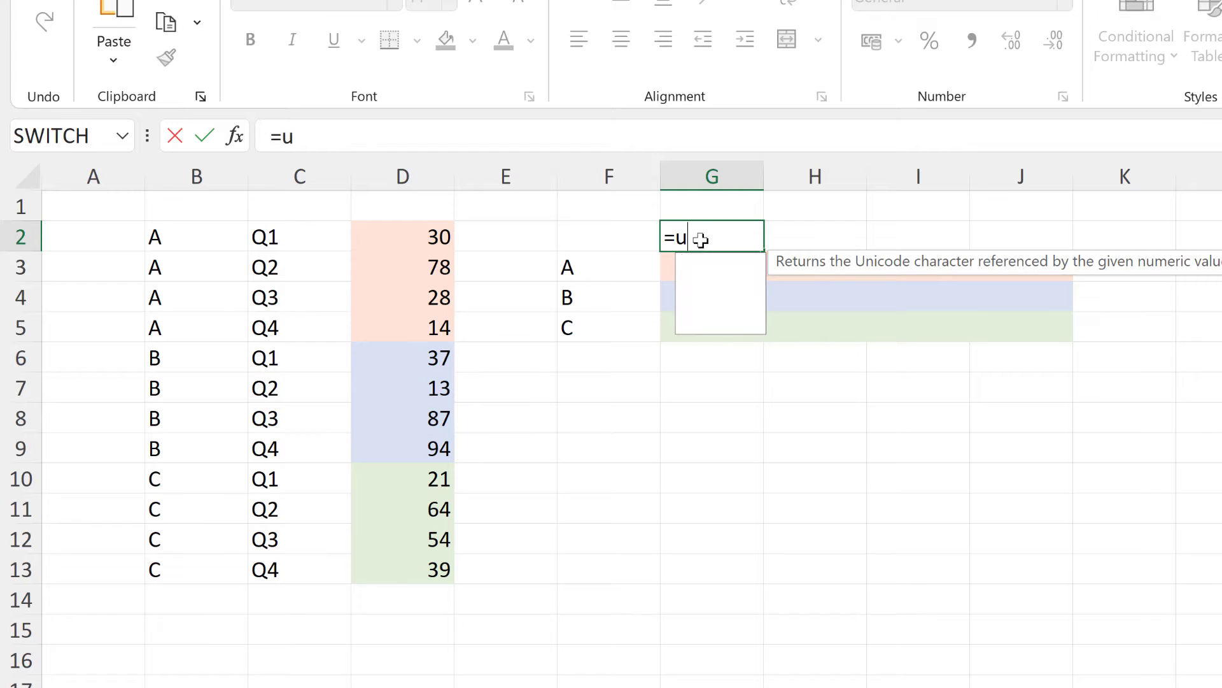
# Step: Enter =UNIQUE(C2:C13) in cell G2 to list the distinct quarters
pyautogui.press('Tab')
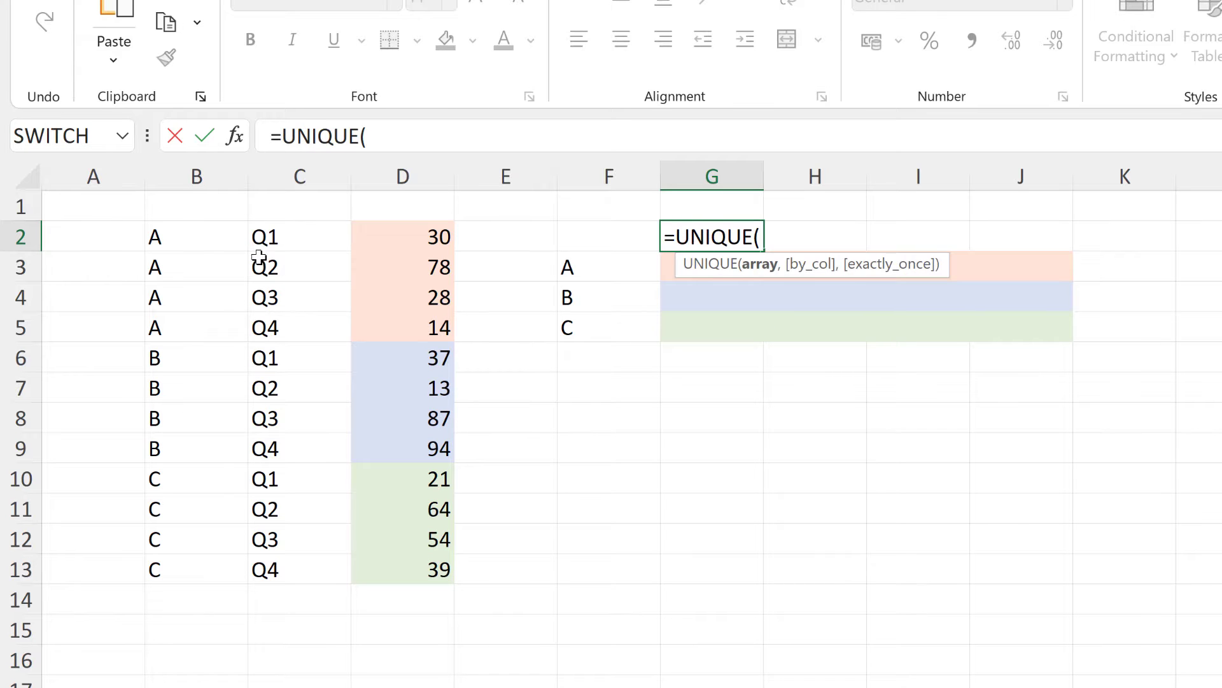
pyautogui.moveTo(261, 245); pyautogui.dragTo(265, 568)
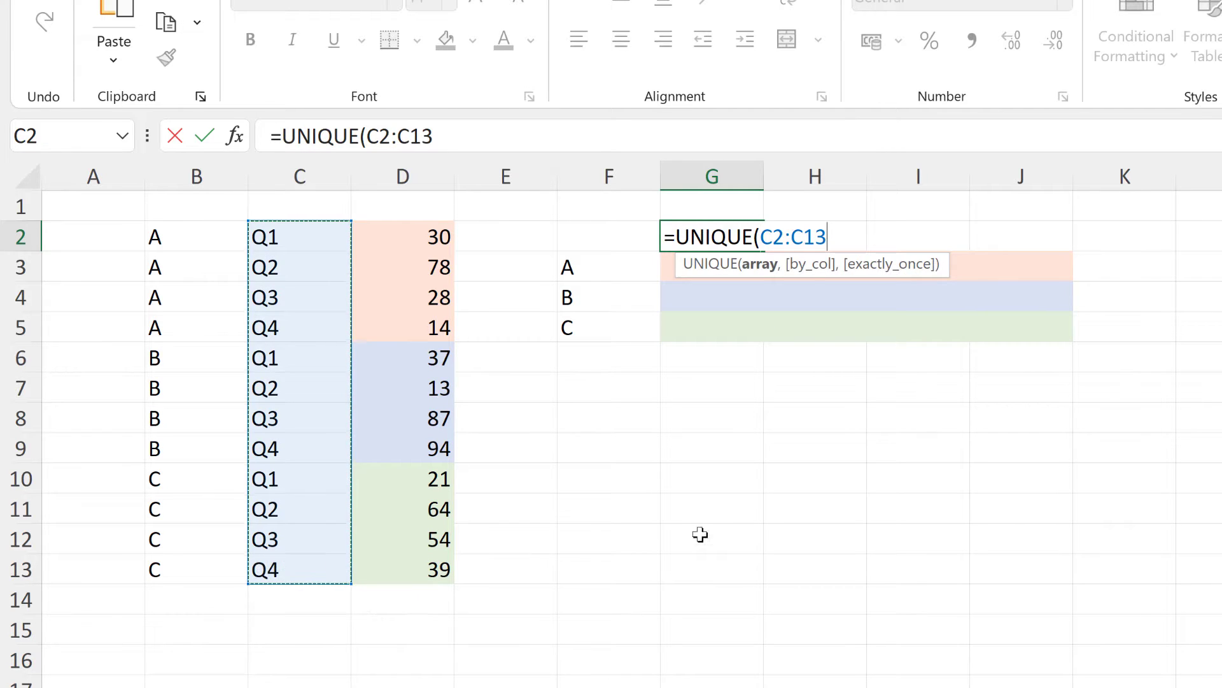
pyautogui.press('Return')
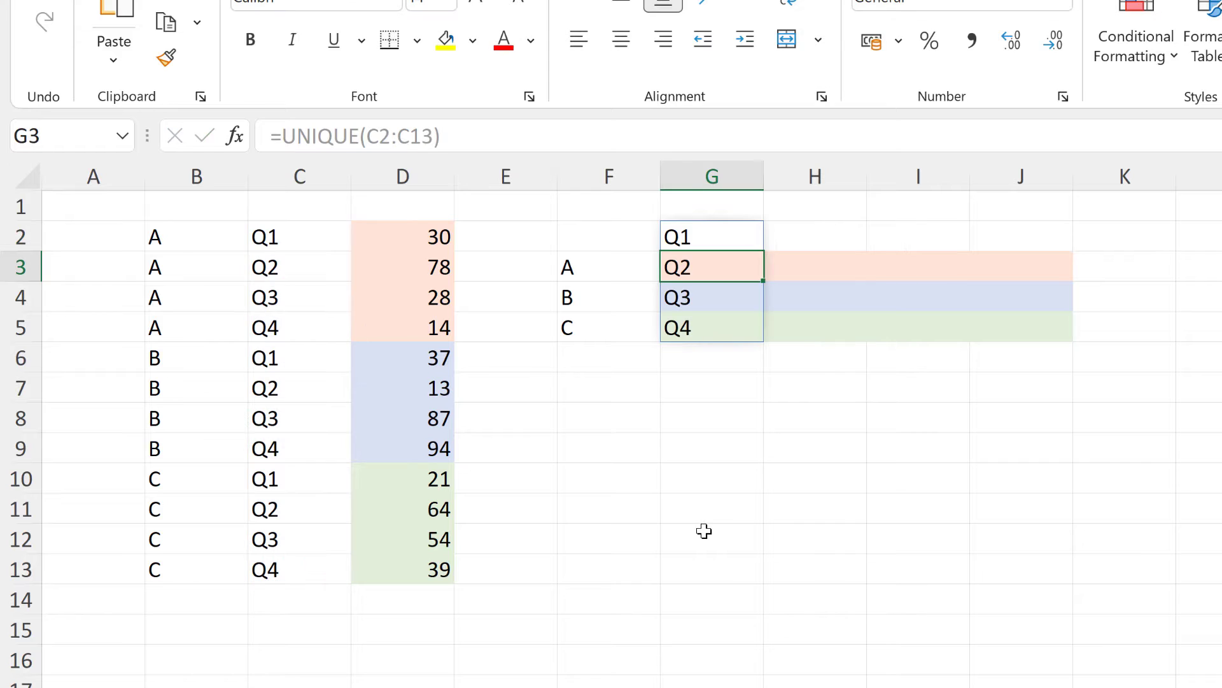
# Step: Wrap the formula in G2 in TRANSPOSE, as =TRANSPOSE(UNIQUE(C2:C13)), so the quarters run across the row
pyautogui.click(709, 231)
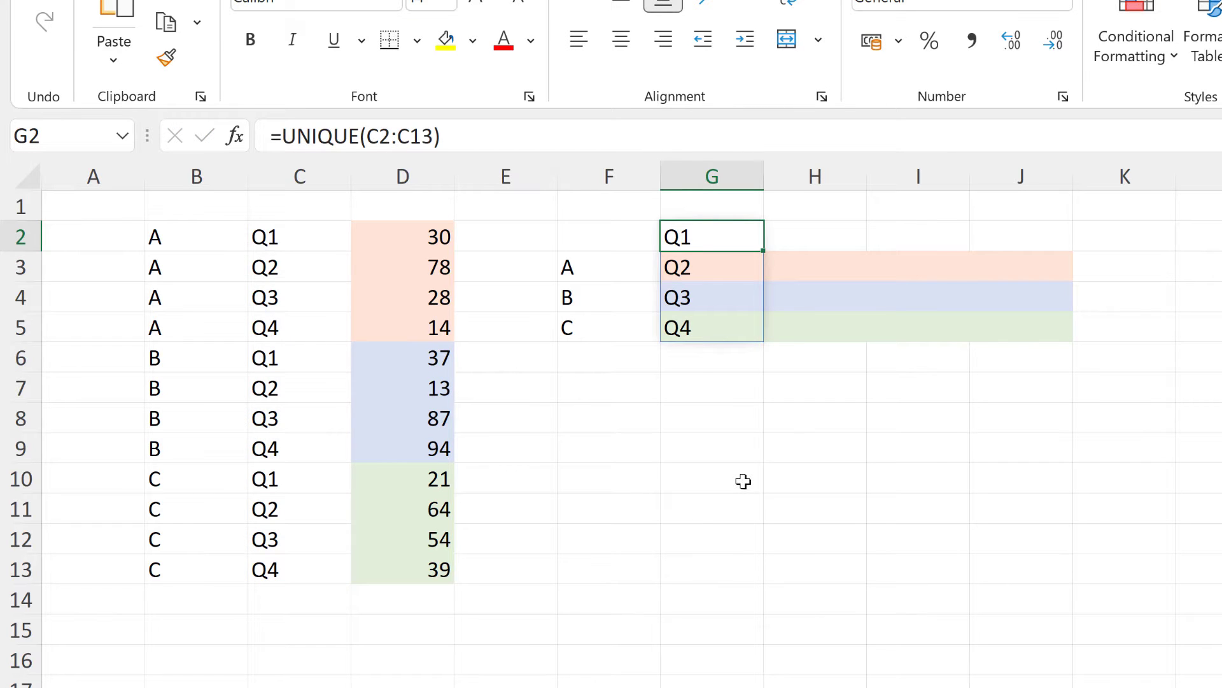
pyautogui.press('F2')
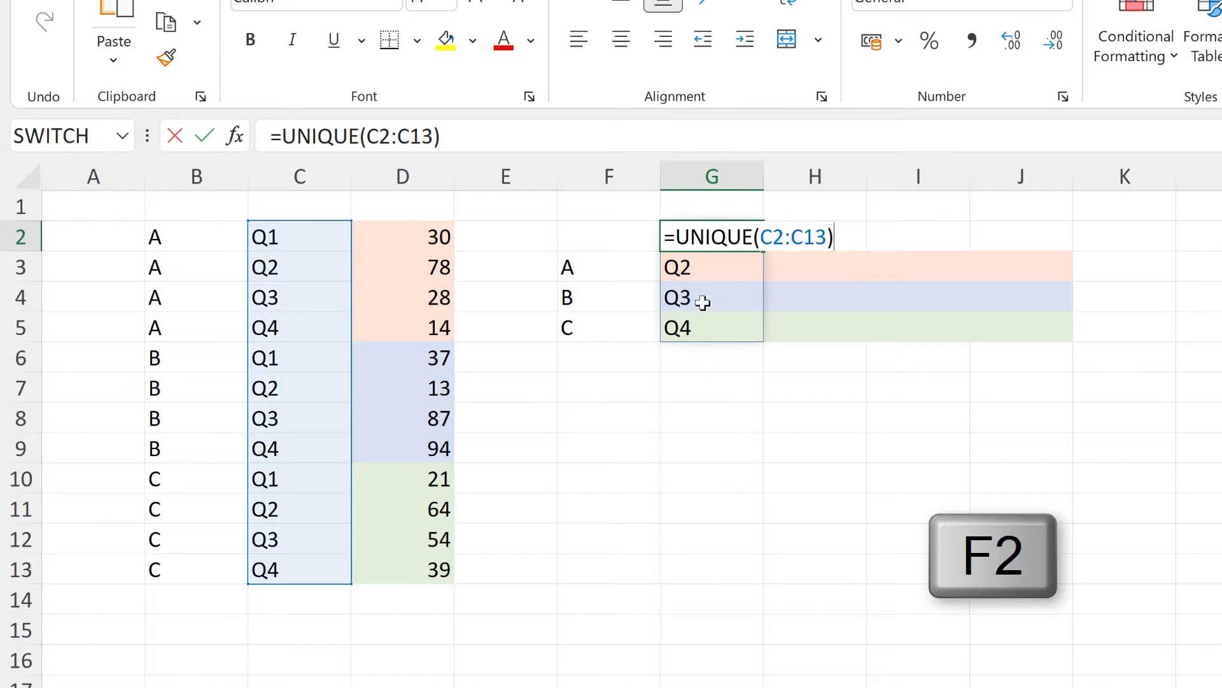
pyautogui.write('transpo')
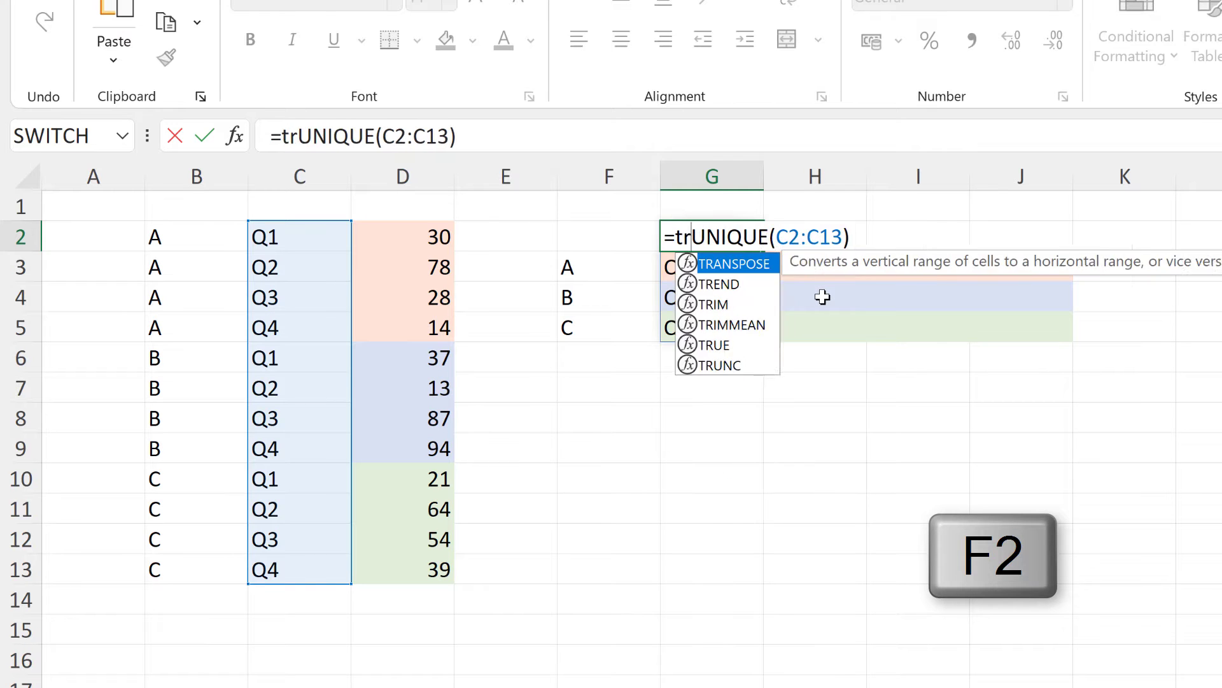
pyautogui.press('Tab')
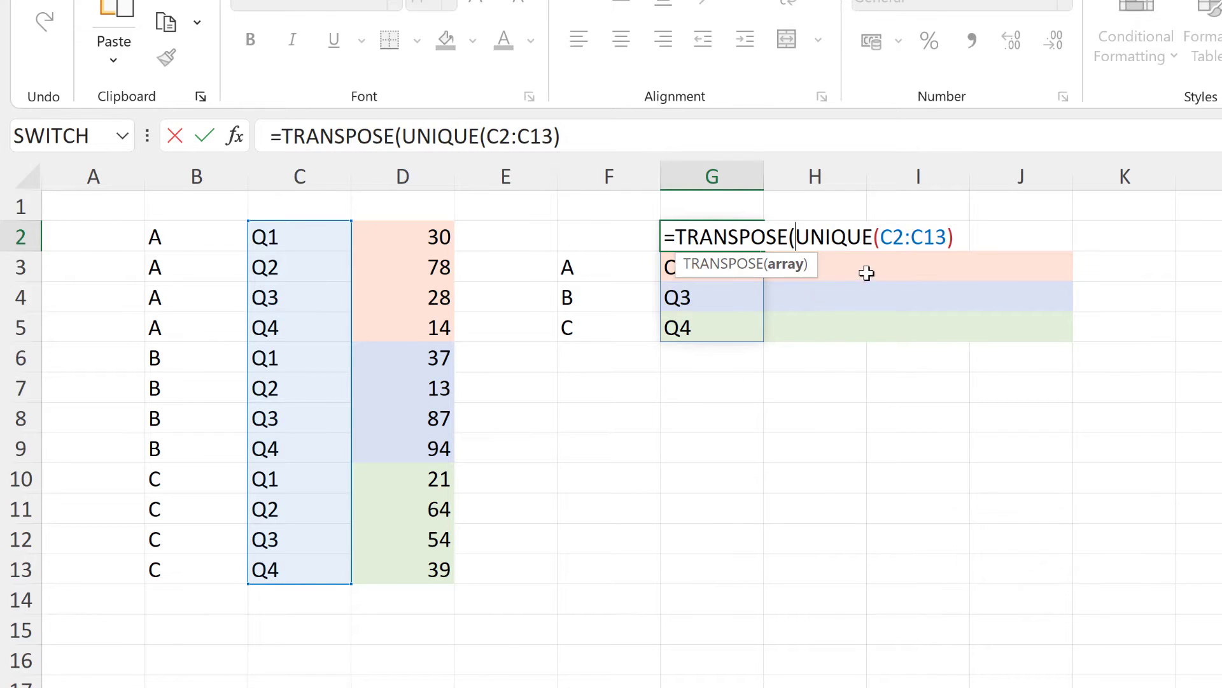
pyautogui.click(1018, 238)
pyautogui.press('Return')
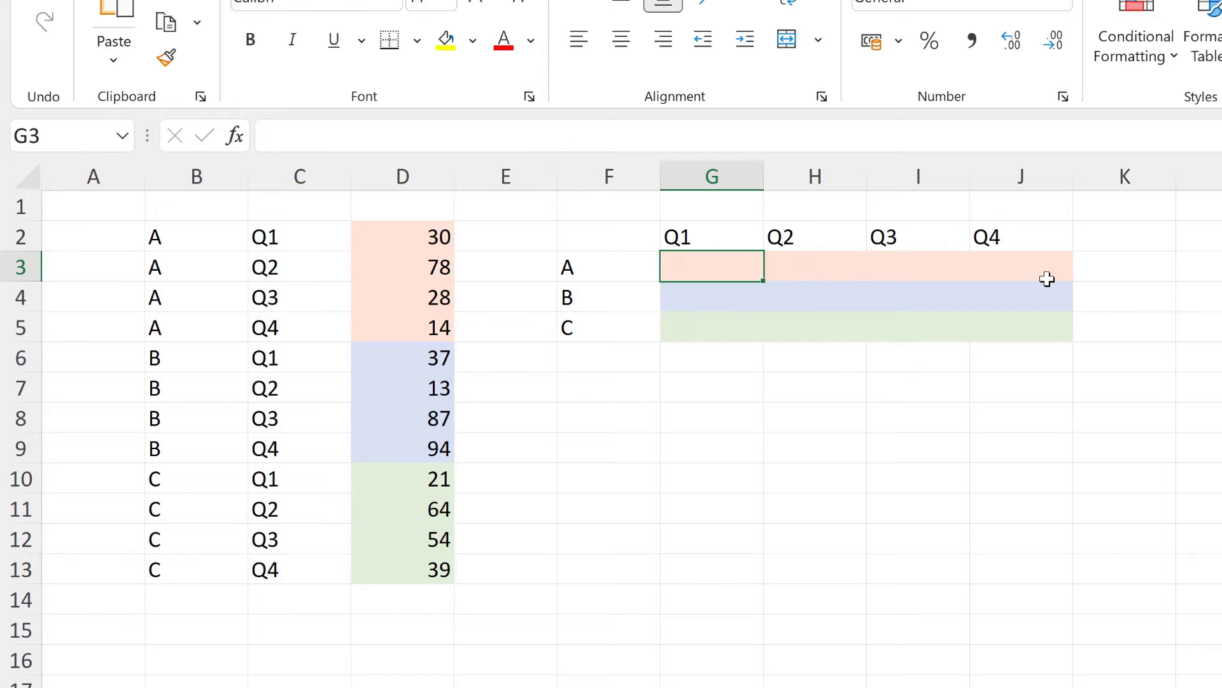
# Step: Enter =WRAPROWS(D2:D13,4) in cell G3 to arrange the values in rows of four
pyautogui.write('=')
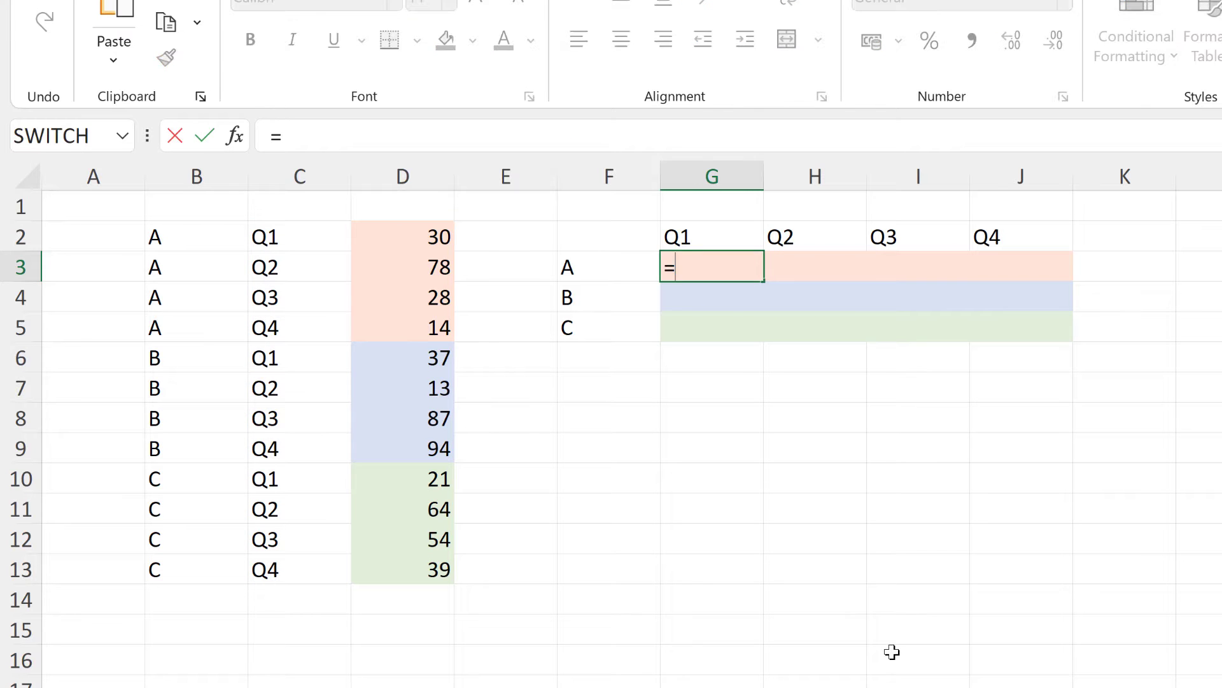
pyautogui.write('wra')
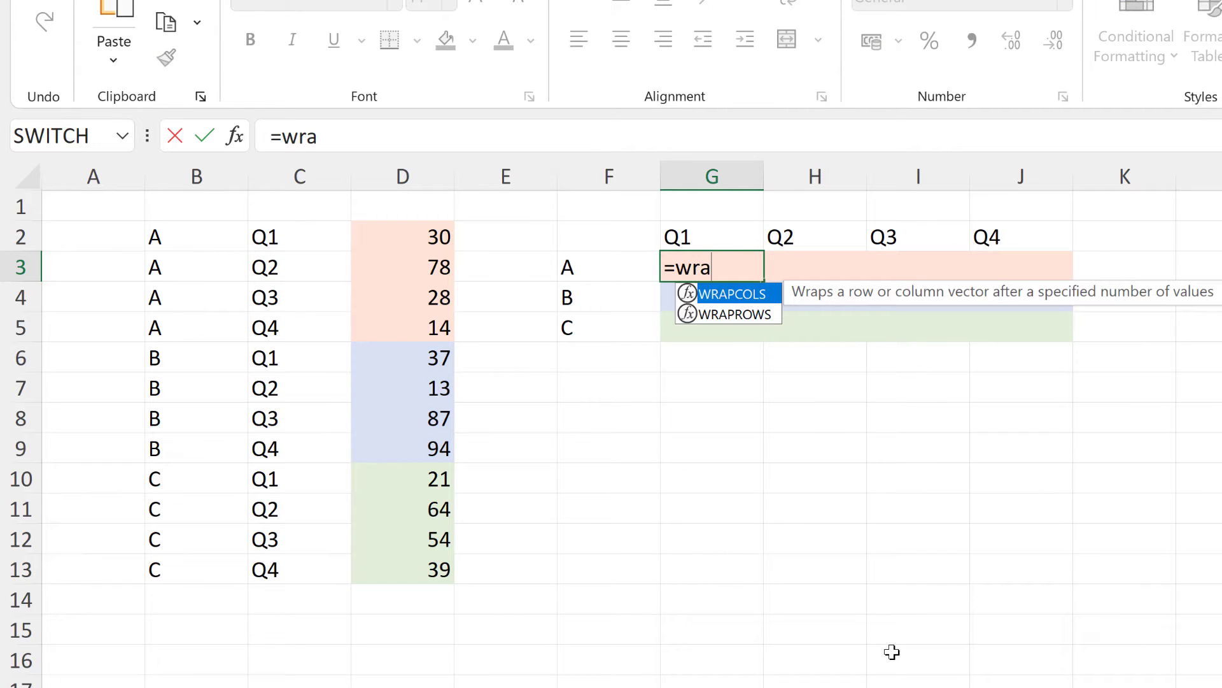
pyautogui.write('prows')
pyautogui.press('Tab')
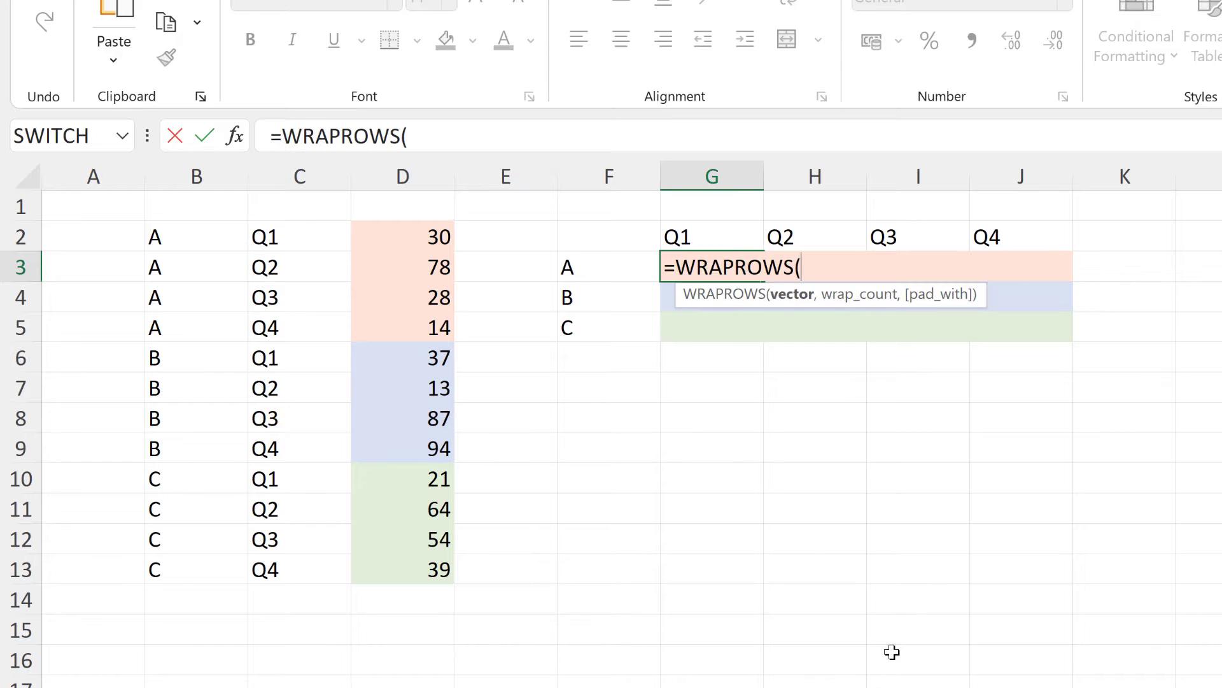
pyautogui.moveTo(423, 236); pyautogui.dragTo(423, 573)
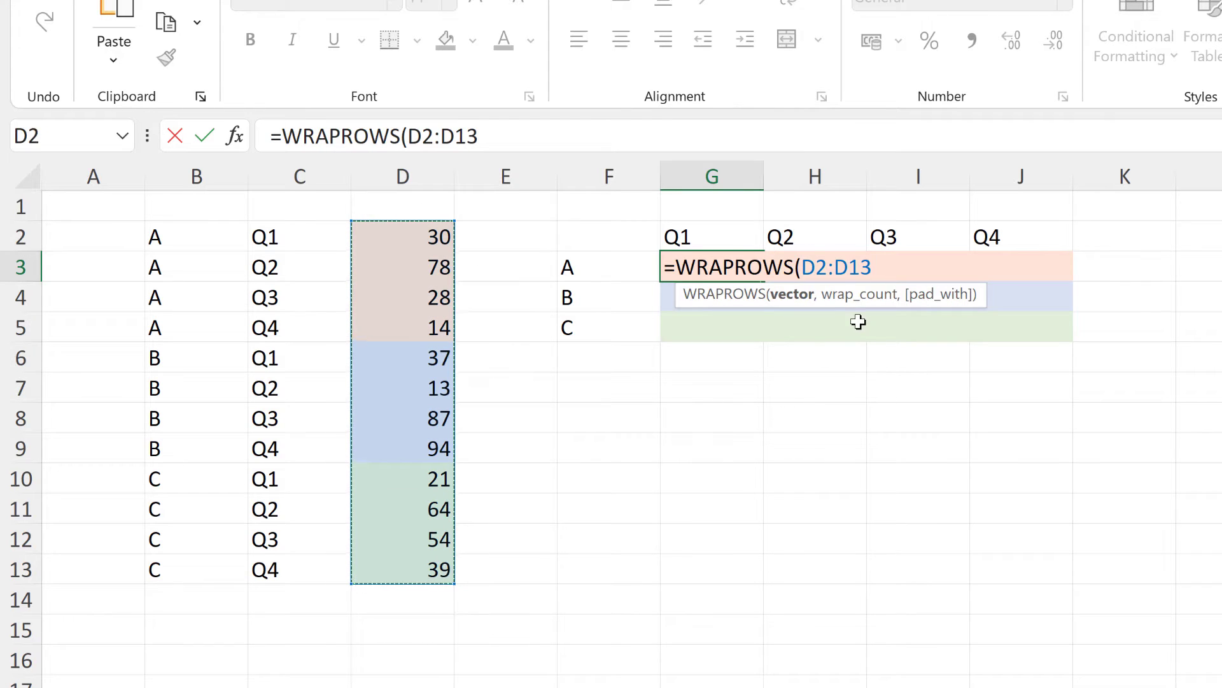
pyautogui.write(',')
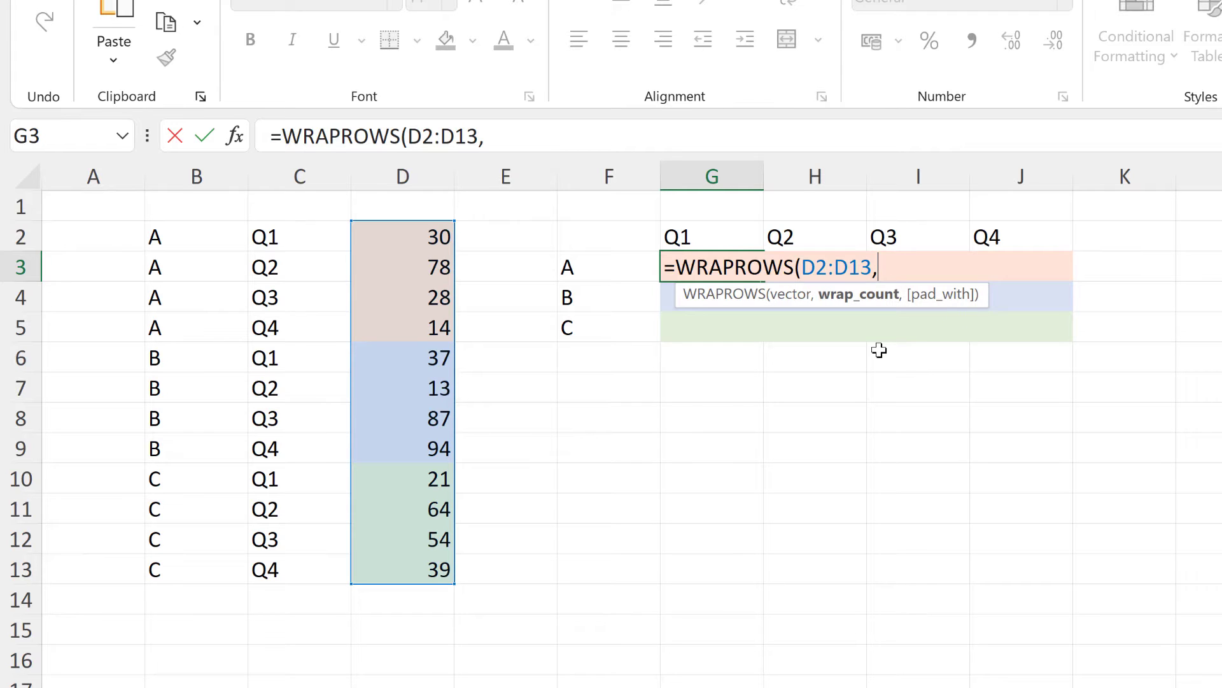
pyautogui.write('4')
pyautogui.press('Return')
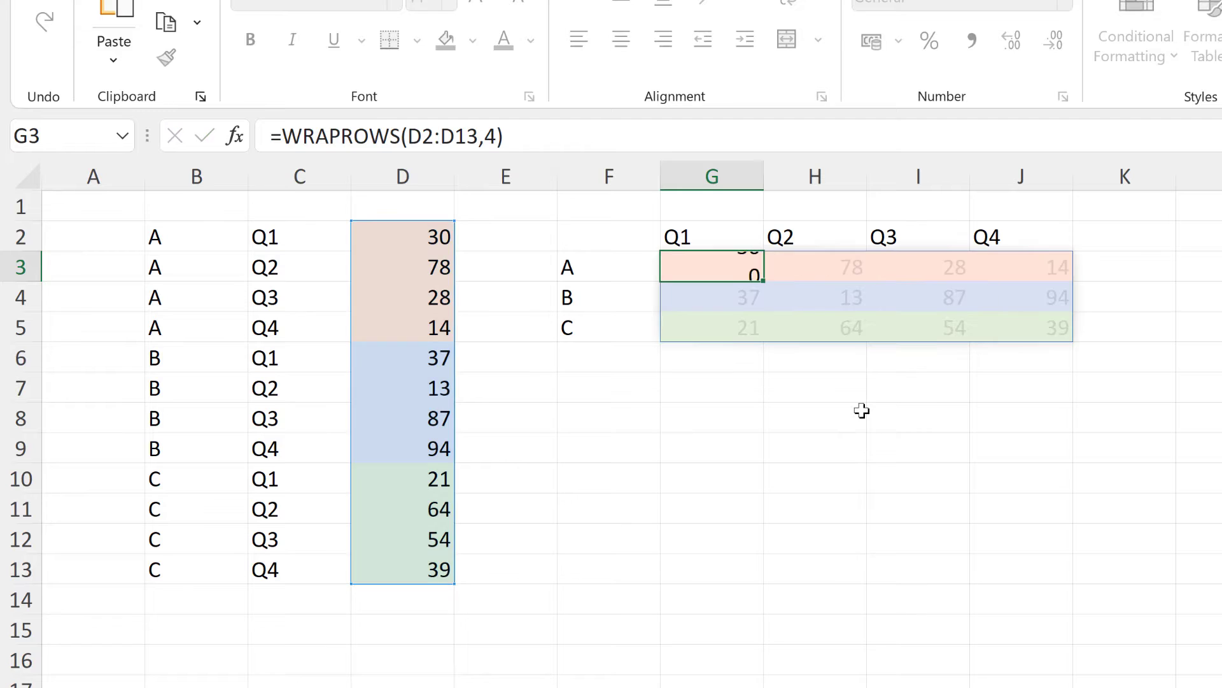
# Step: Enter =VSTACK("",F3#) in cell F7 to stack a blank above the spilled row labels
pyautogui.click(719, 385)
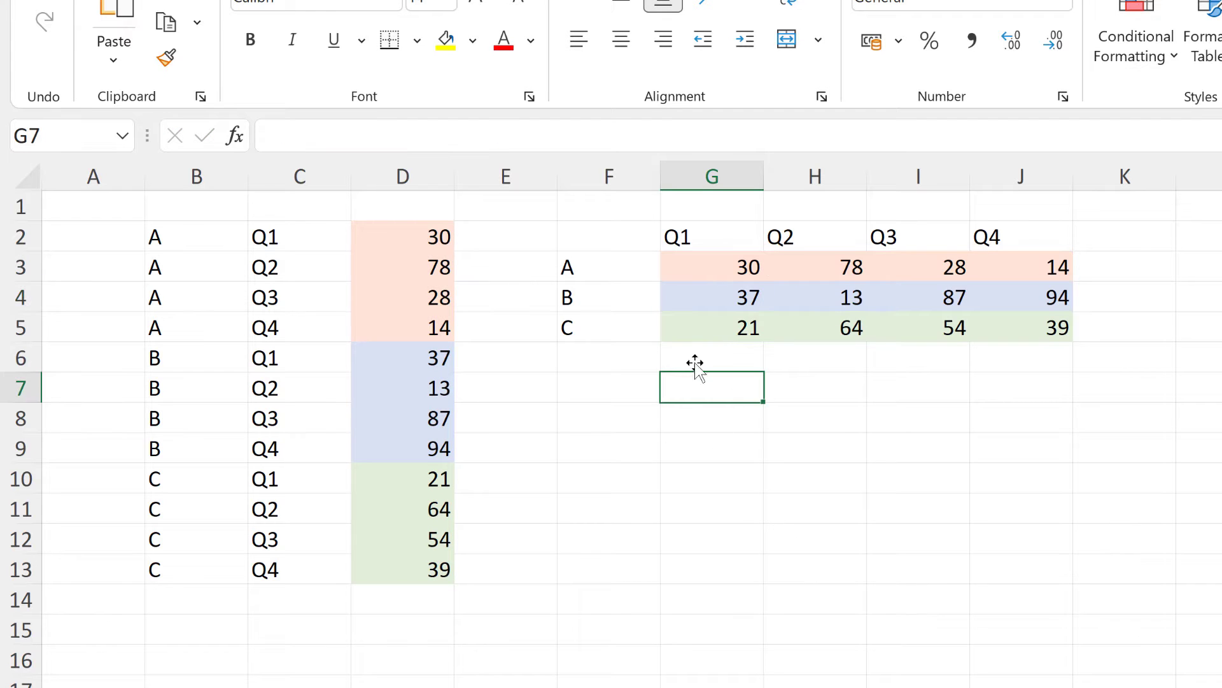
pyautogui.click(623, 379)
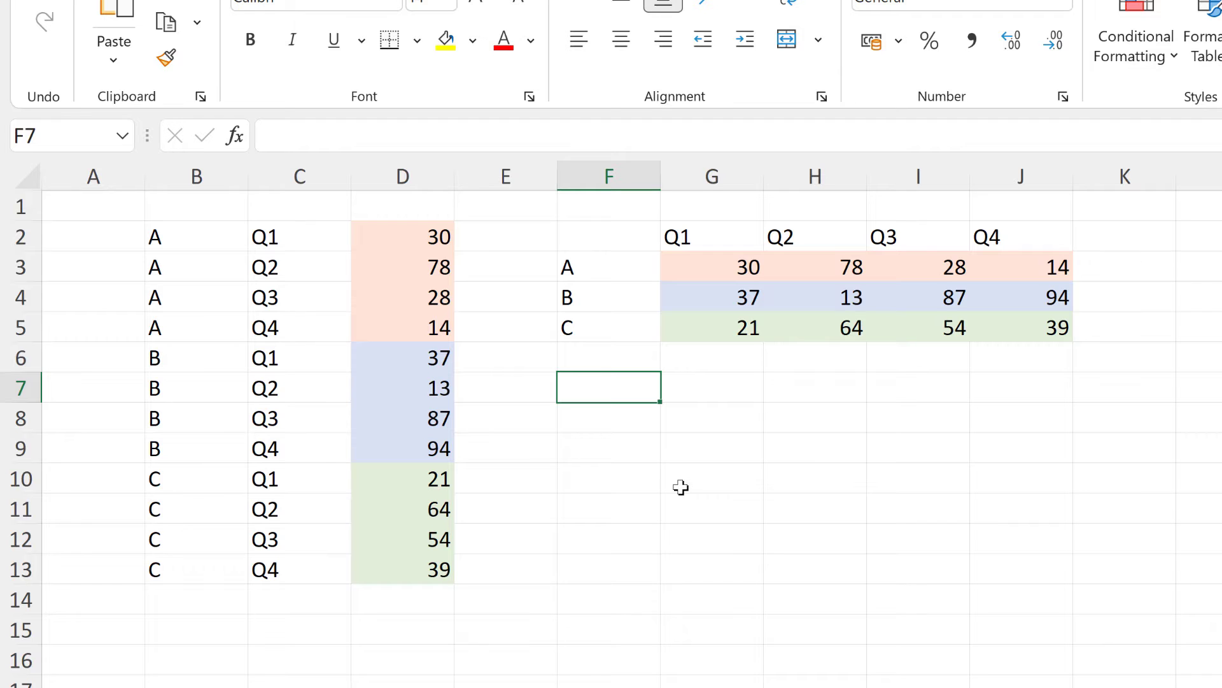
pyautogui.write('=vstack(')
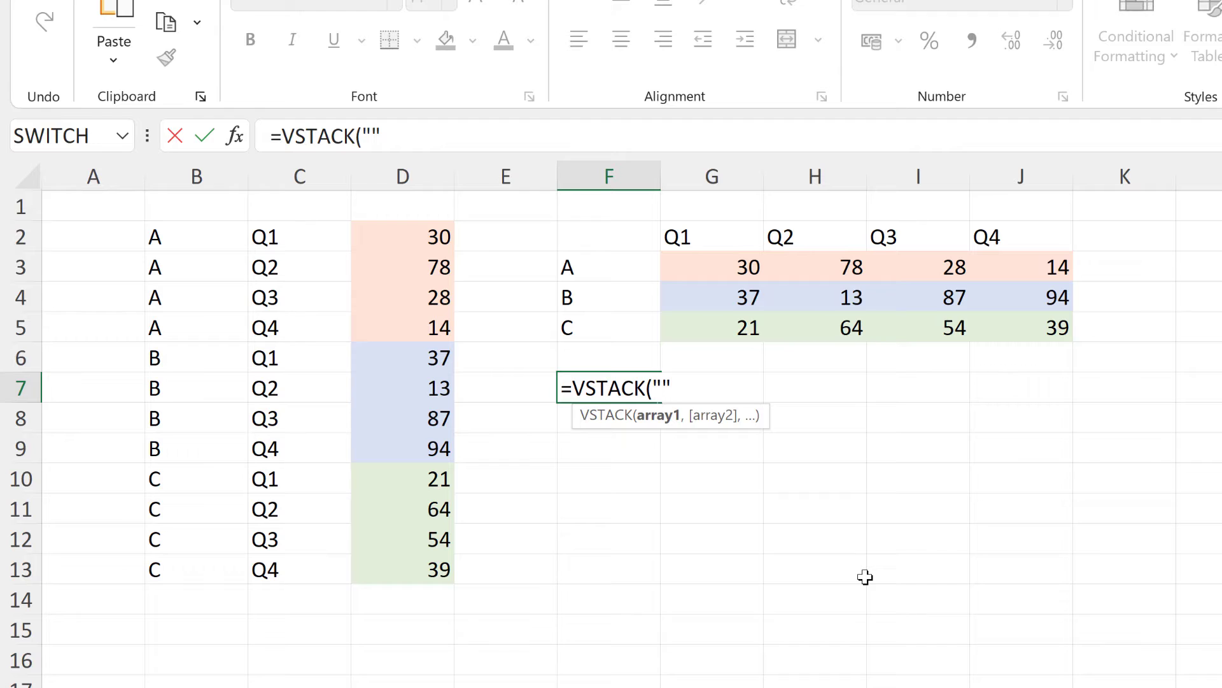
pyautogui.write('"",')
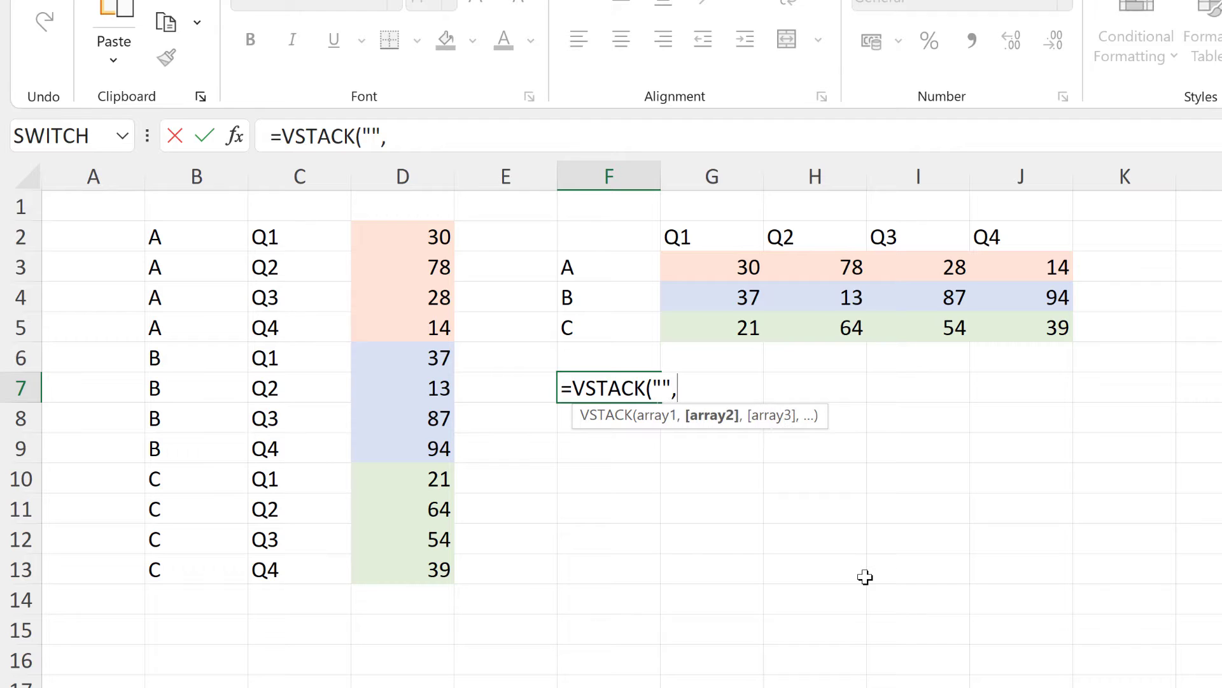
pyautogui.click(603, 269)
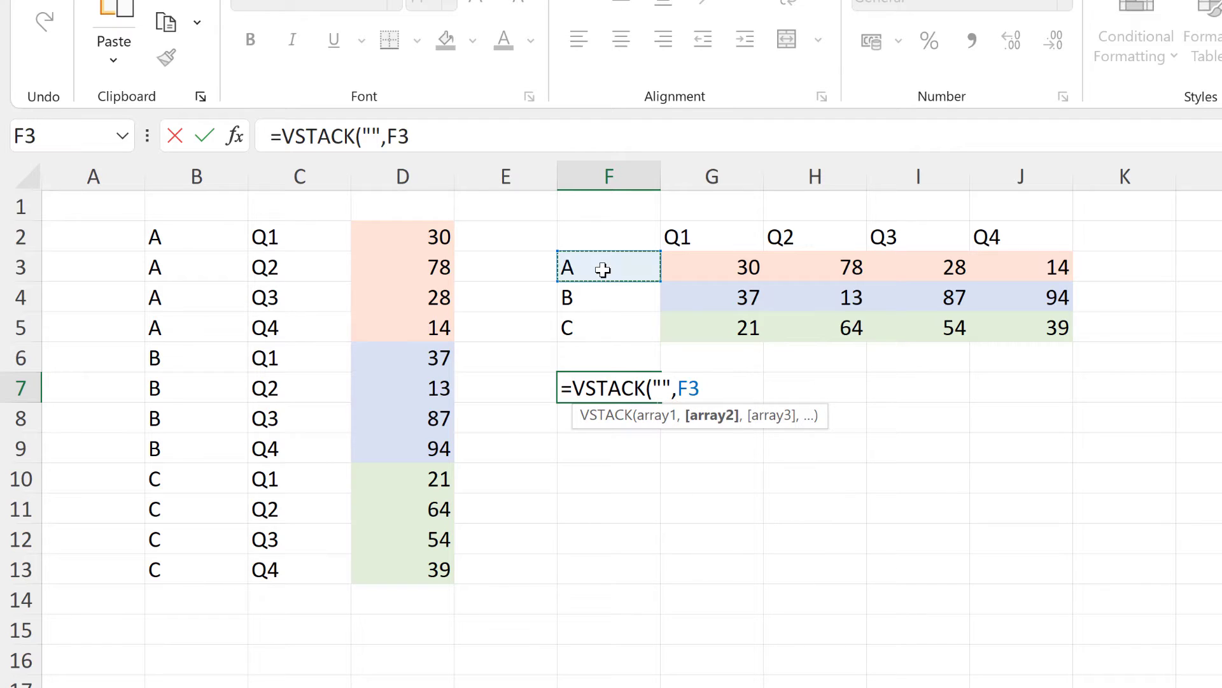
pyautogui.write('#')
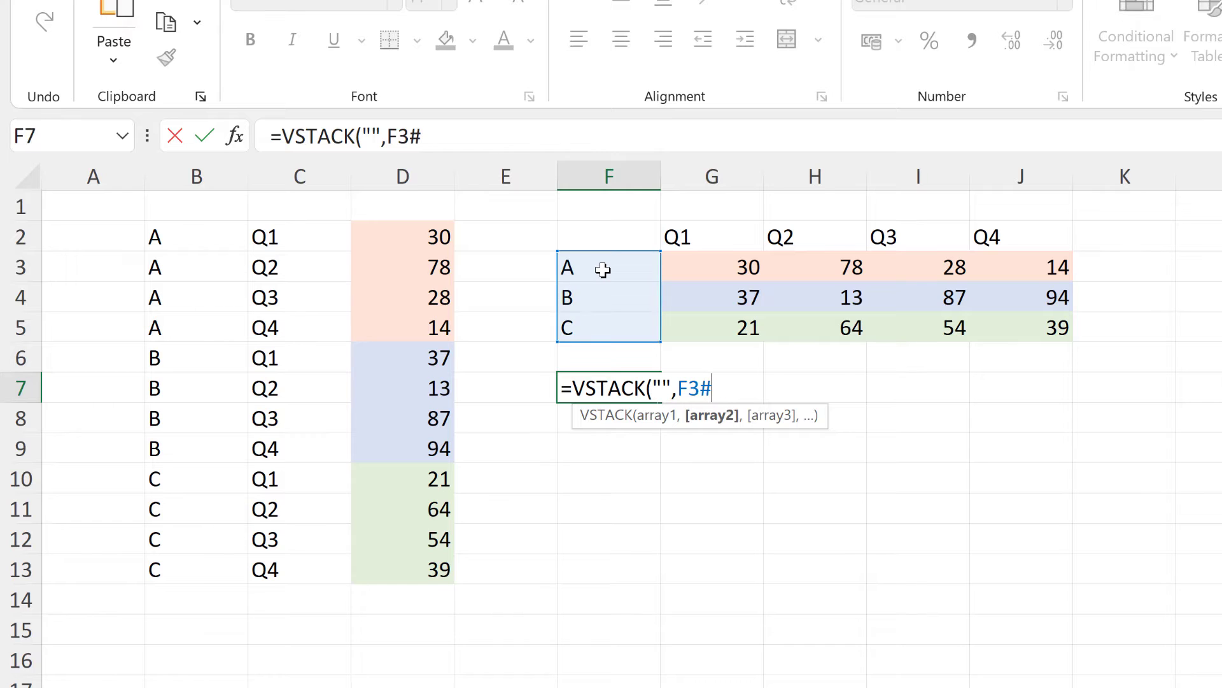
pyautogui.press('Return')
# Step: Enter =VSTACK(G2#,G3#) in cell G7 to stack the quarter headers above the wrapped values
pyautogui.click(712, 388)
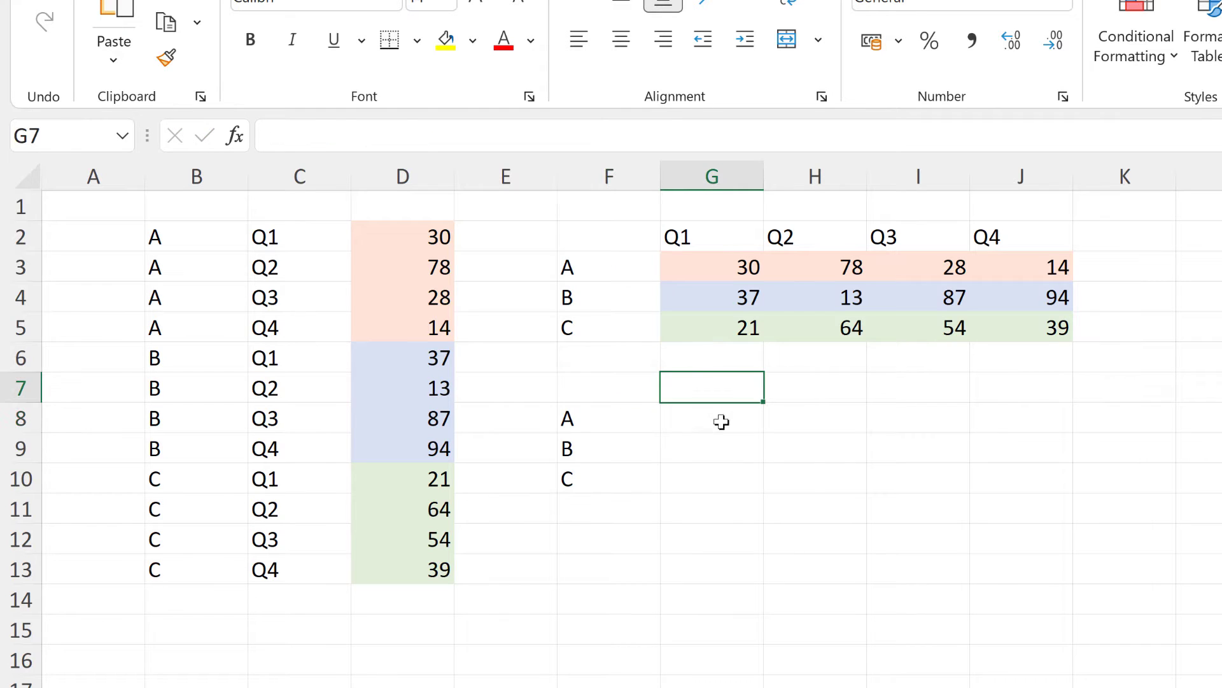
pyautogui.write('=vstac')
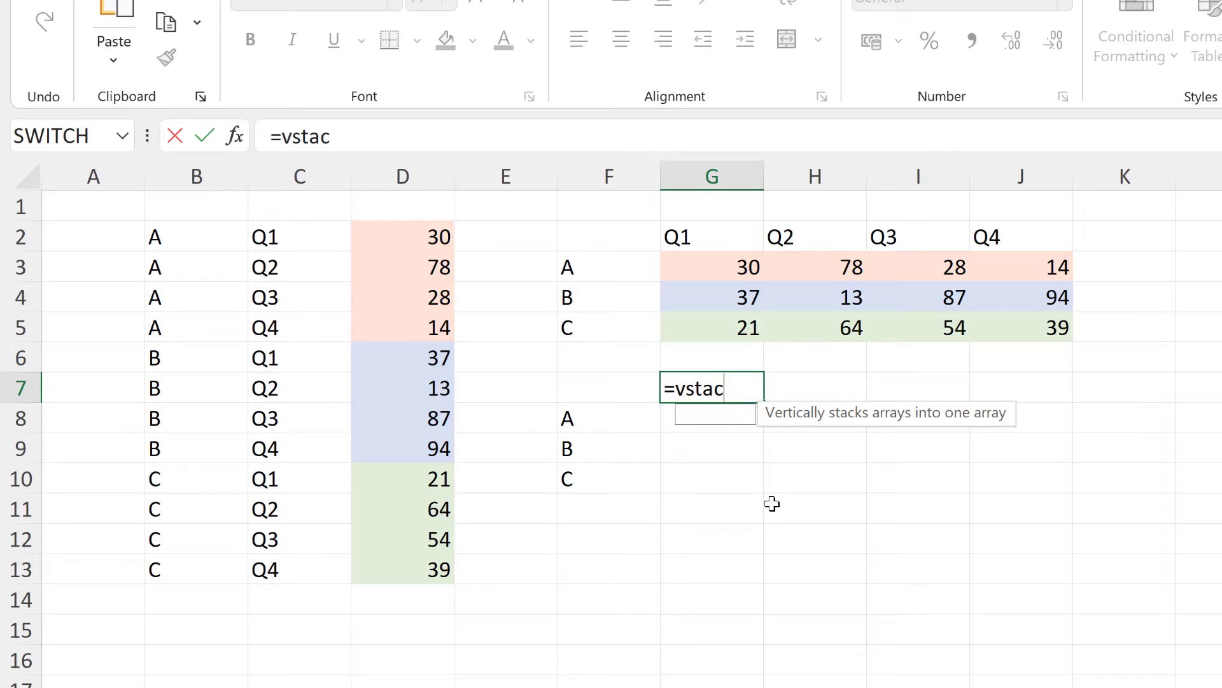
pyautogui.press('Tab')
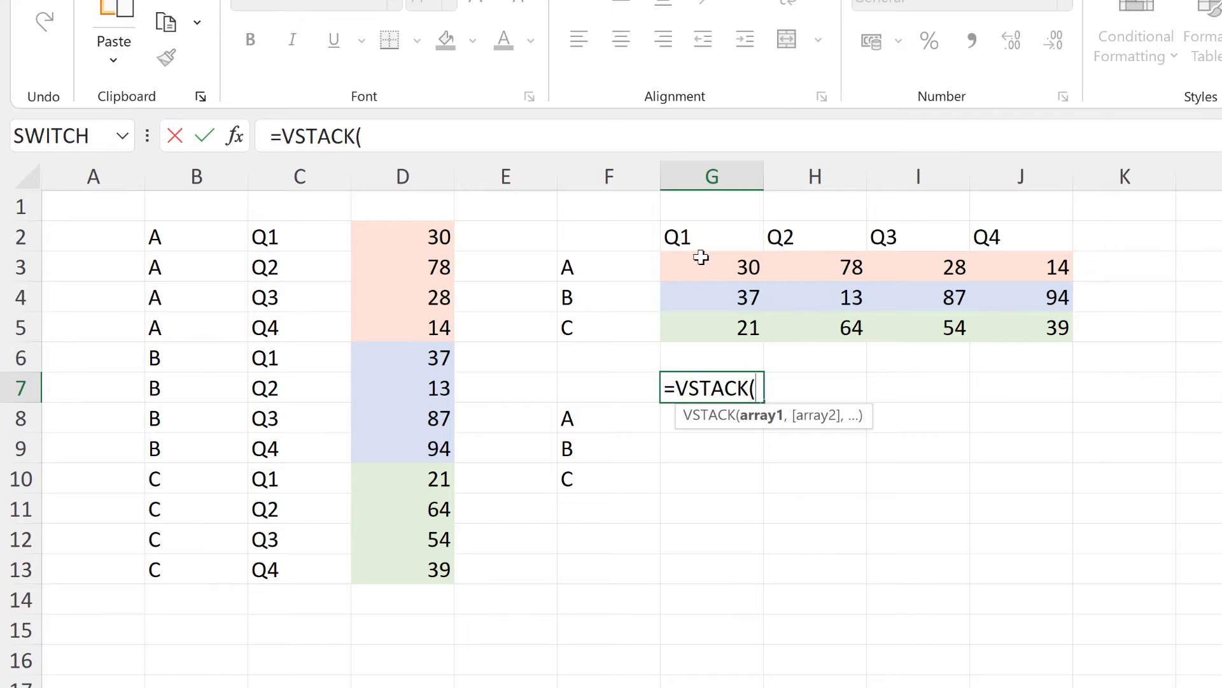
pyautogui.click(703, 238)
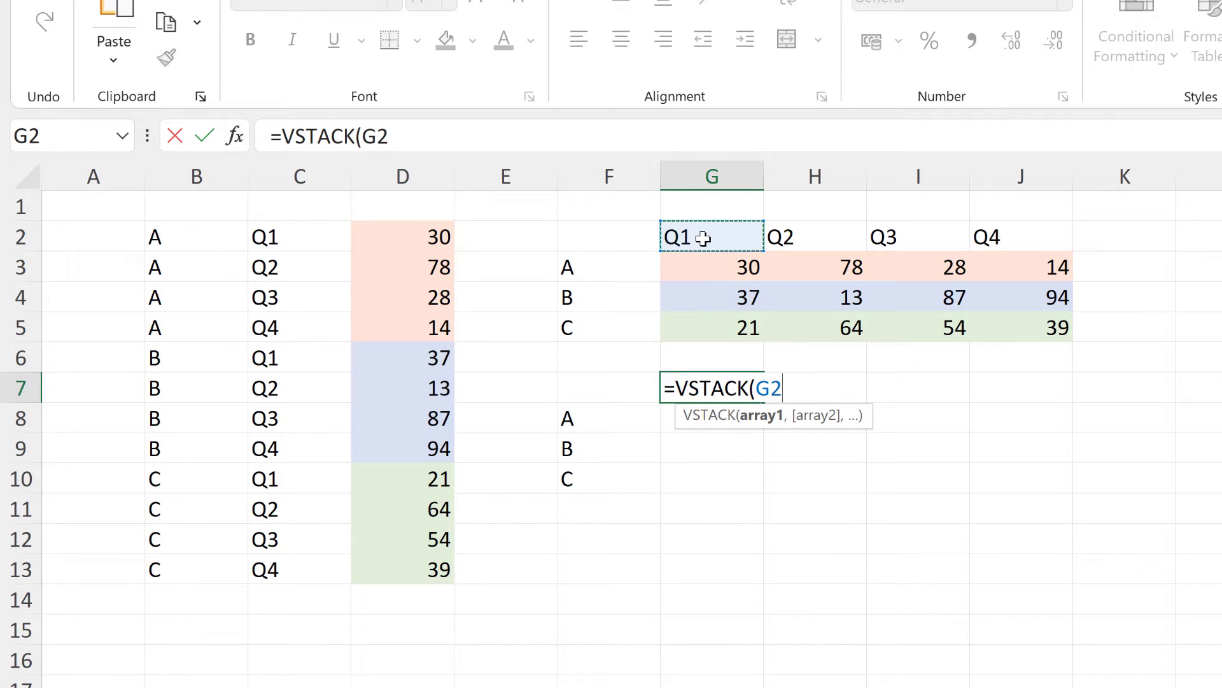
pyautogui.write('#,')
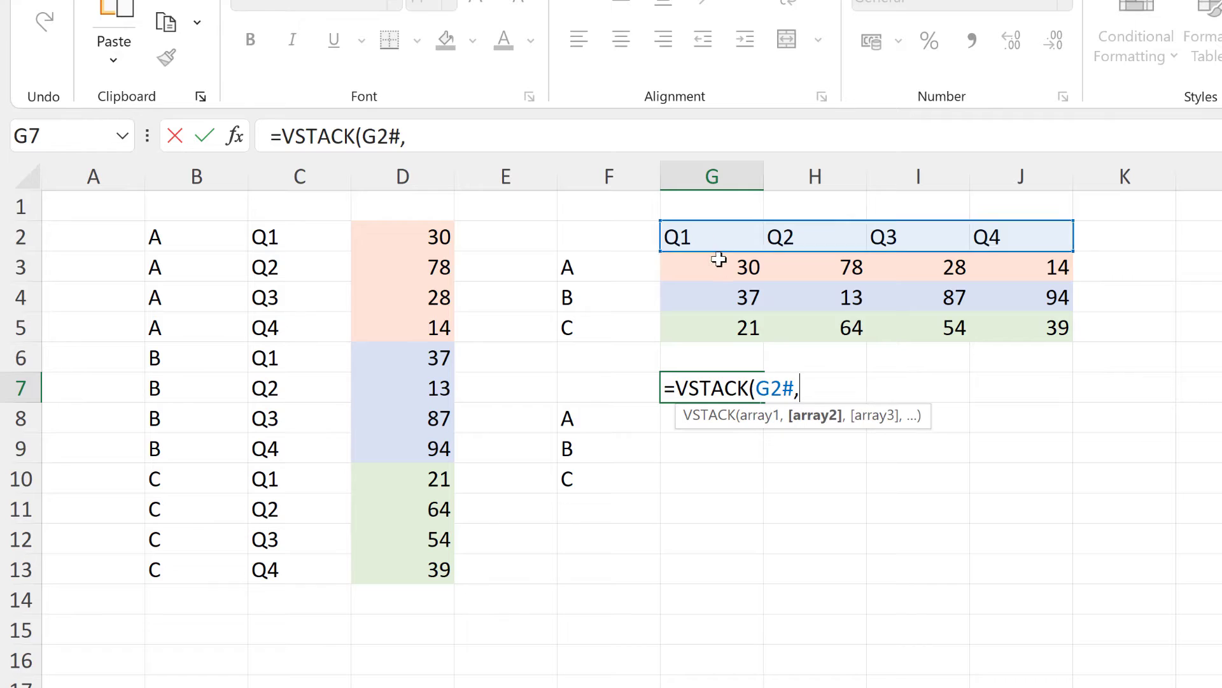
pyautogui.click(719, 264)
pyautogui.write('#')
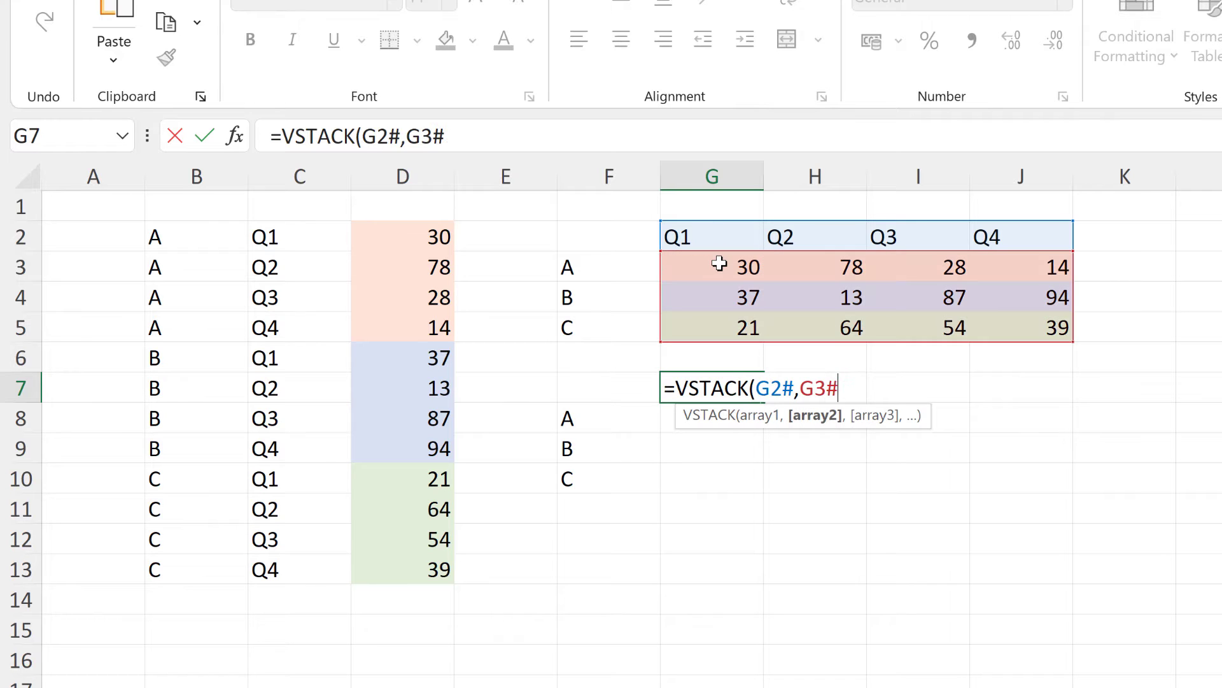
pyautogui.press('Return')
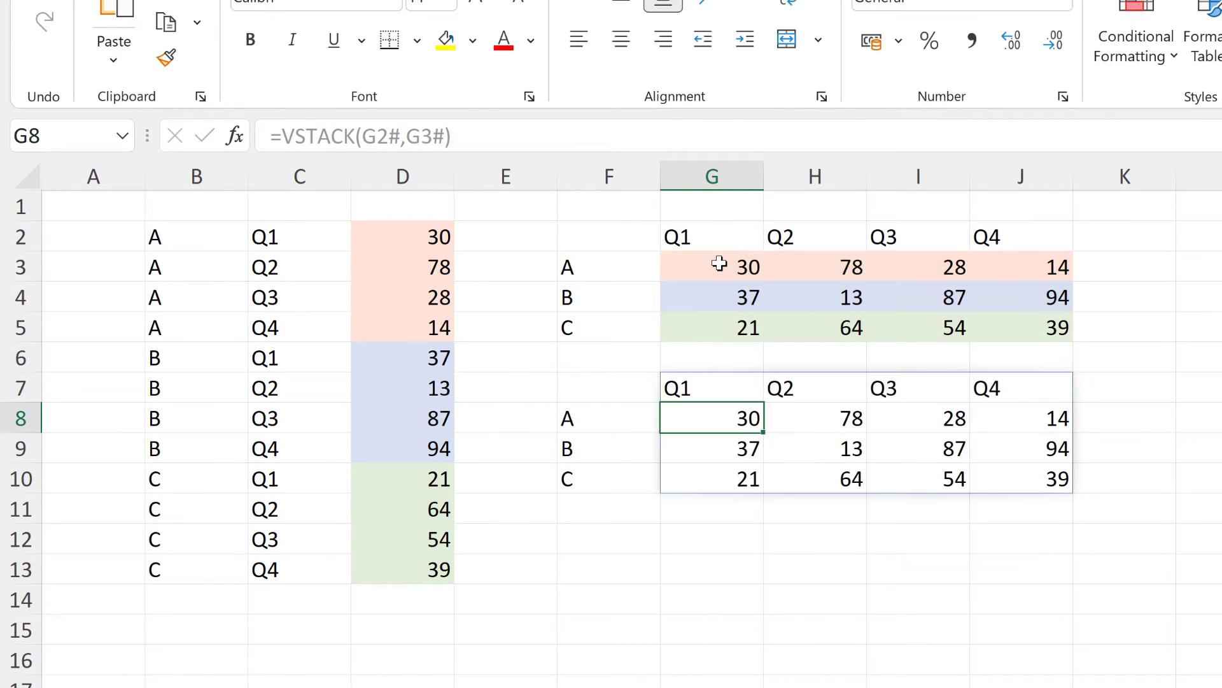
# Step: Copy the VSTACK(G2#,G3#) text without its equals sign from the formula in G7, and clear that cell
pyautogui.click(728, 380)
pyautogui.press('F2')
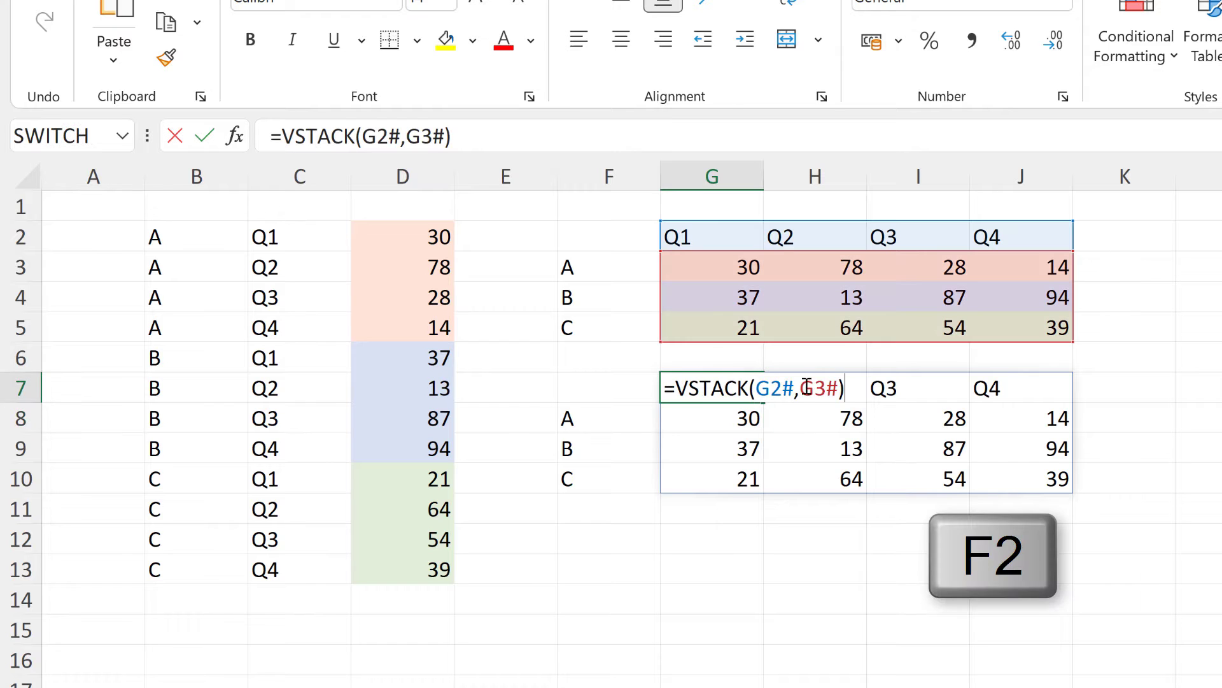
pyautogui.moveTo(846, 387); pyautogui.dragTo(676, 386)
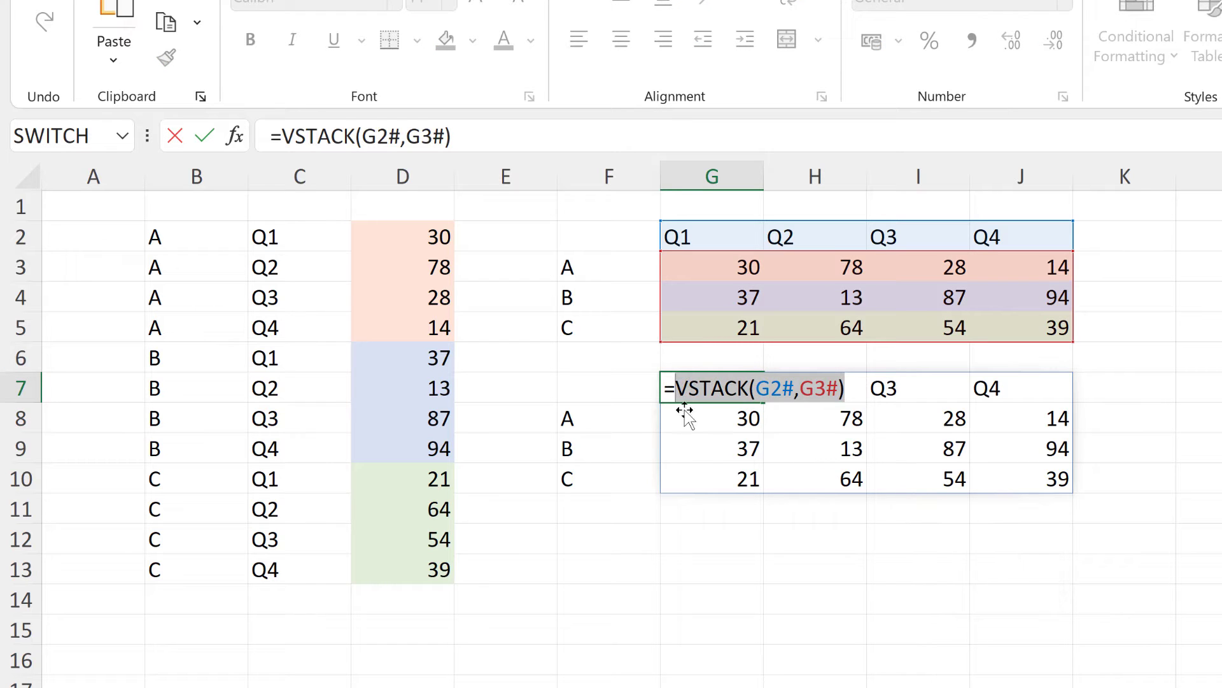
pyautogui.hotkey('ctrl', 'c')
pyautogui.press('Escape')
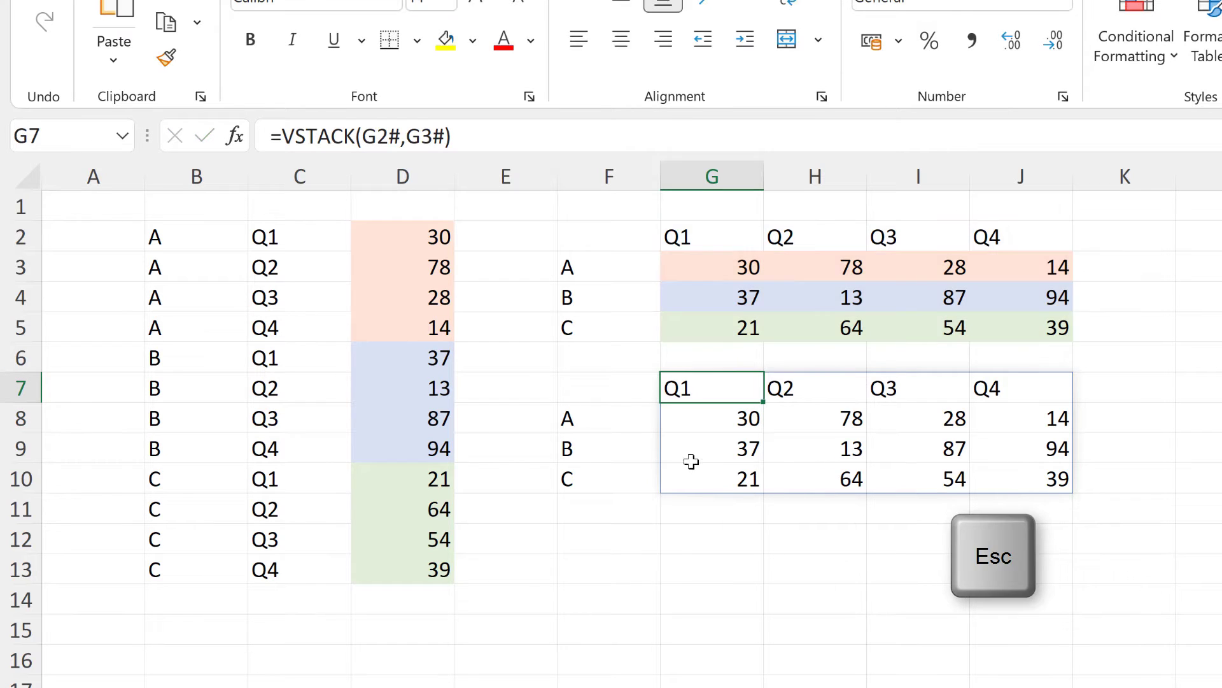
pyautogui.press('Delete')
# Step: Extend the formula in F7 to =HSTACK(VSTACK("",F3#),VSTACK(G2#,G3#)), pasting the copied VSTACK text as the second array
pyautogui.click(627, 392)
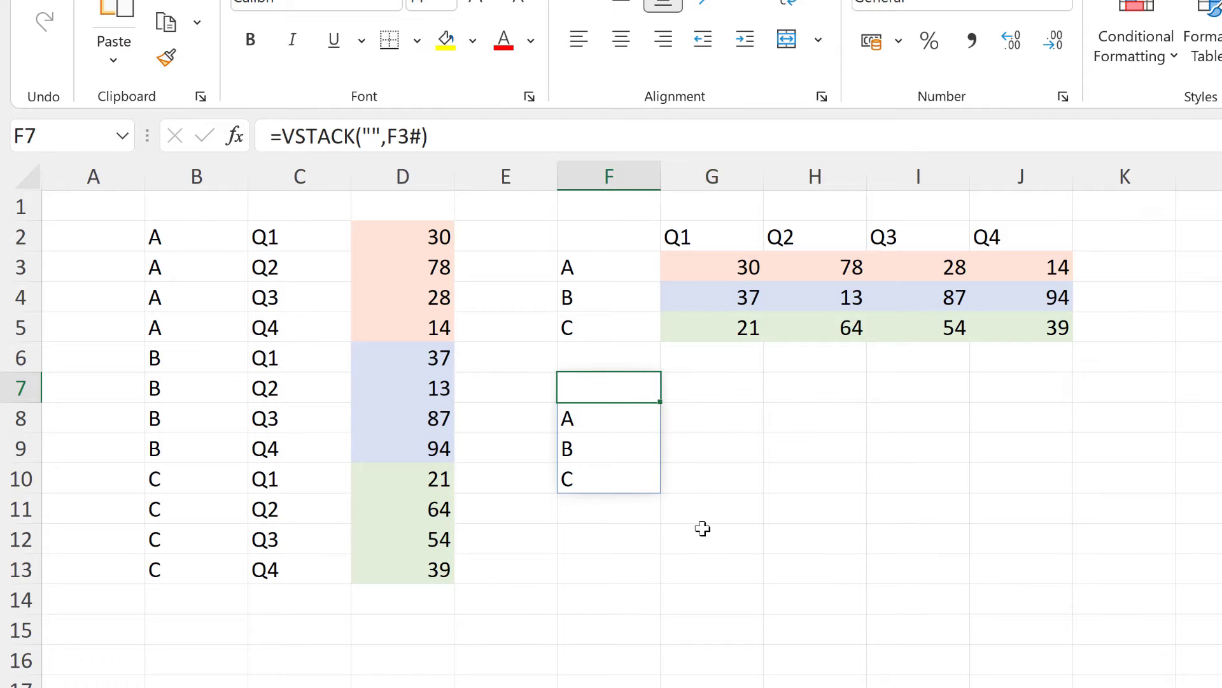
pyautogui.press('F2')
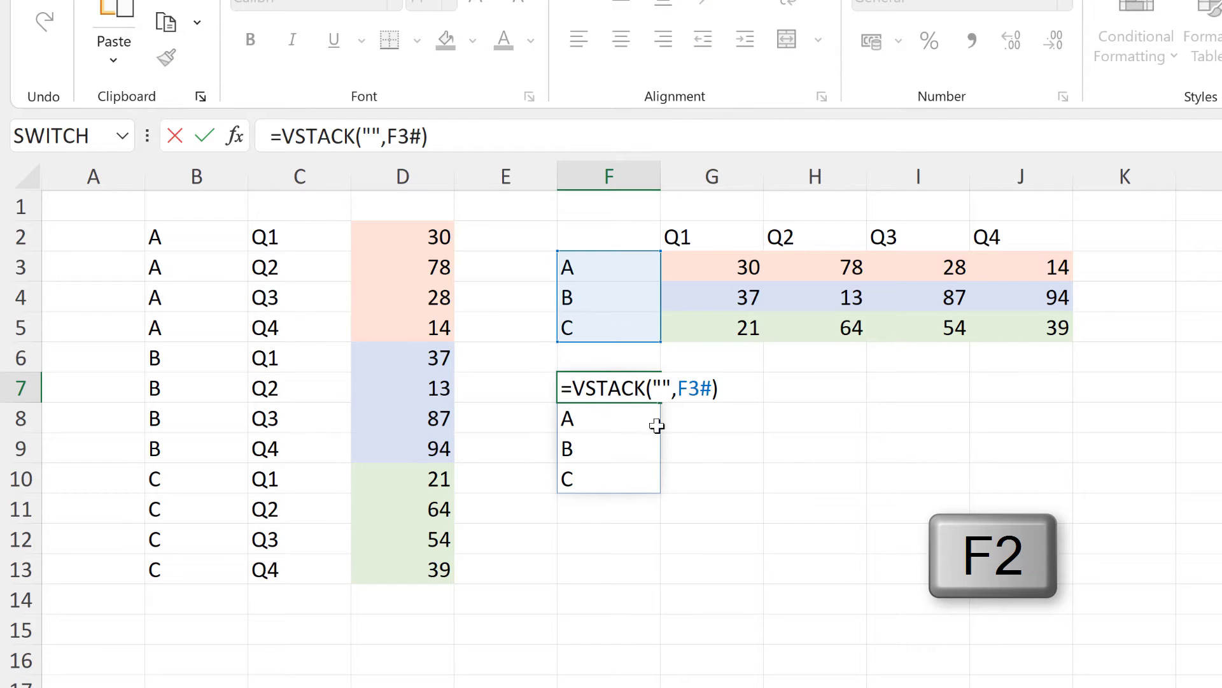
pyautogui.write('HSTACK')
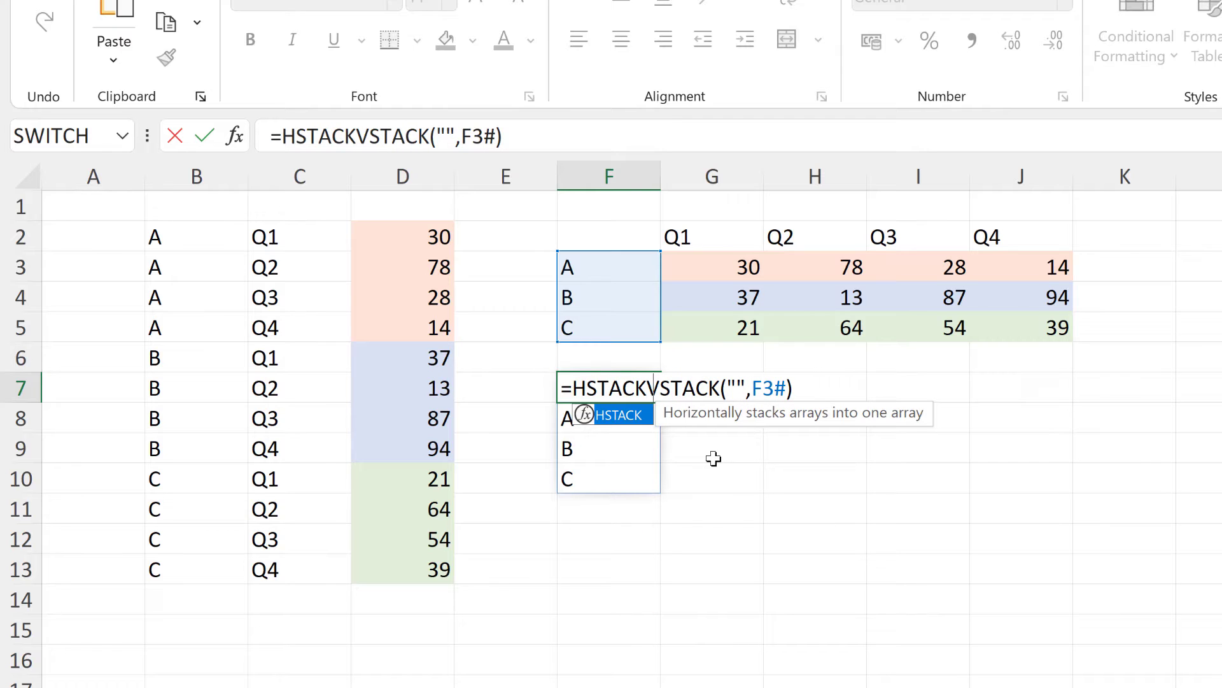
pyautogui.write('(')
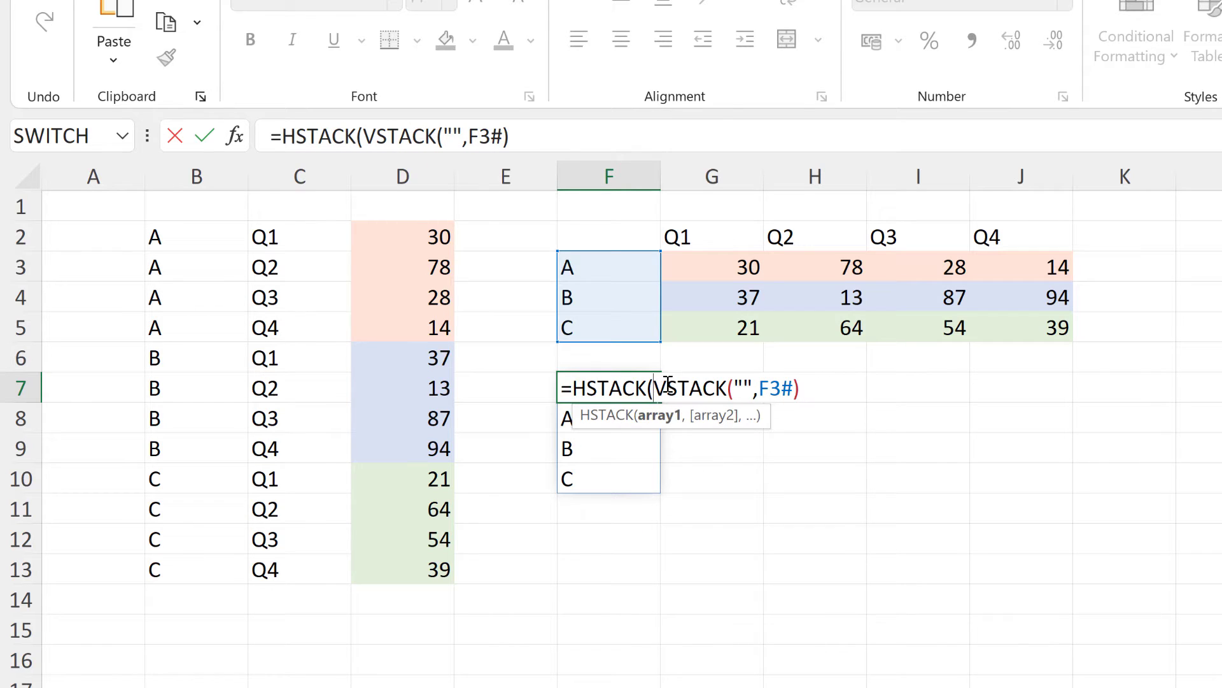
pyautogui.click(815, 387)
pyautogui.write(',')
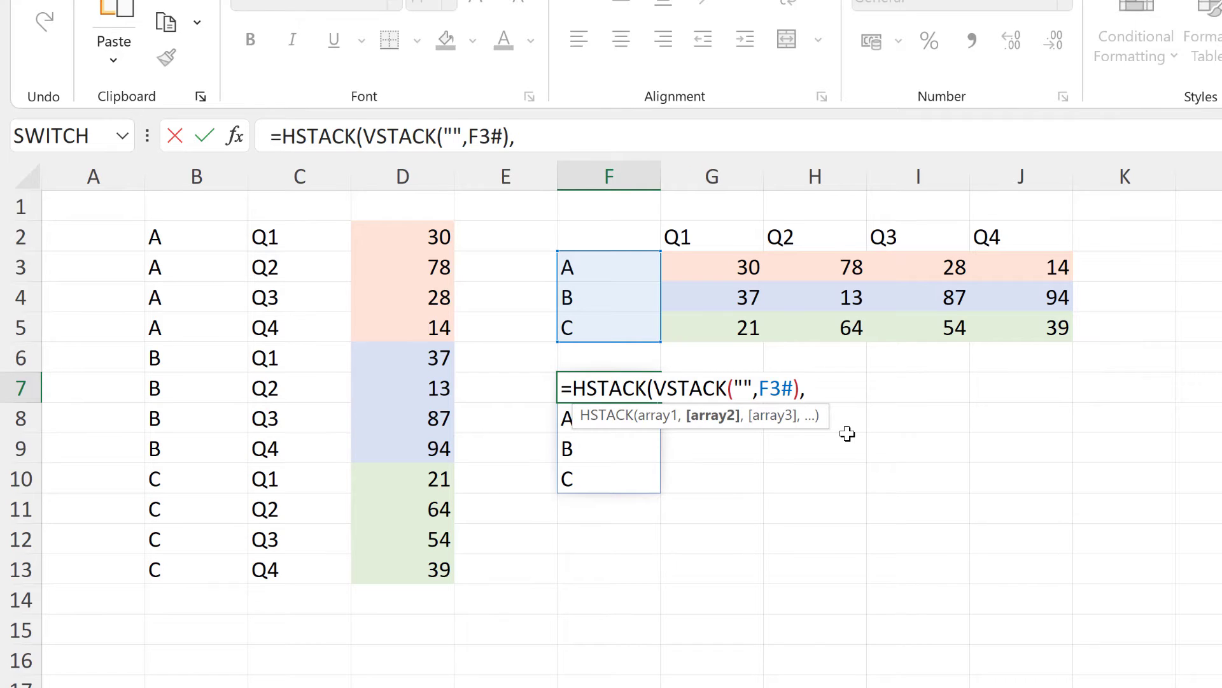
pyautogui.hotkey('ctrl', 'v')
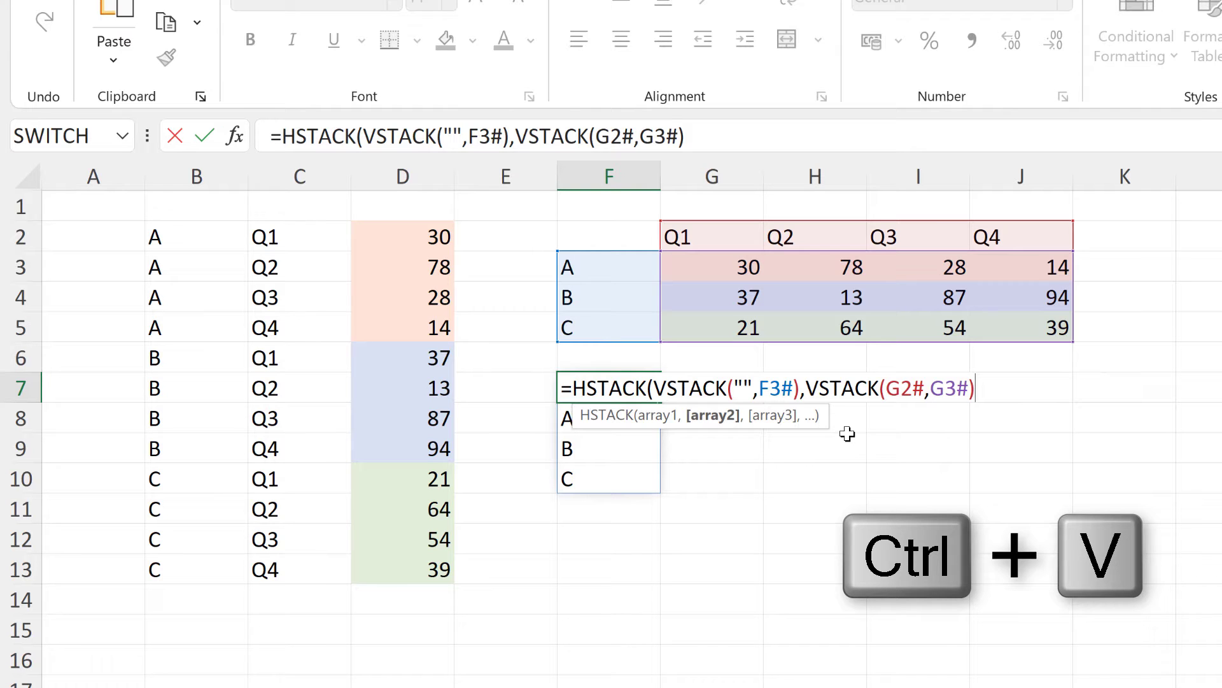
pyautogui.write(')')
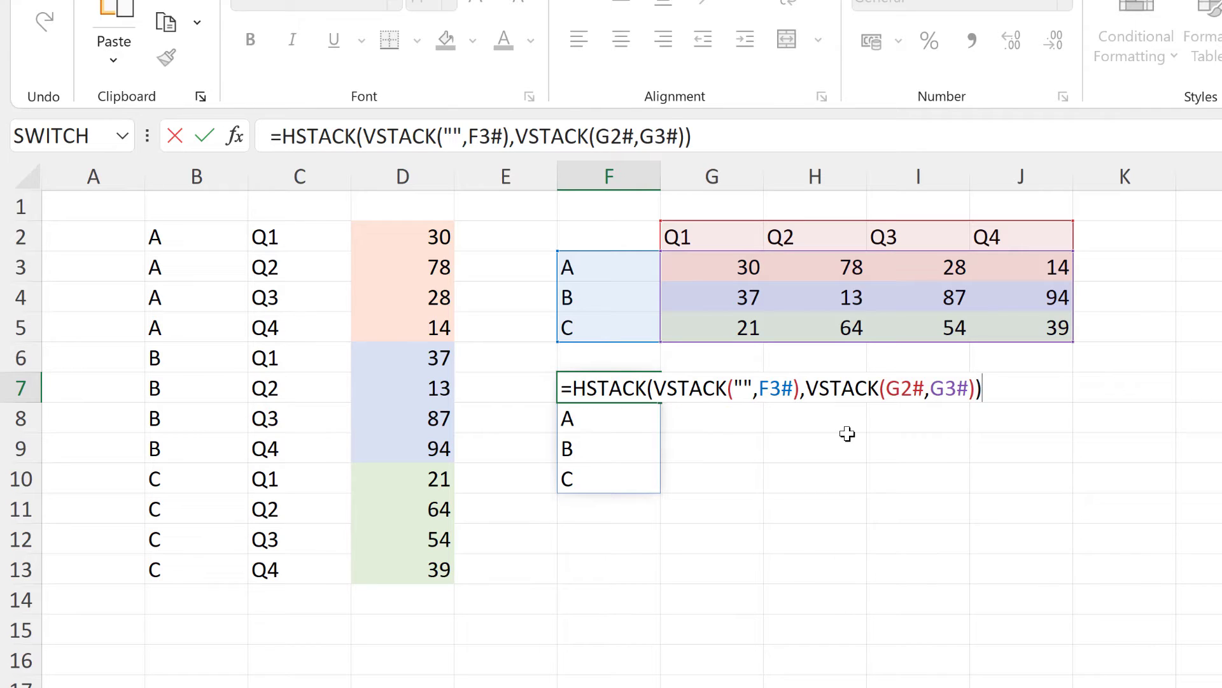
pyautogui.press('Return')
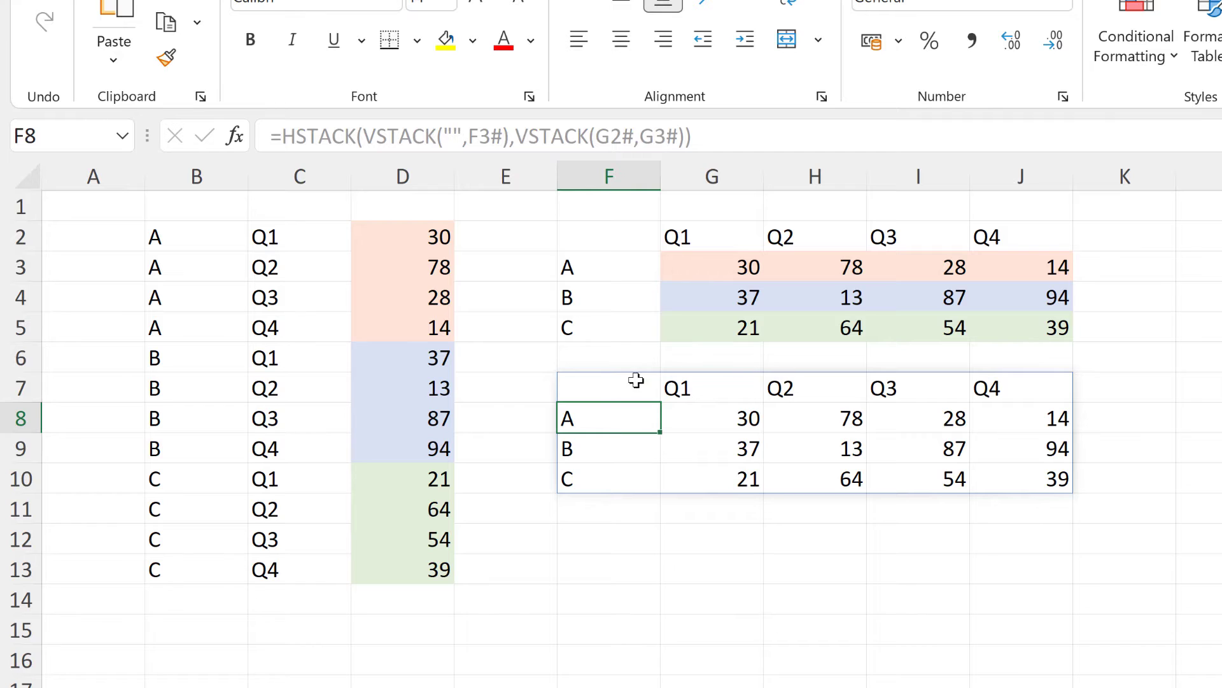
pyautogui.click(636, 380)
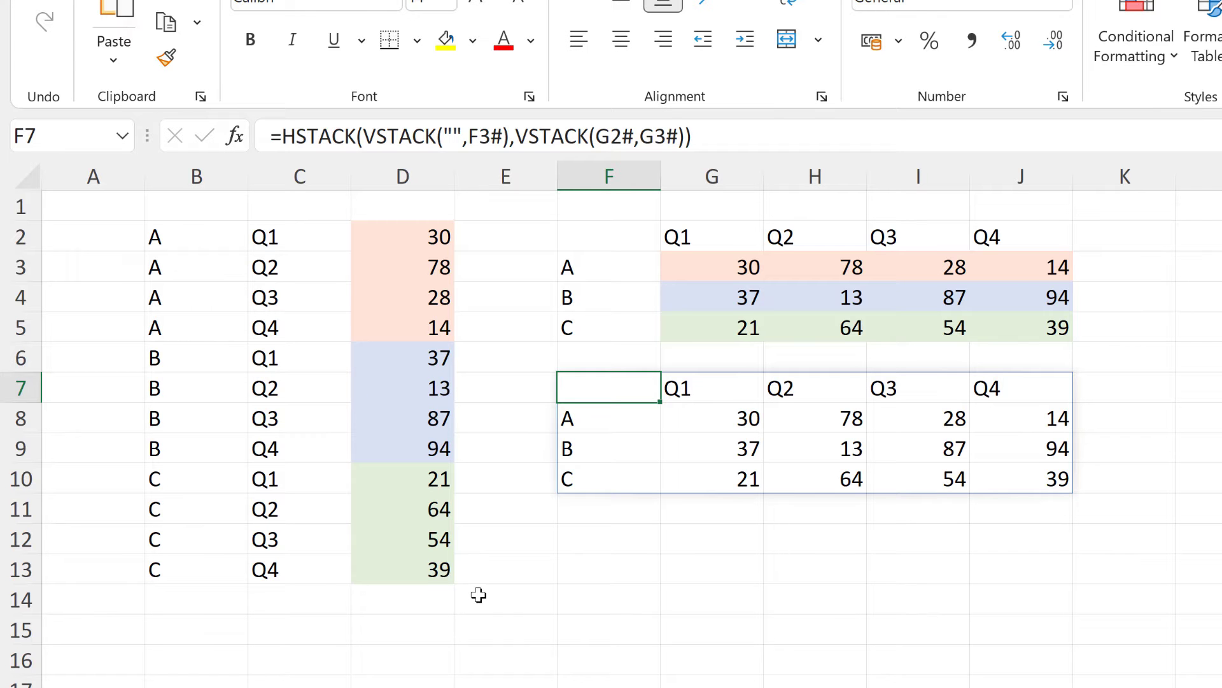
# Step: Insert four blank columns before column F to shift both result tables over
pyautogui.click(599, 176)
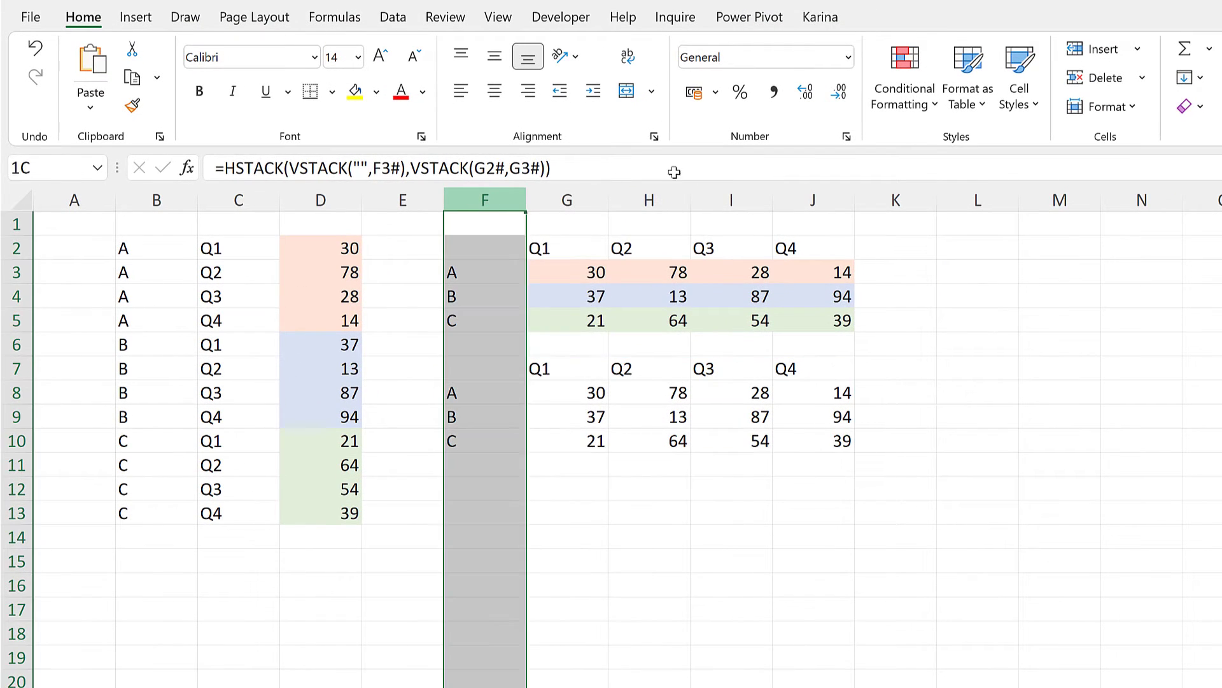
pyautogui.moveTo(674, 172); pyautogui.dragTo(725, 198)
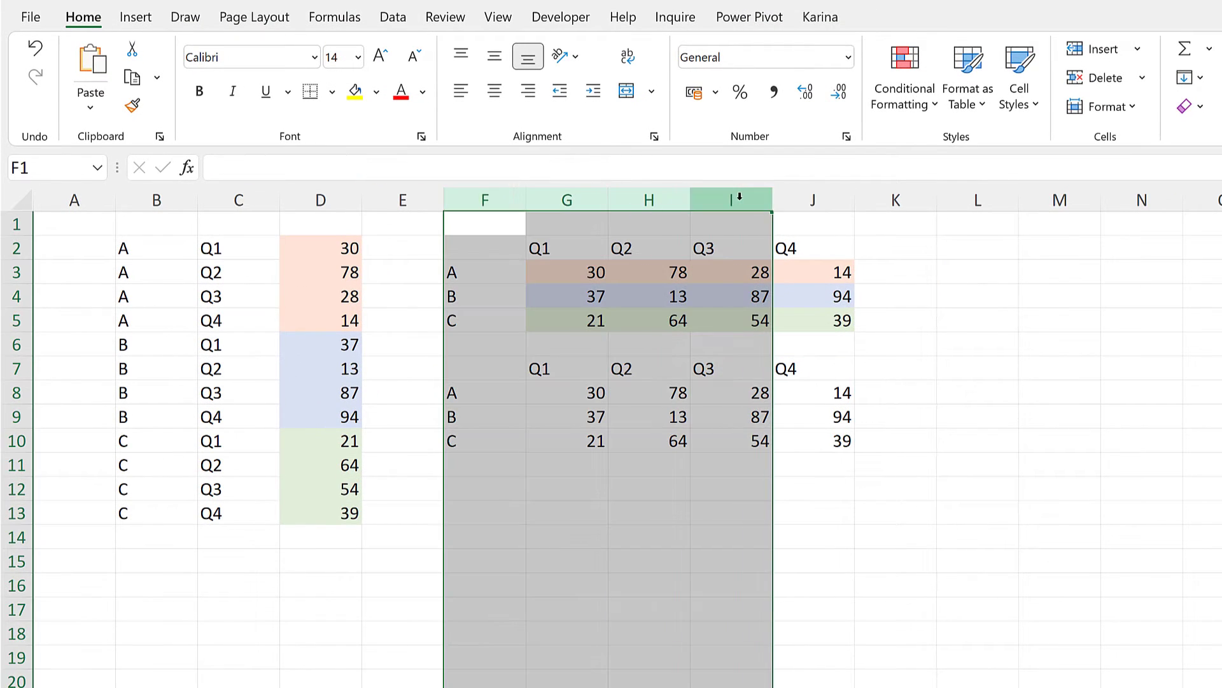
pyautogui.rightClick(725, 198)
pyautogui.click(829, 411)
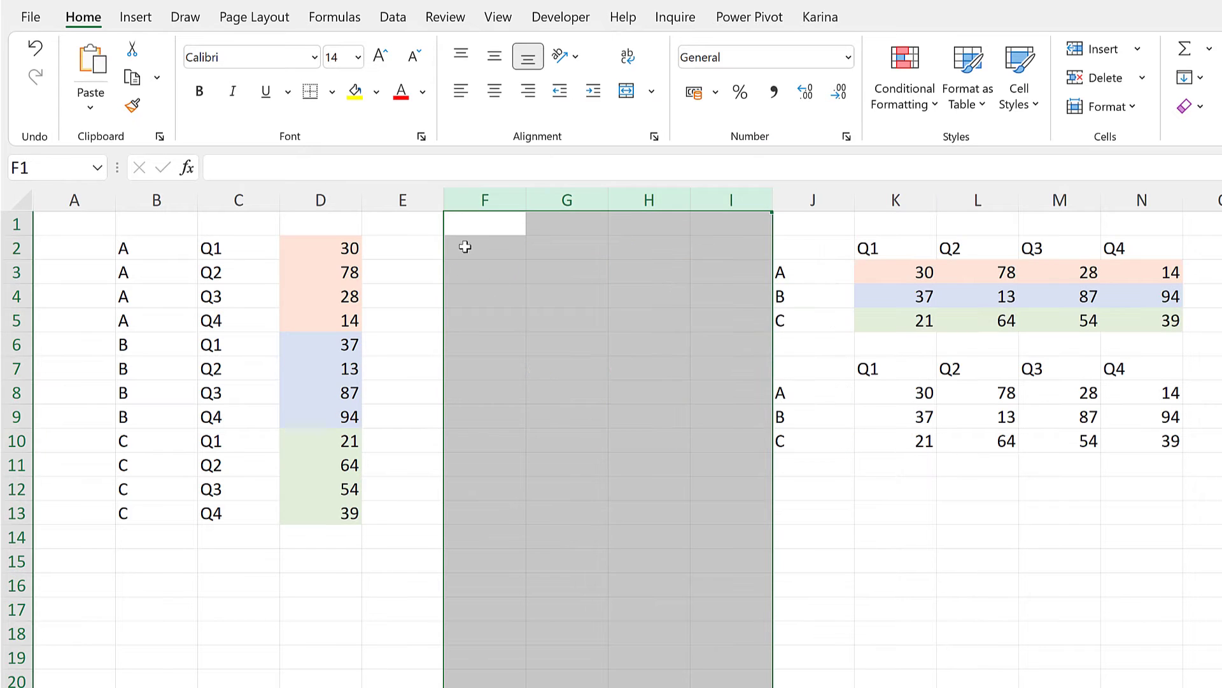
# Step: Enter =TAKE(B2:D13,,1) in cell F2 to extract the first column of the source list
pyautogui.click(464, 246)
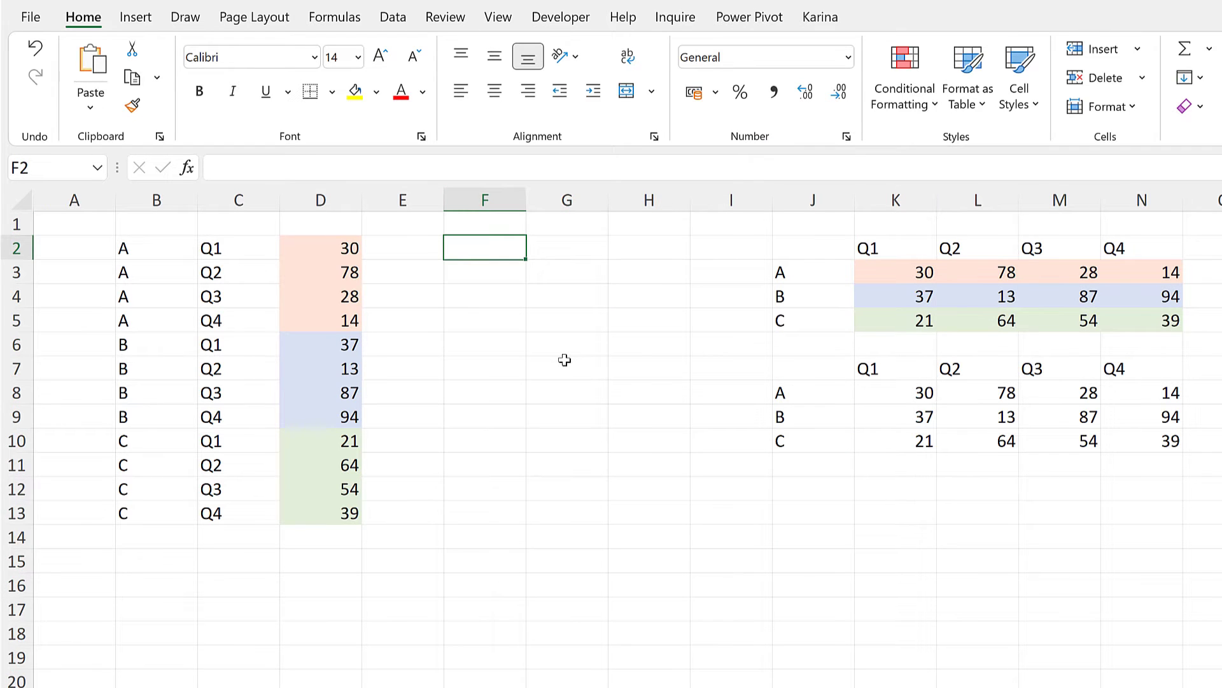
pyautogui.write('=take')
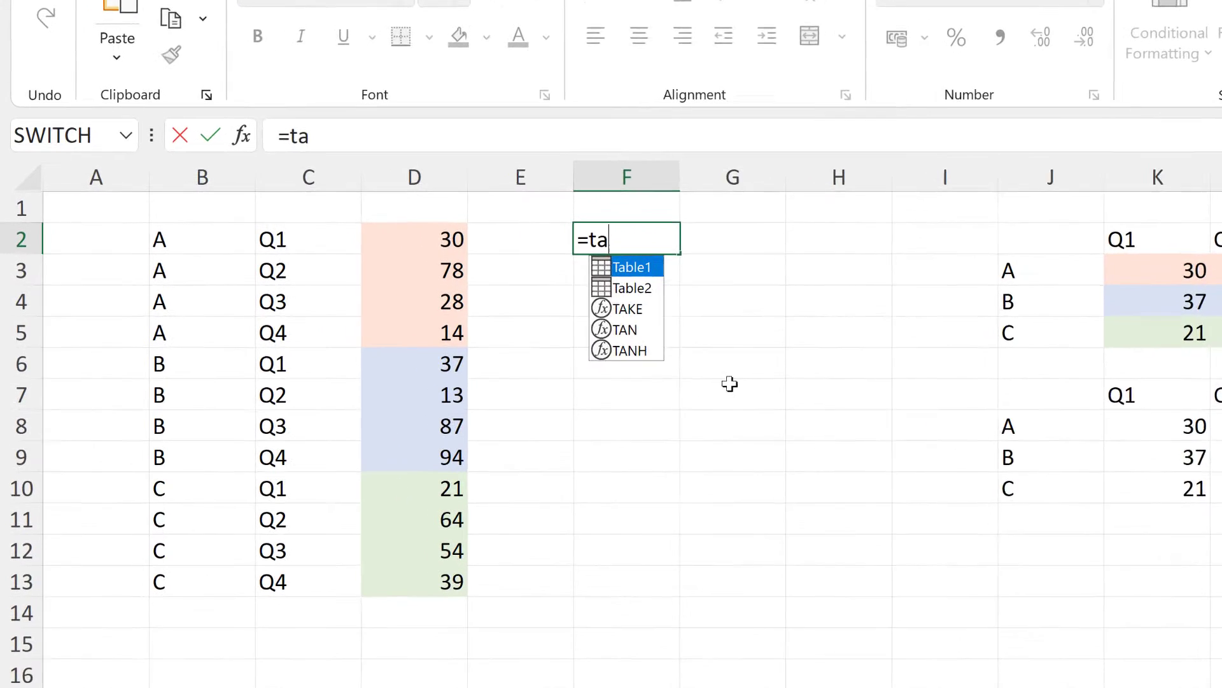
pyautogui.press('Tab')
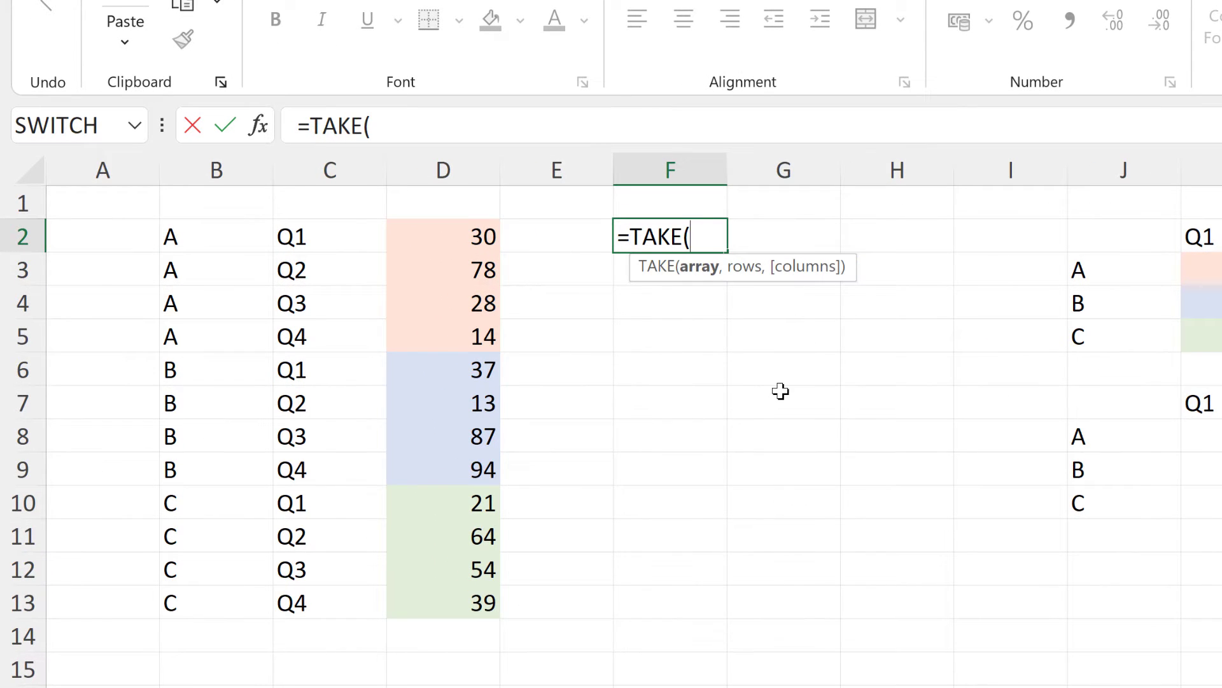
pyautogui.moveTo(203, 237); pyautogui.dragTo(418, 602)
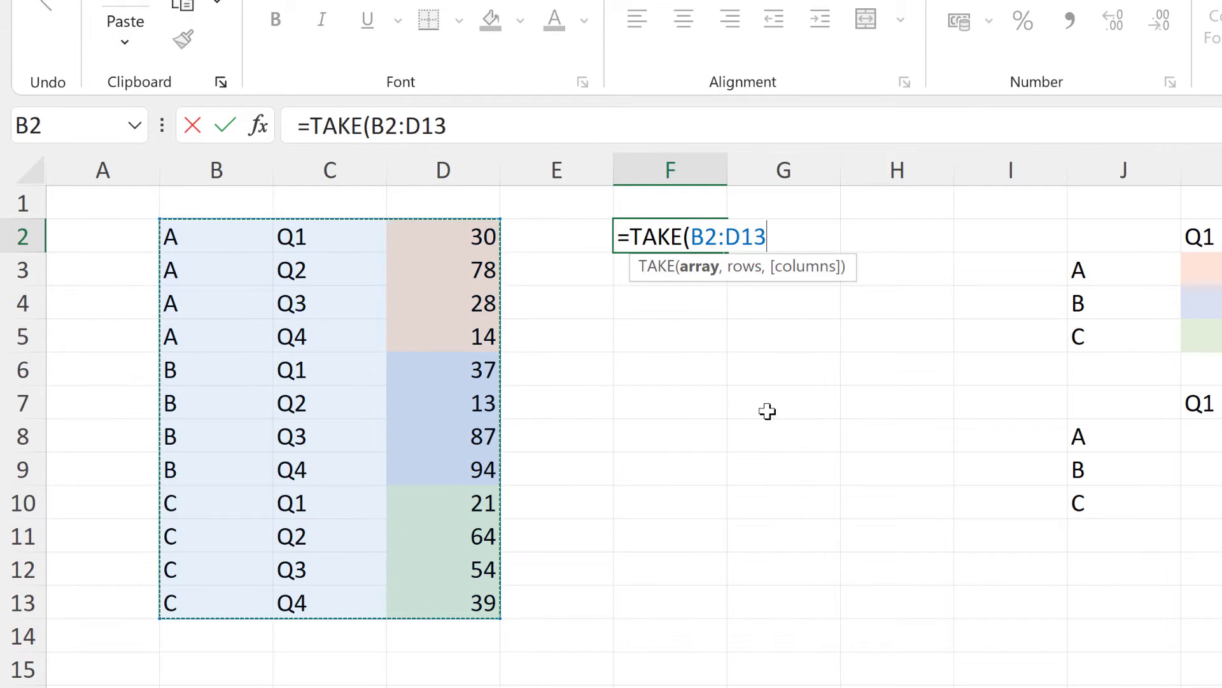
pyautogui.write(',,')
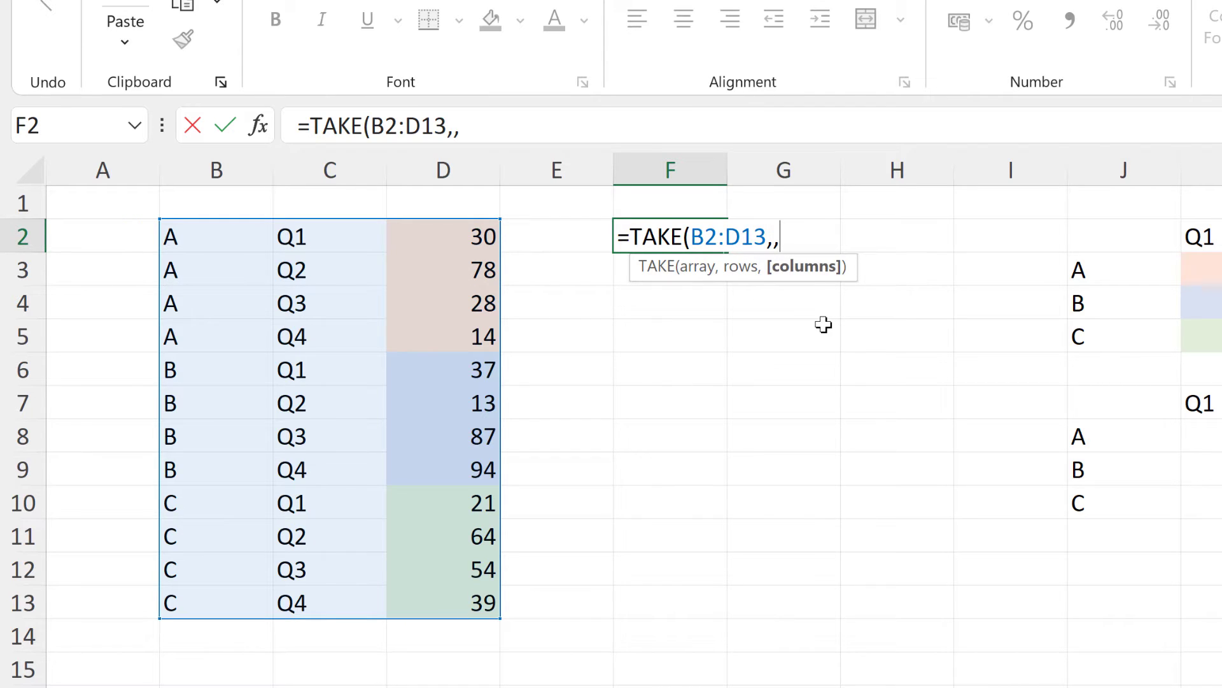
pyautogui.write('1)')
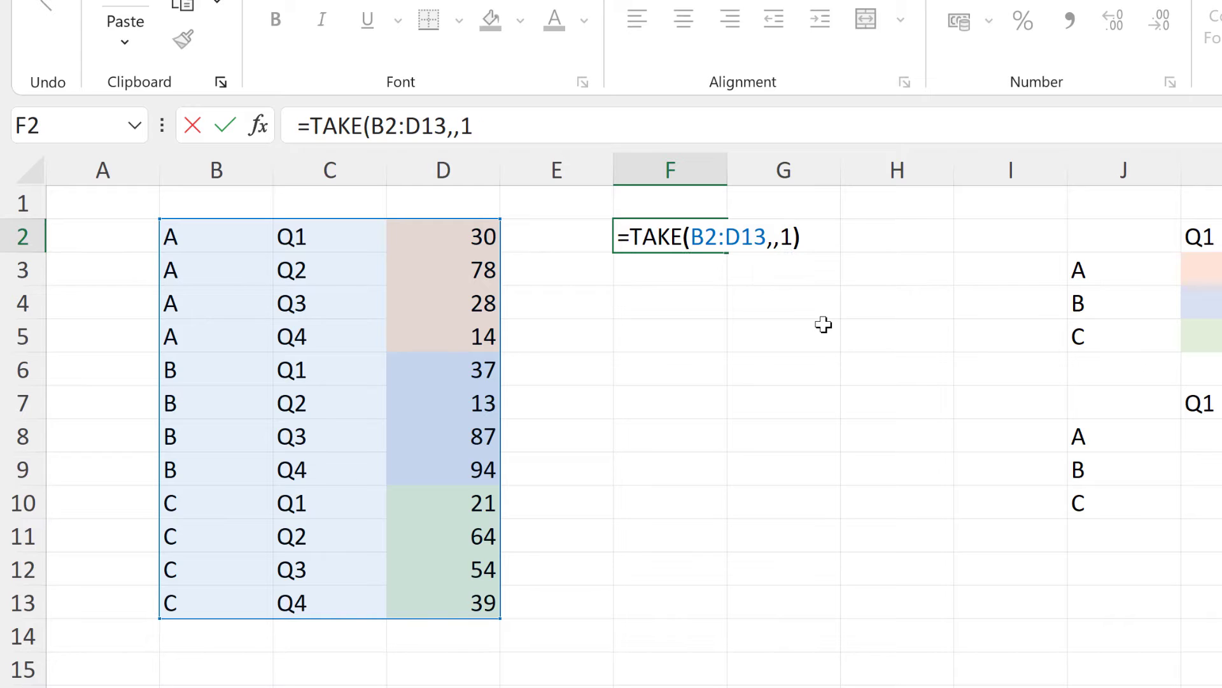
pyautogui.press('Return')
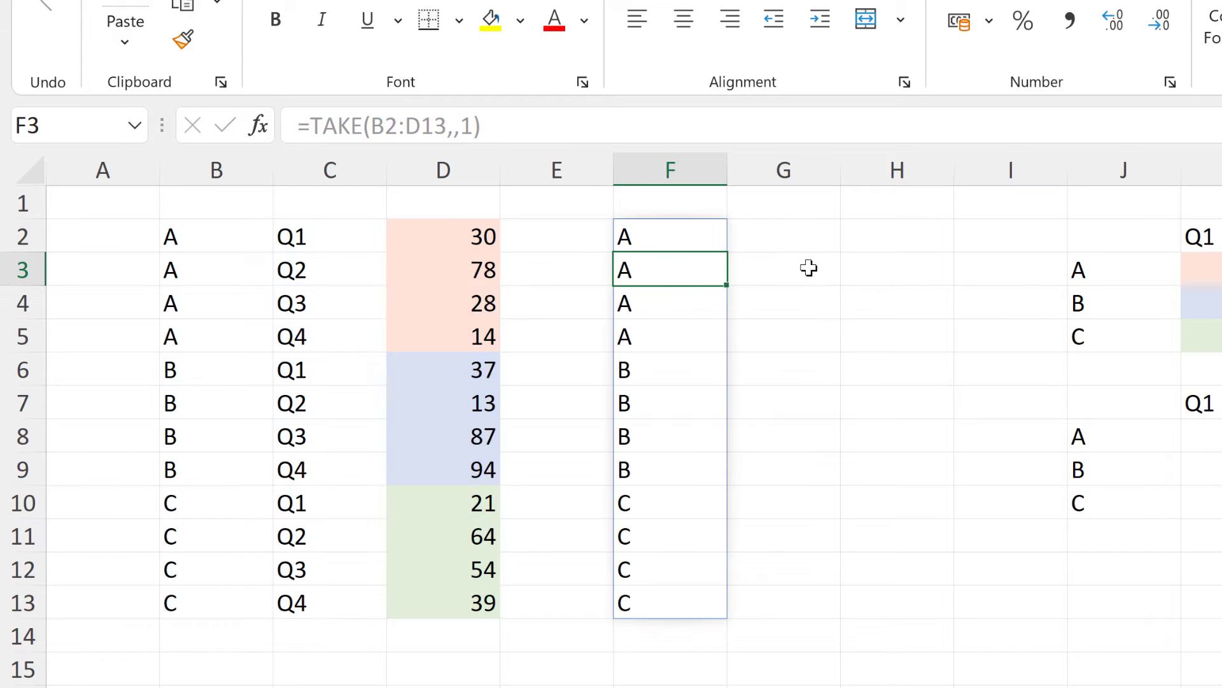
# Step: Enter =CHOOSECOLS(B2:D13,2) in cell G2 to extract the second column of the source list
pyautogui.click(788, 231)
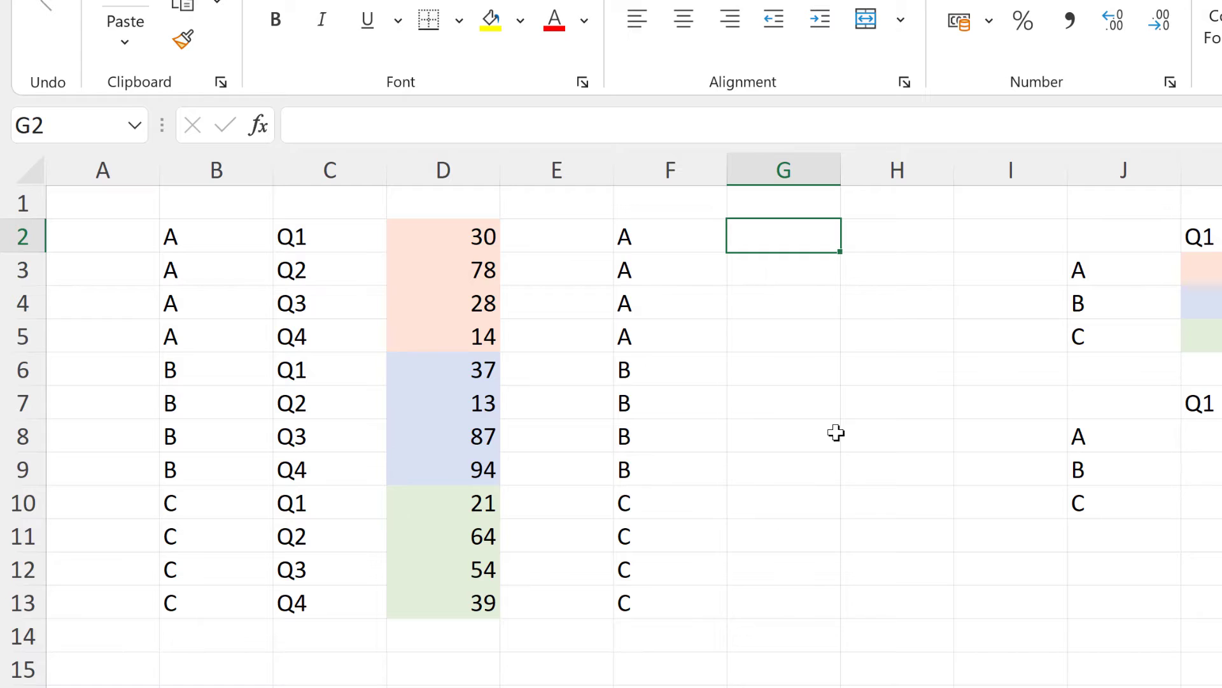
pyautogui.write('=')
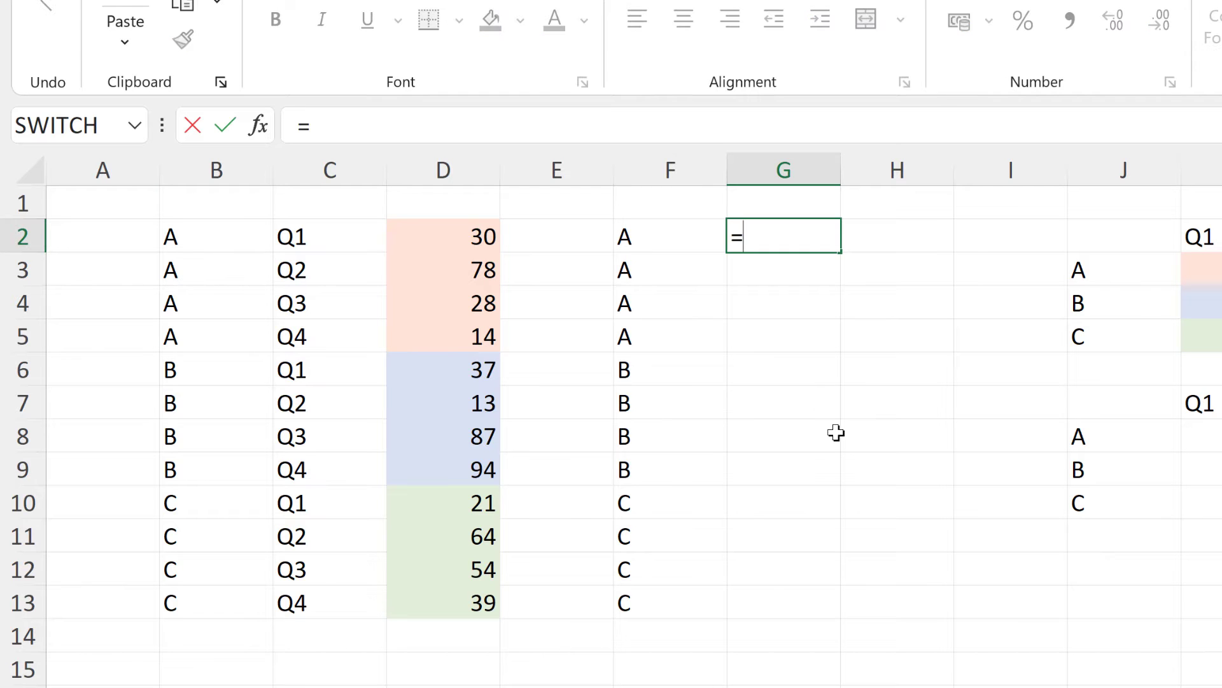
pyautogui.write('choos')
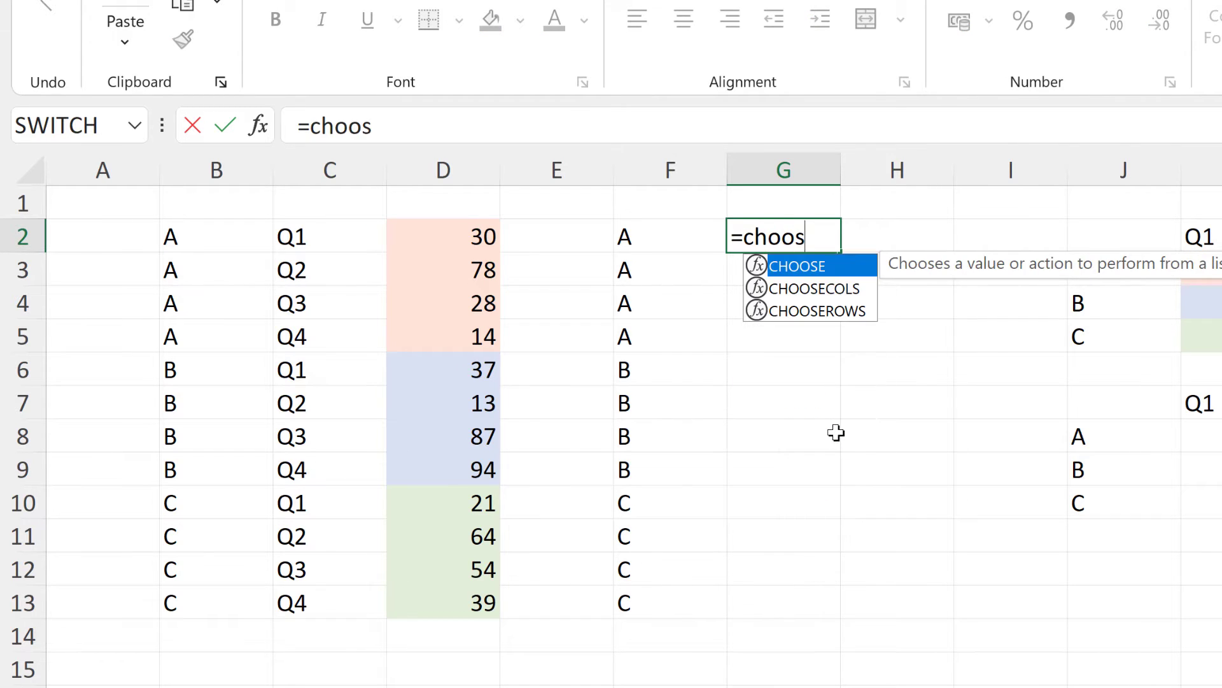
pyautogui.write('ecol')
pyautogui.press('Tab')
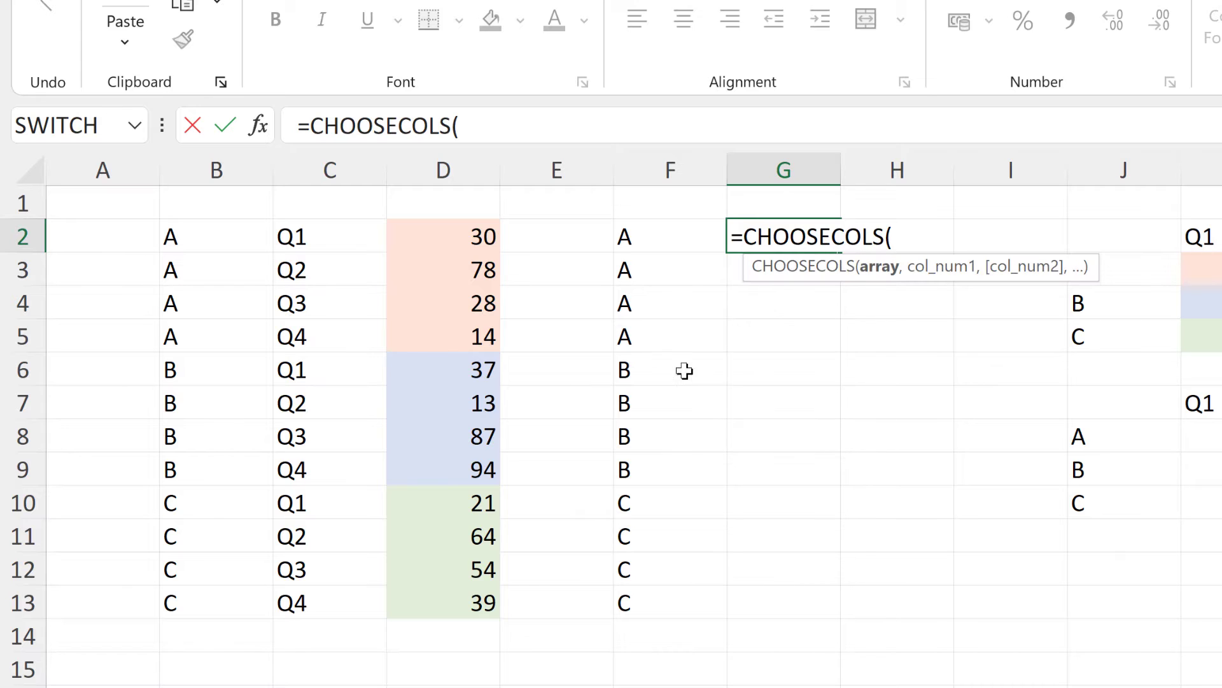
pyautogui.moveTo(186, 236); pyautogui.dragTo(439, 605)
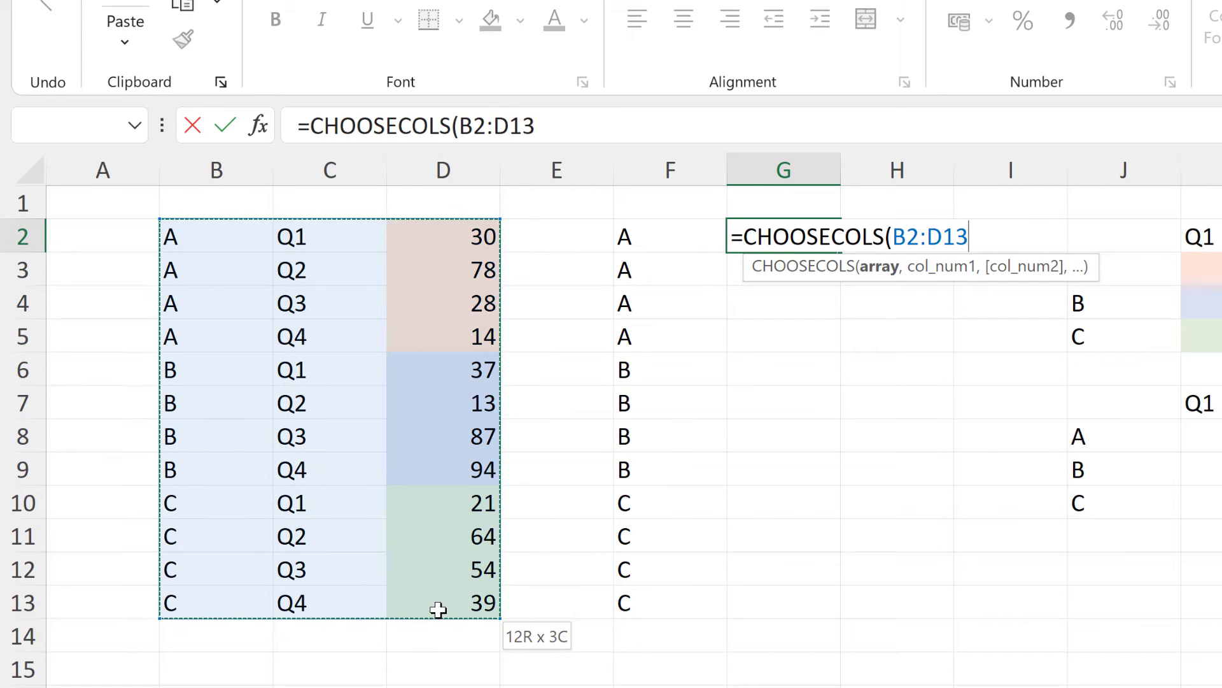
pyautogui.write(',')
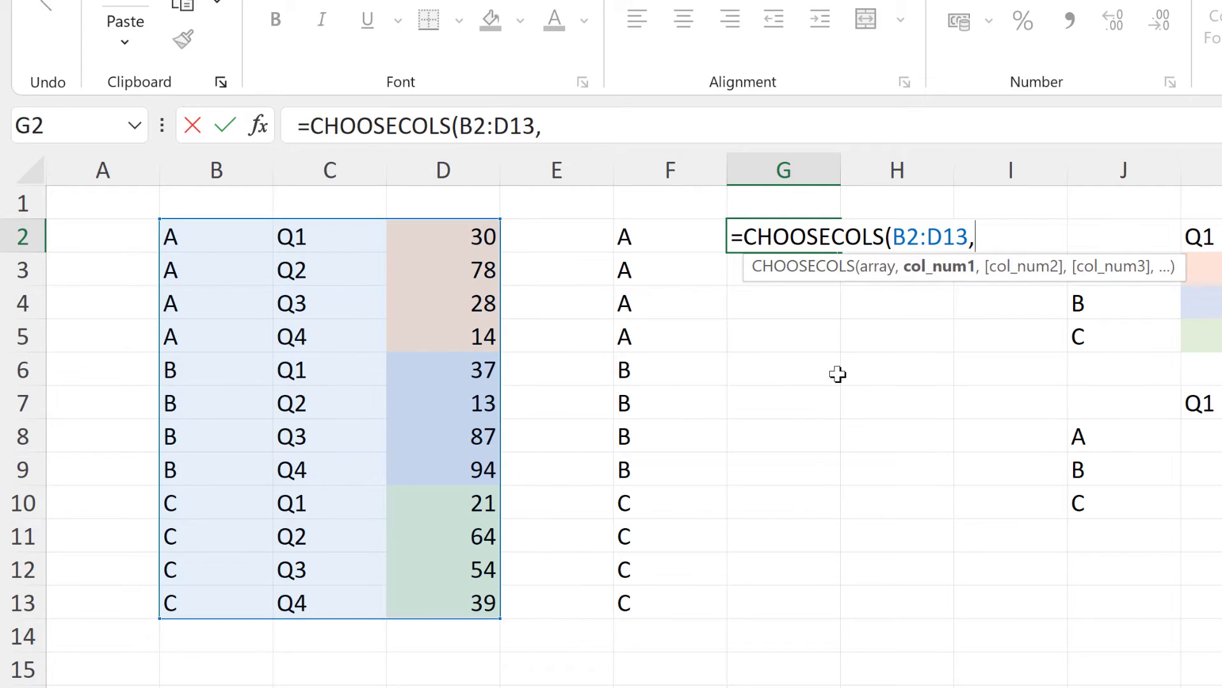
pyautogui.write('2)')
pyautogui.press('Return')
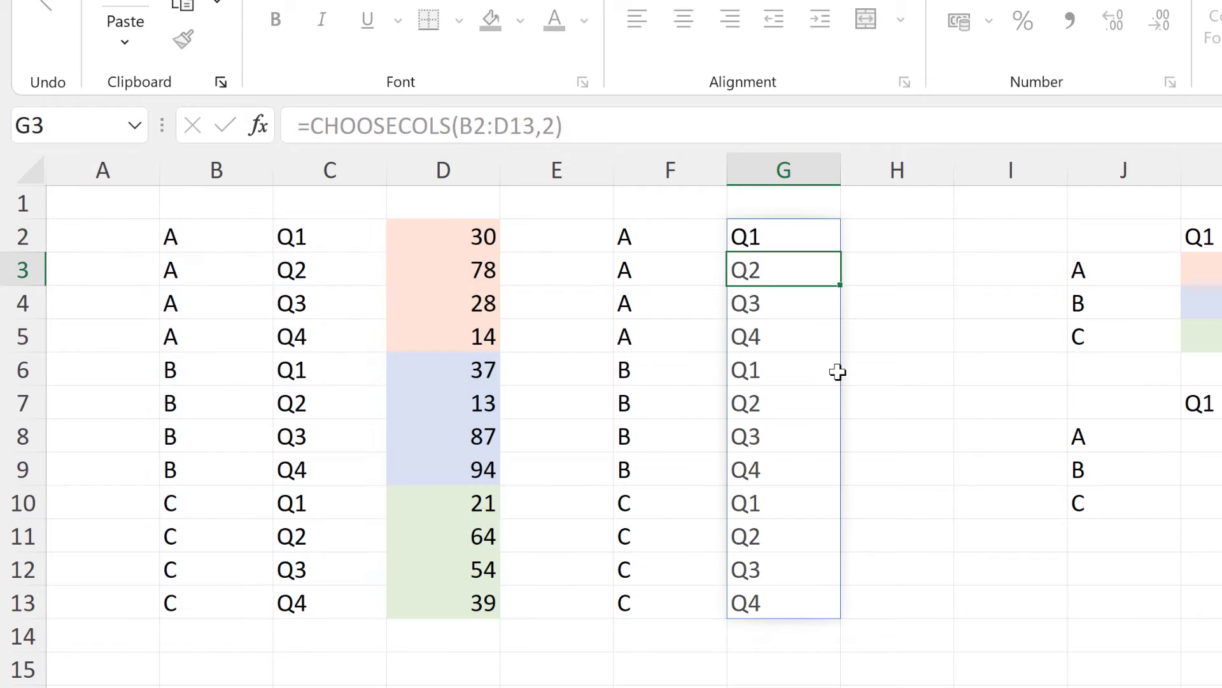
# Step: Enter =DROP(B2:D13,,2) in cell H2 to keep only the last column of the source list
pyautogui.click(901, 242)
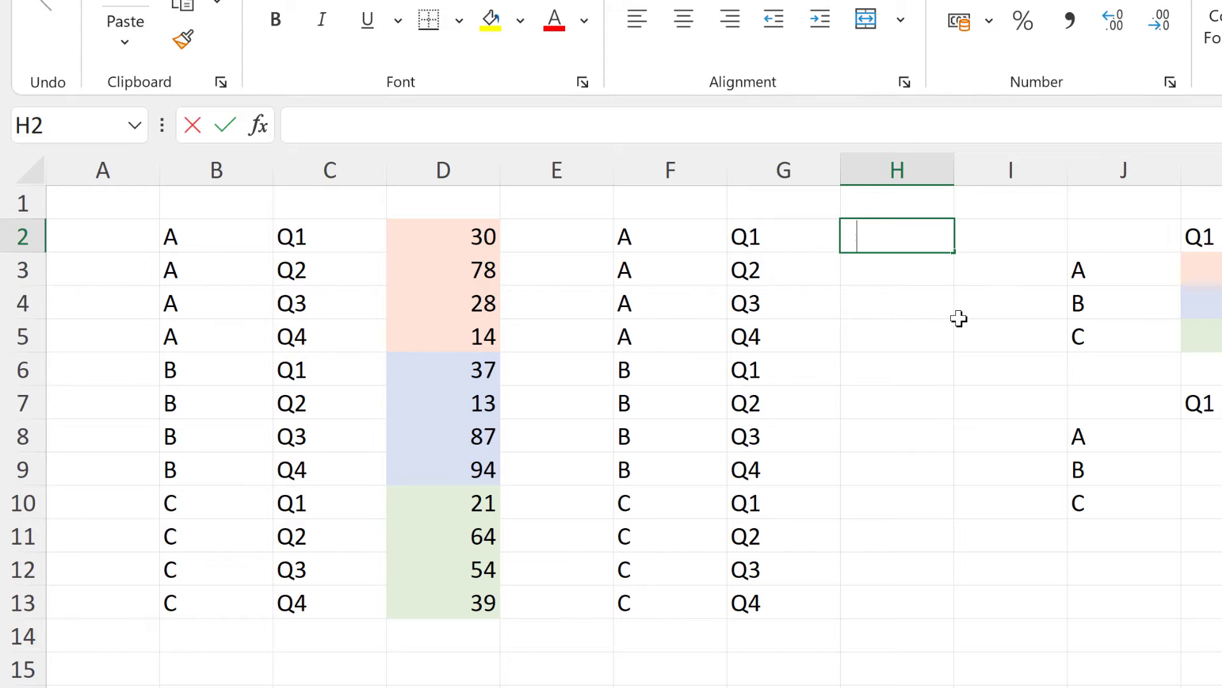
pyautogui.write('=dro')
pyautogui.press('Tab')
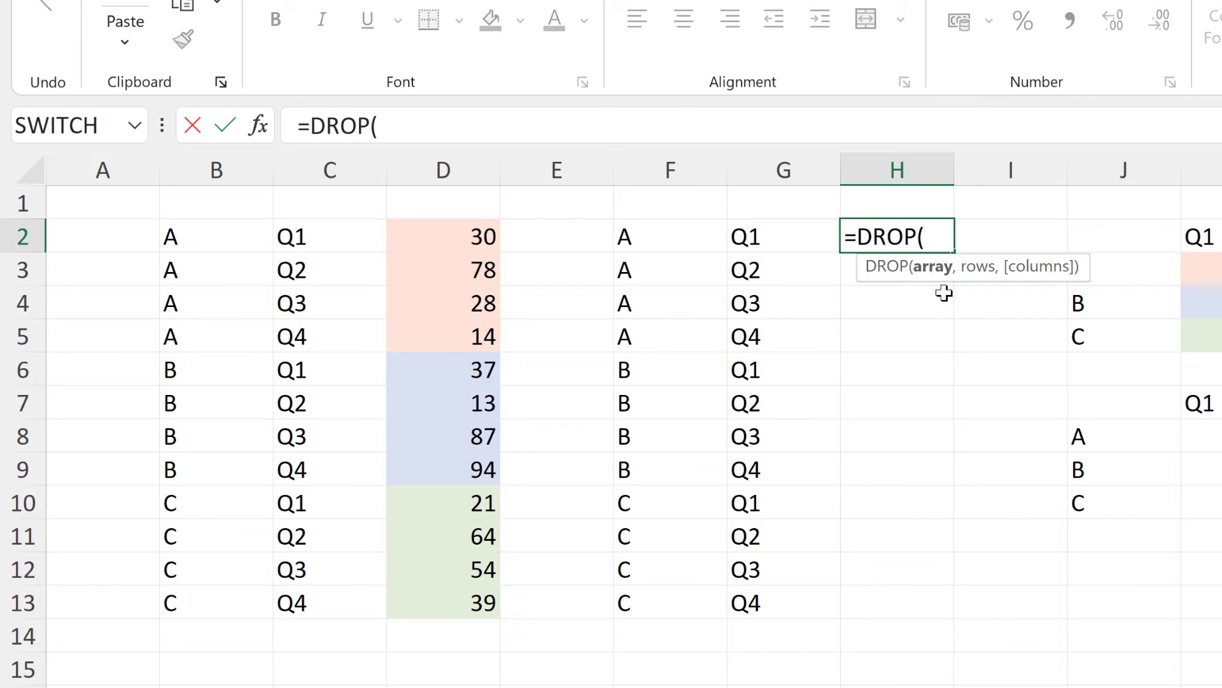
pyautogui.moveTo(216, 245); pyautogui.dragTo(441, 618)
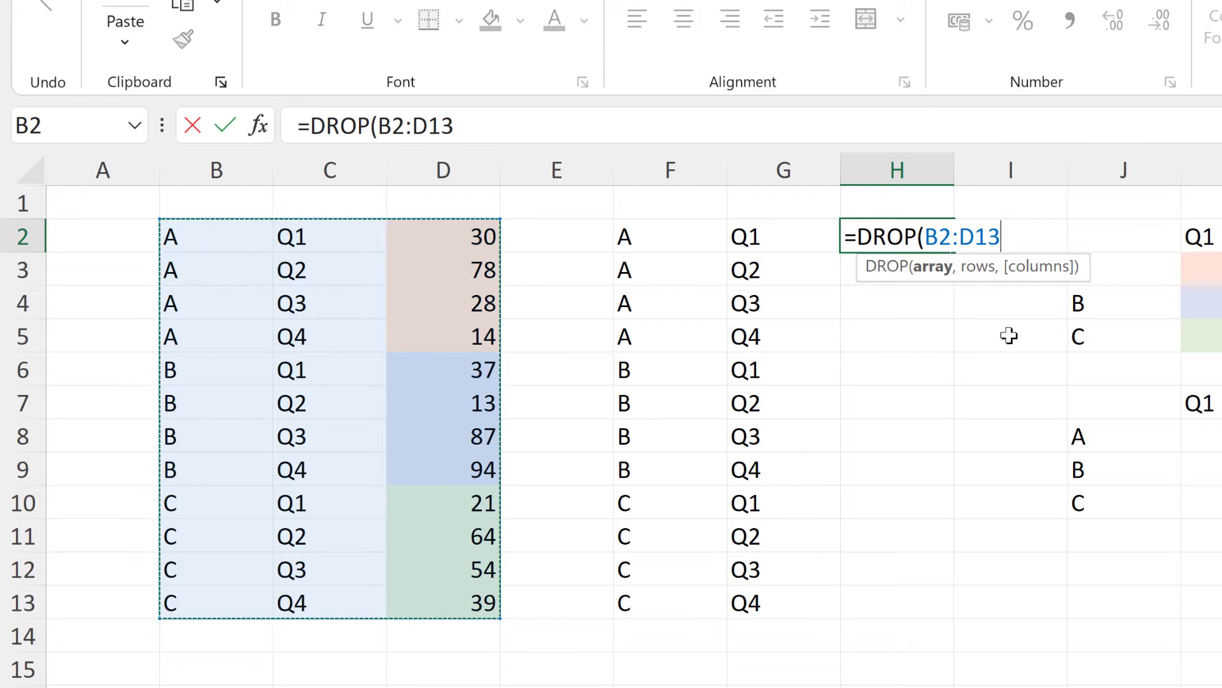
pyautogui.write(',,')
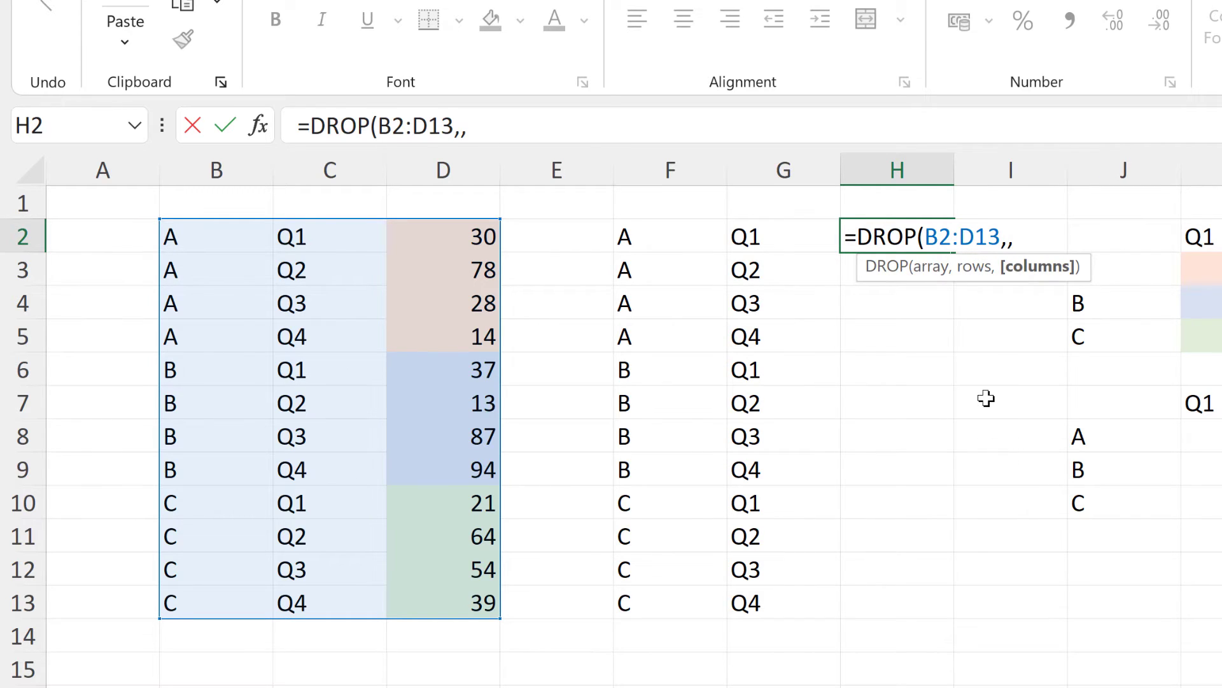
pyautogui.write('2)')
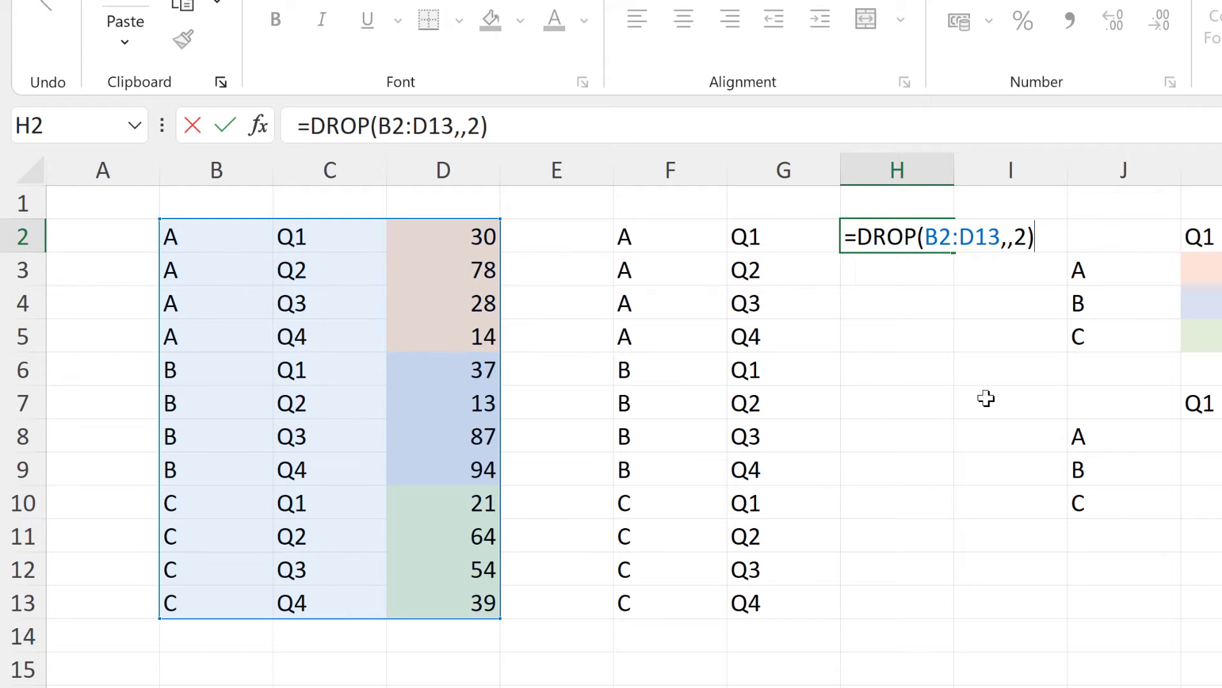
pyautogui.press('Return')
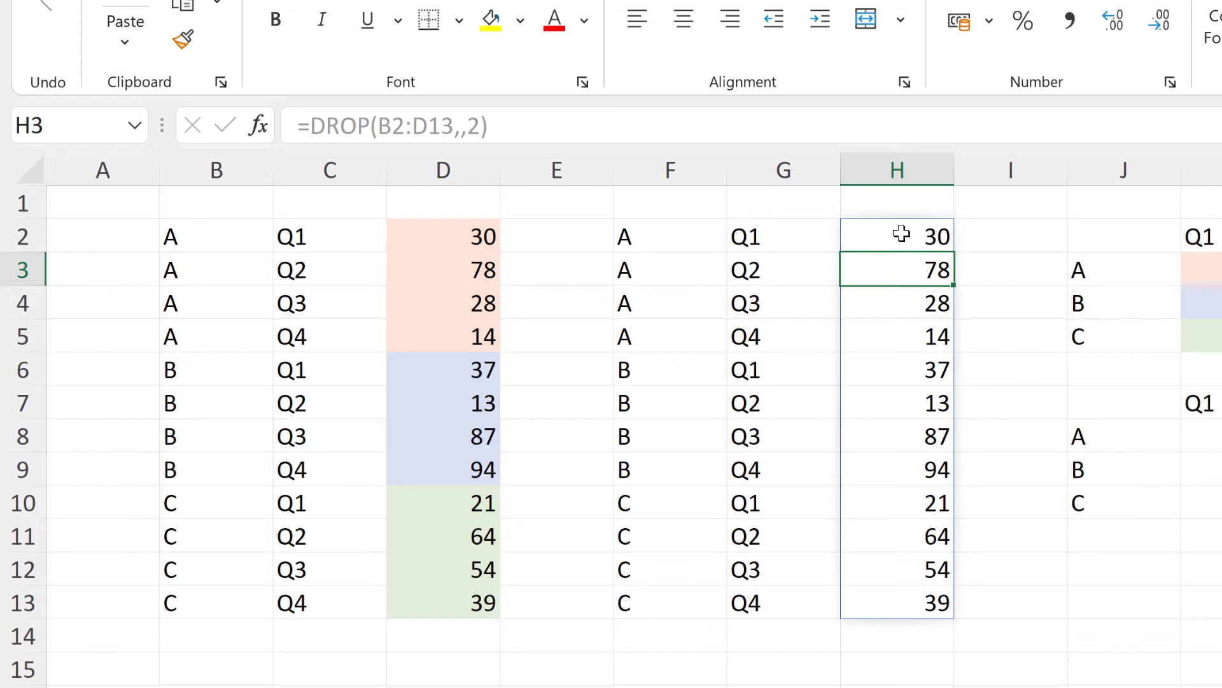
pyautogui.click(900, 235)
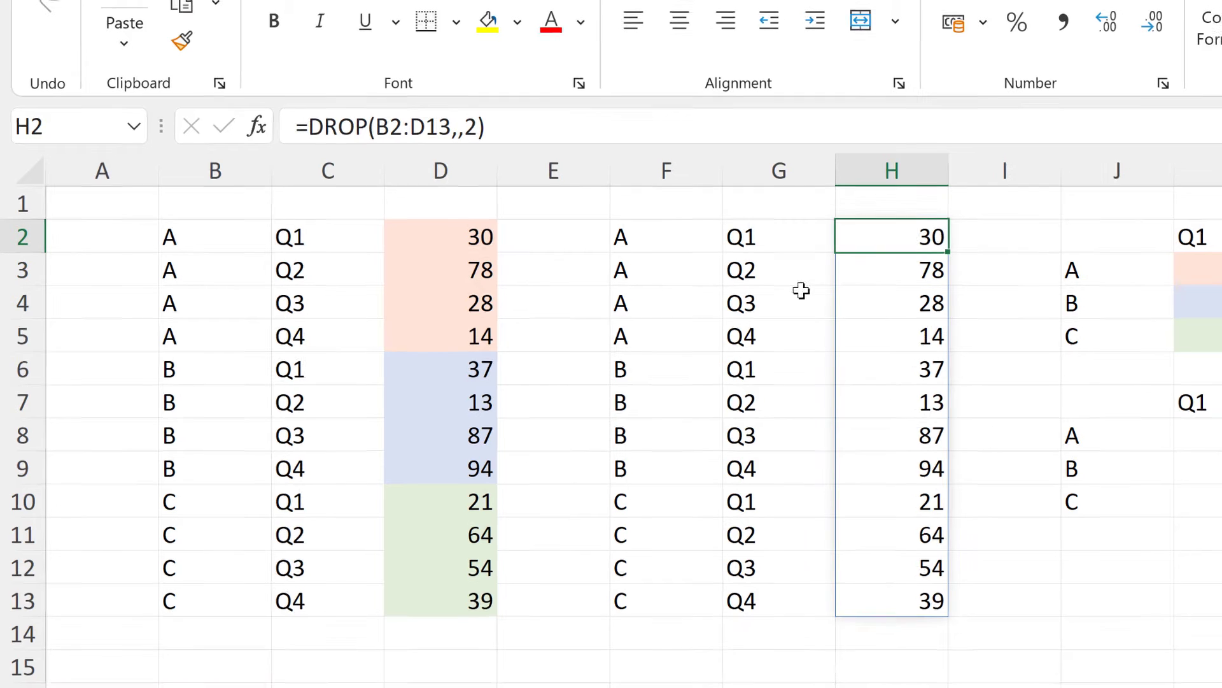
# Step: Replace B2:B13 in cell J3's UNIQUE formula with the TAKE(B2:D13,,1) expression copied from cell F2
pyautogui.click(664, 236)
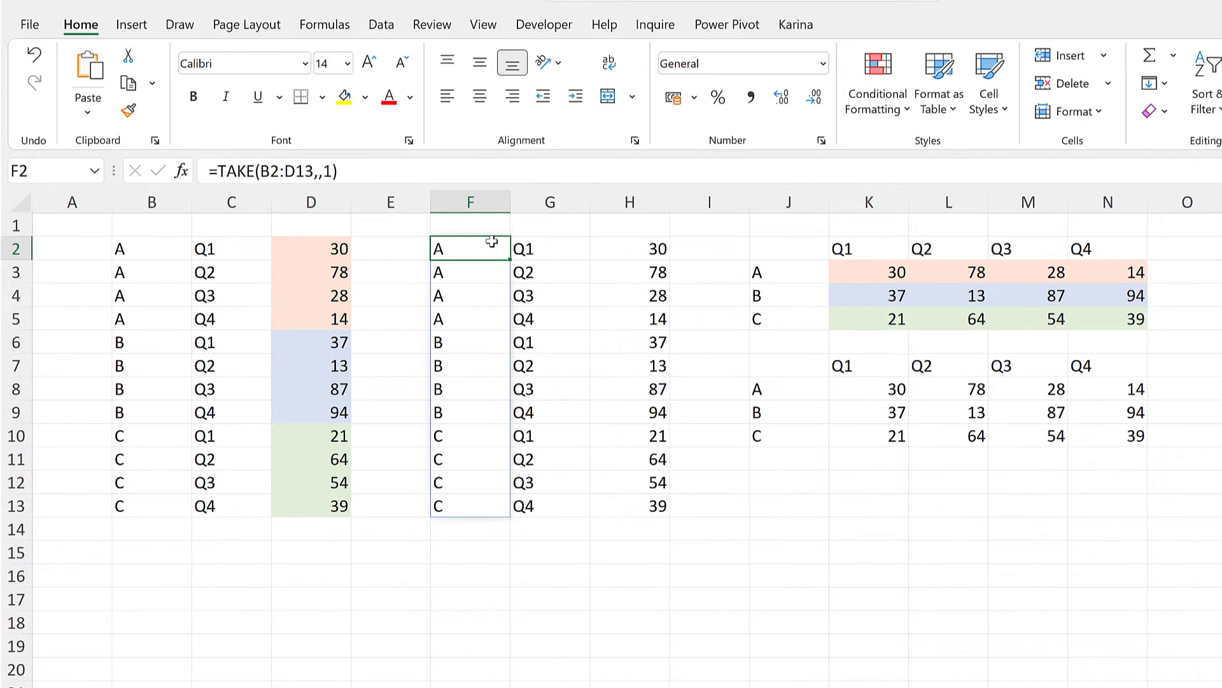
pyautogui.press('F2')
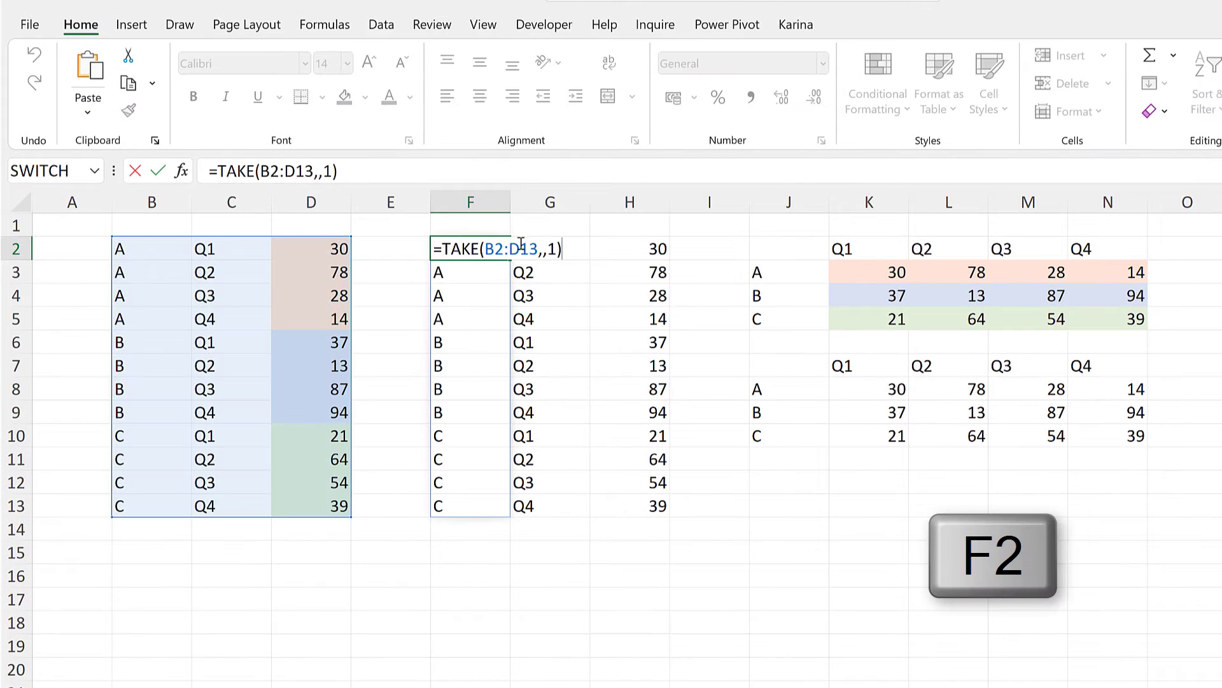
pyautogui.moveTo(562, 249); pyautogui.dragTo(443, 249)
pyautogui.hotkey('ctrl', 'c')
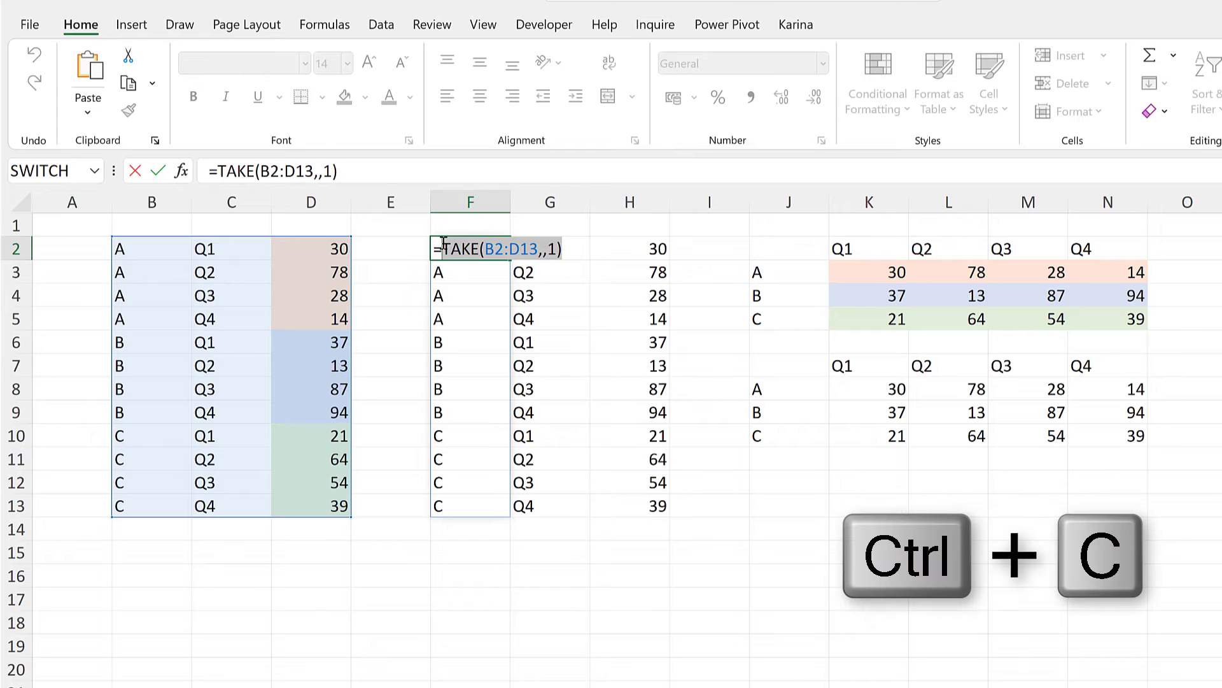
pyautogui.press('Escape')
pyautogui.click(789, 275)
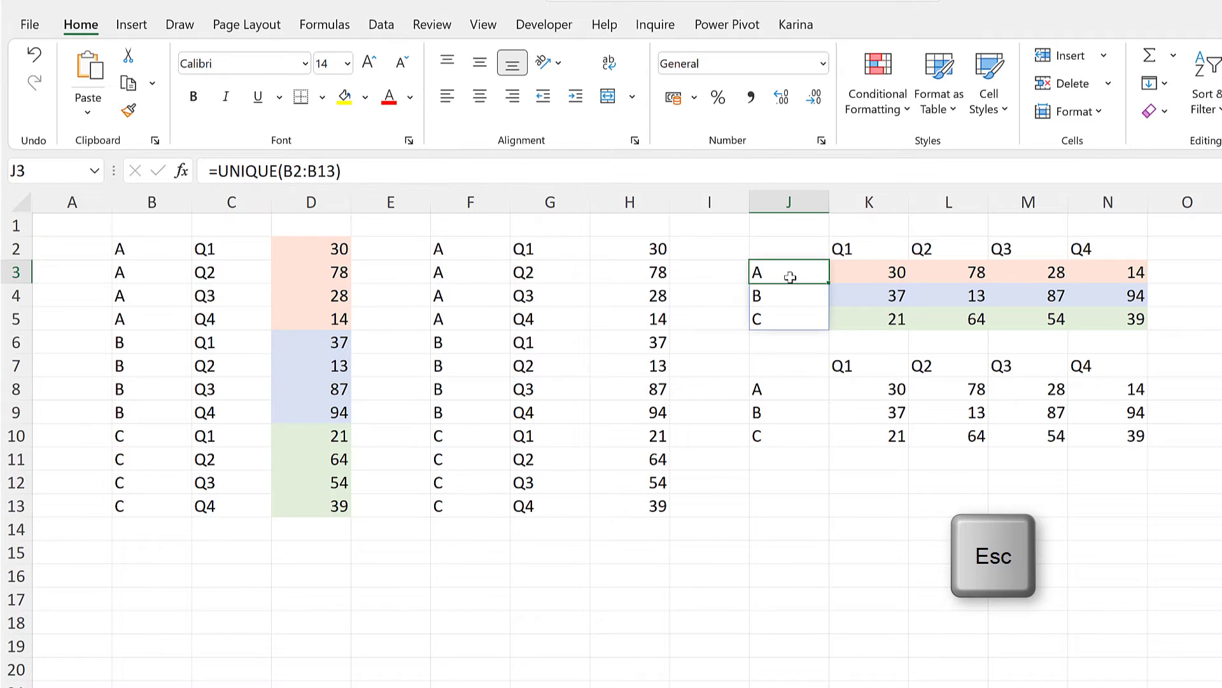
pyautogui.press('F2')
pyautogui.moveTo(879, 273); pyautogui.dragTo(826, 273)
pyautogui.hotkey('ctrl', 'v')
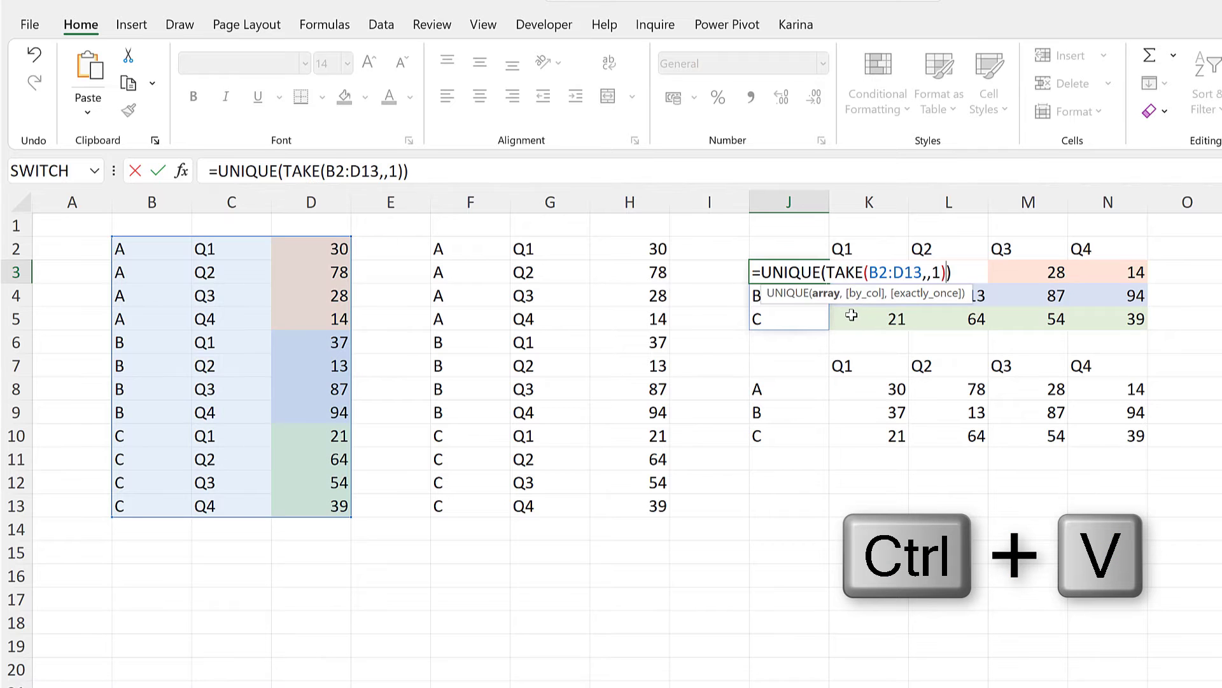
pyautogui.press('Return')
# Step: Replace C2:C13 in cell K2's TRANSPOSE(UNIQUE()) formula with CHOOSECOLS(B2:D13,2) copied from cell G2
pyautogui.click(555, 253)
pyautogui.press('F2')
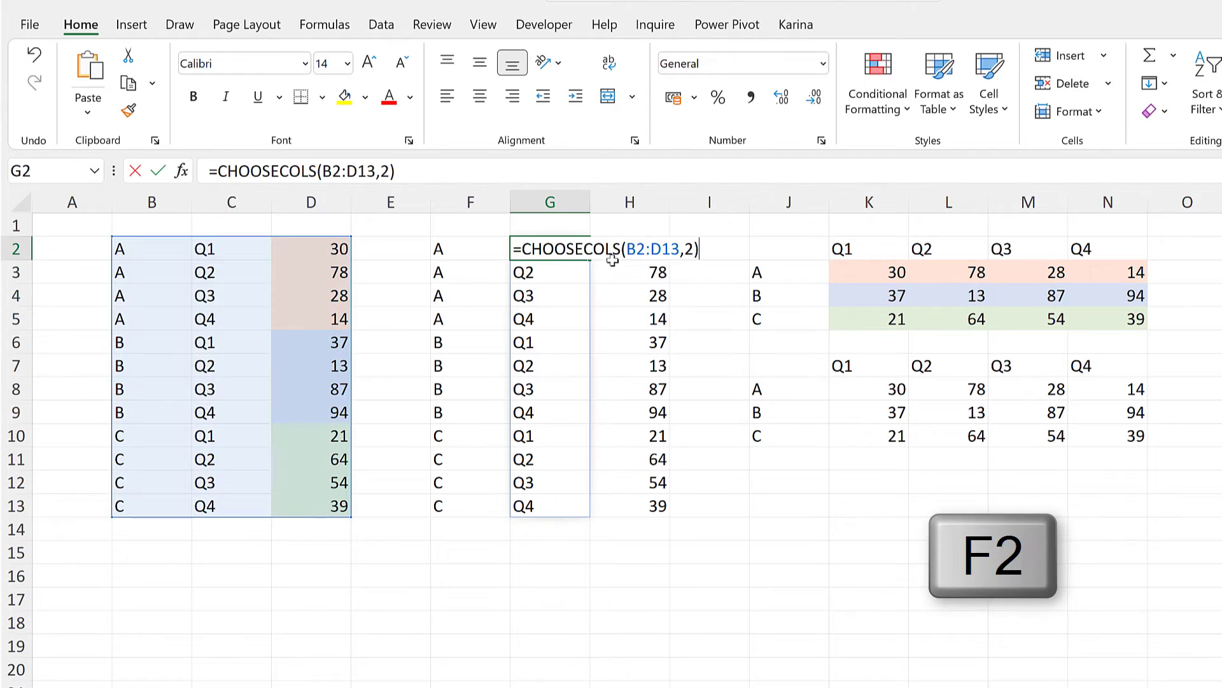
pyautogui.moveTo(700, 248); pyautogui.dragTo(528, 249)
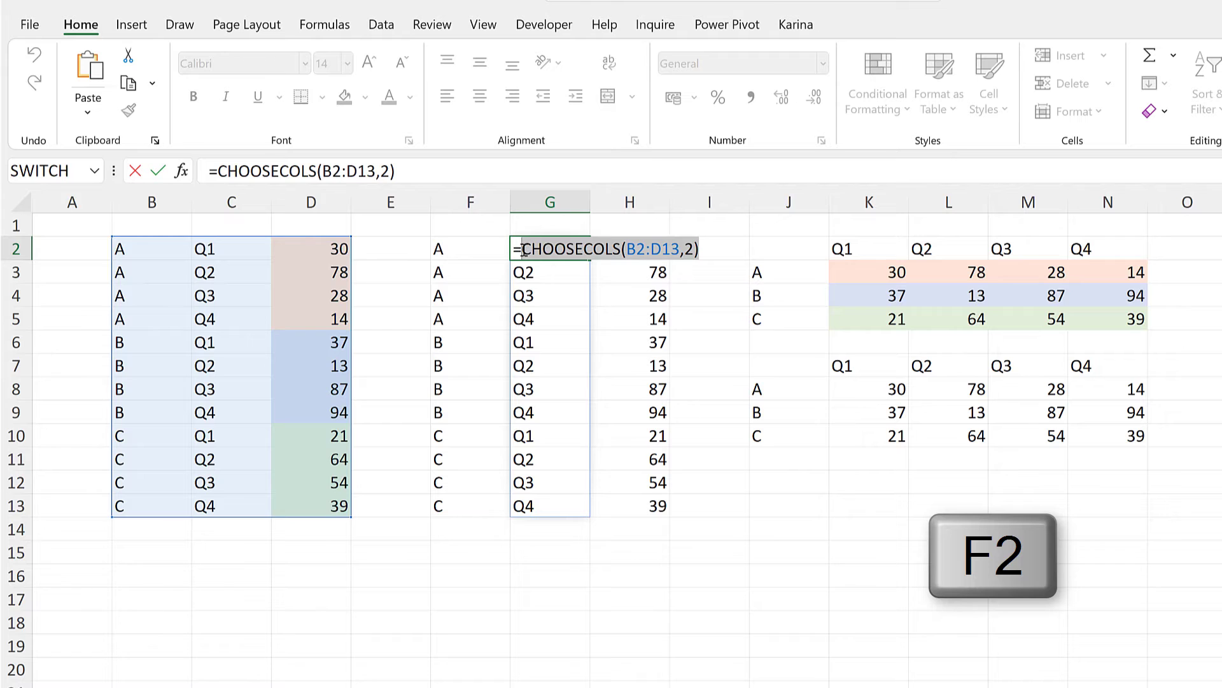
pyautogui.hotkey('ctrl', 'c')
pyautogui.press('Escape')
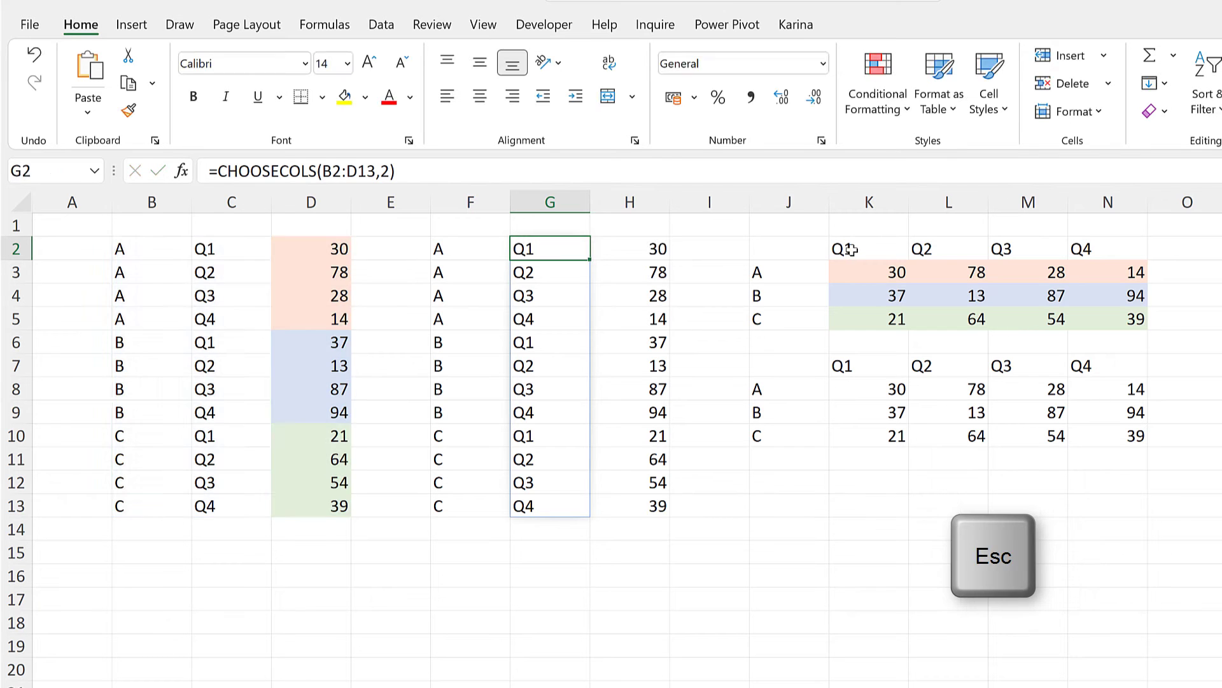
pyautogui.click(852, 249)
pyautogui.press('F2')
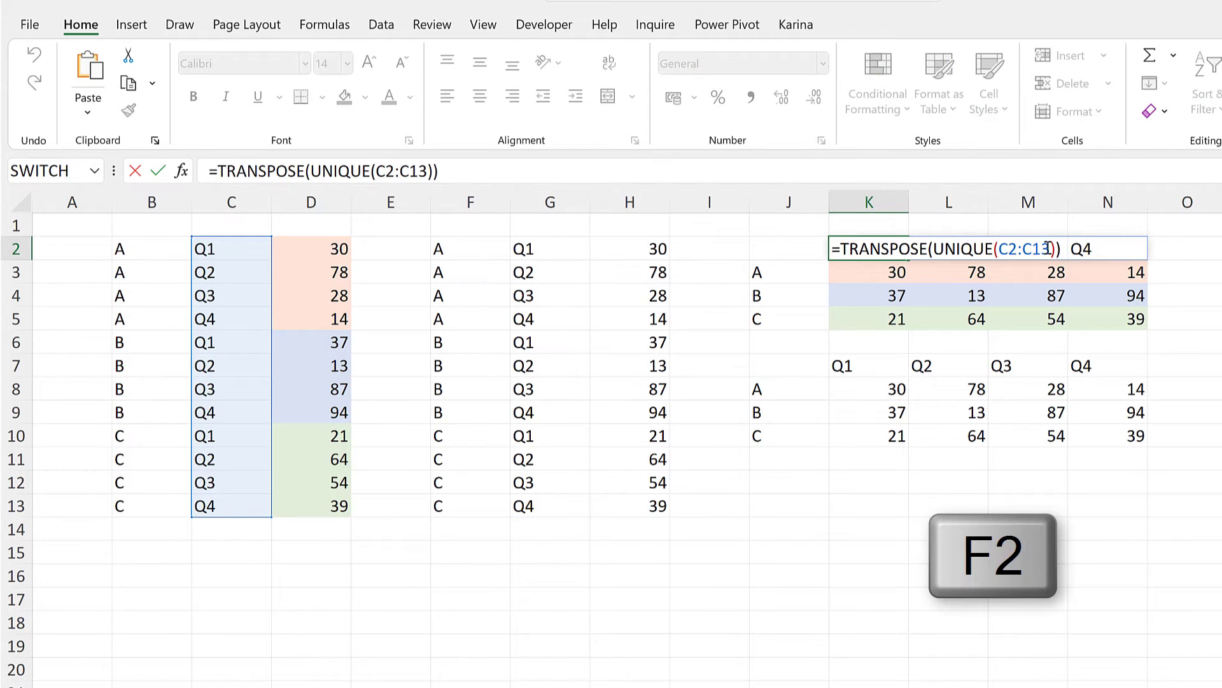
pyautogui.moveTo(1049, 248); pyautogui.dragTo(999, 249)
pyautogui.hotkey('ctrl', 'v')
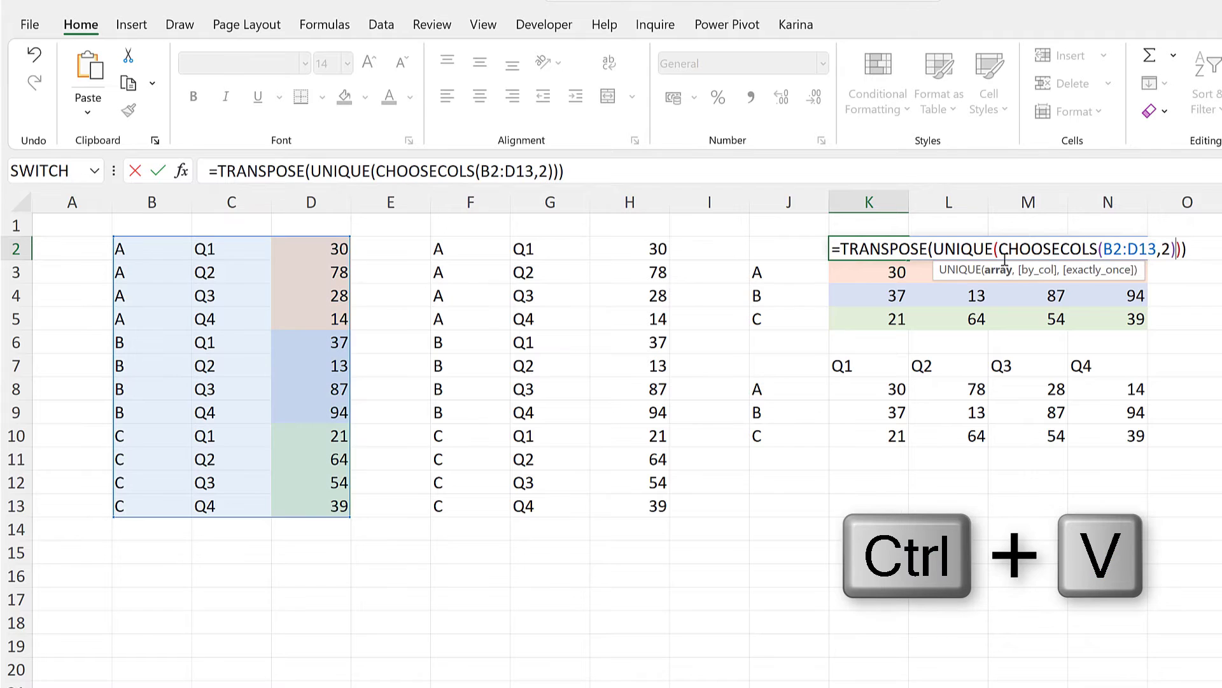
pyautogui.press('Return')
# Step: Replace D2:D13 in cell K3's WRAPROWS formula with DROP(B2:D13,,2) copied from cell H2, keeping the wrap count of 4
pyautogui.click(646, 252)
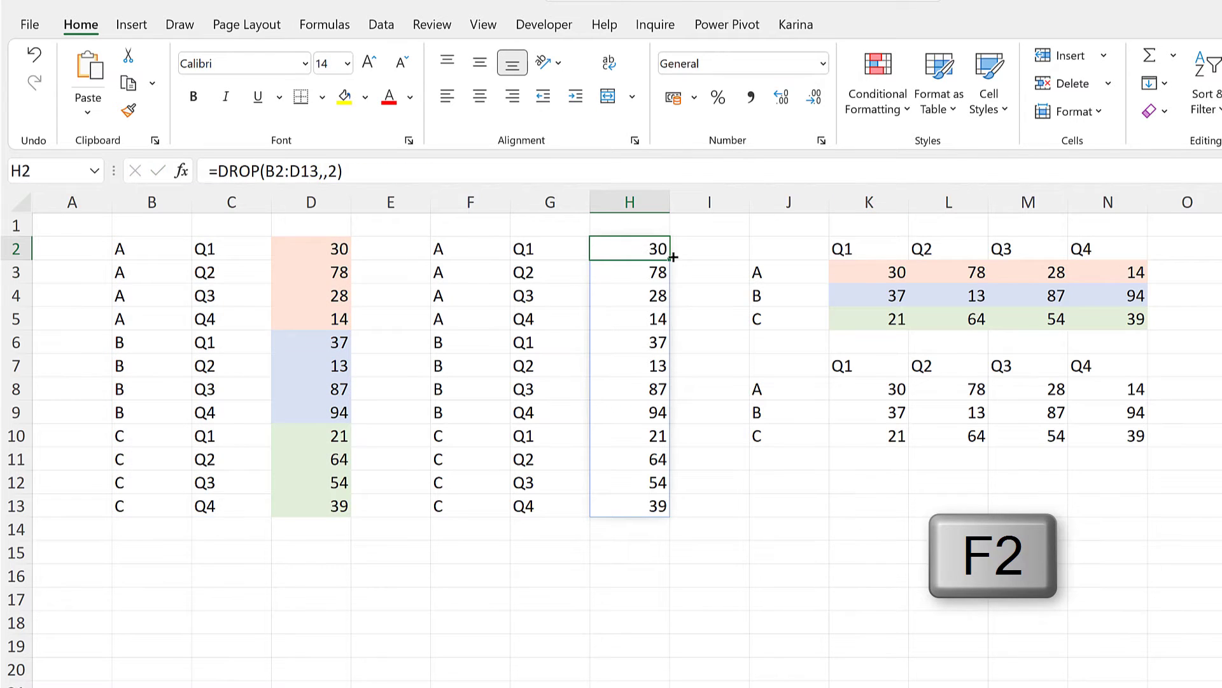
pyautogui.press('F2')
pyautogui.moveTo(726, 249); pyautogui.dragTo(602, 242)
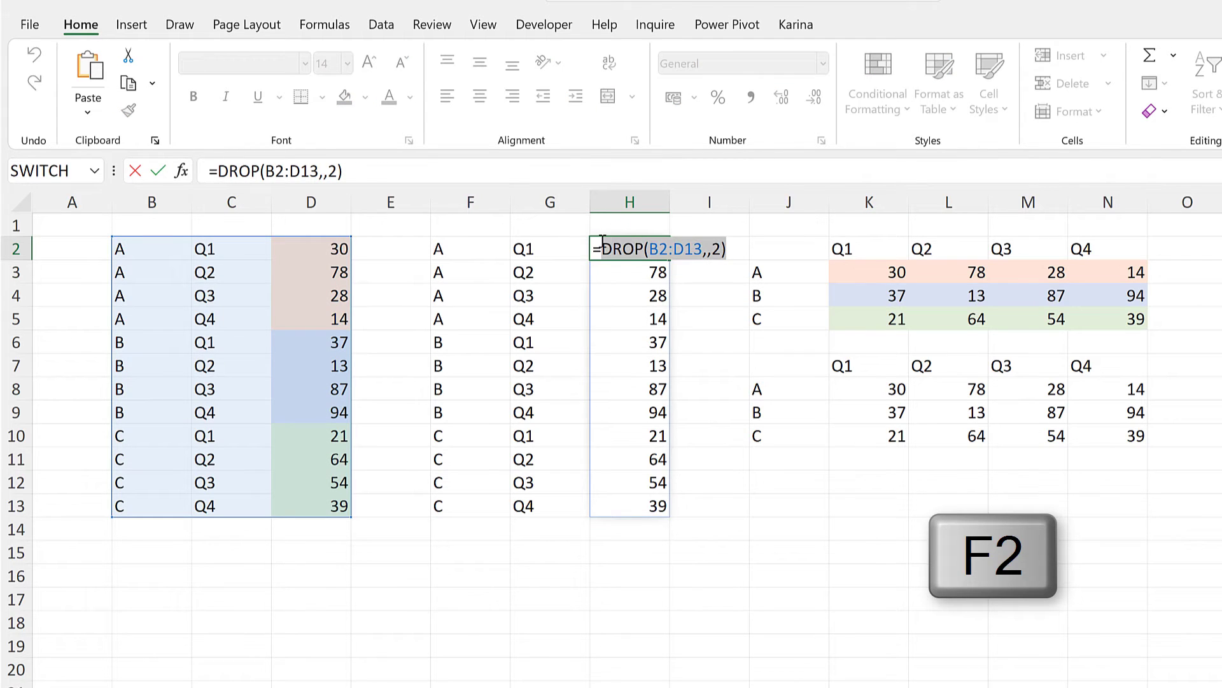
pyautogui.hotkey('ctrl', 'c')
pyautogui.press('Escape')
pyautogui.click(852, 274)
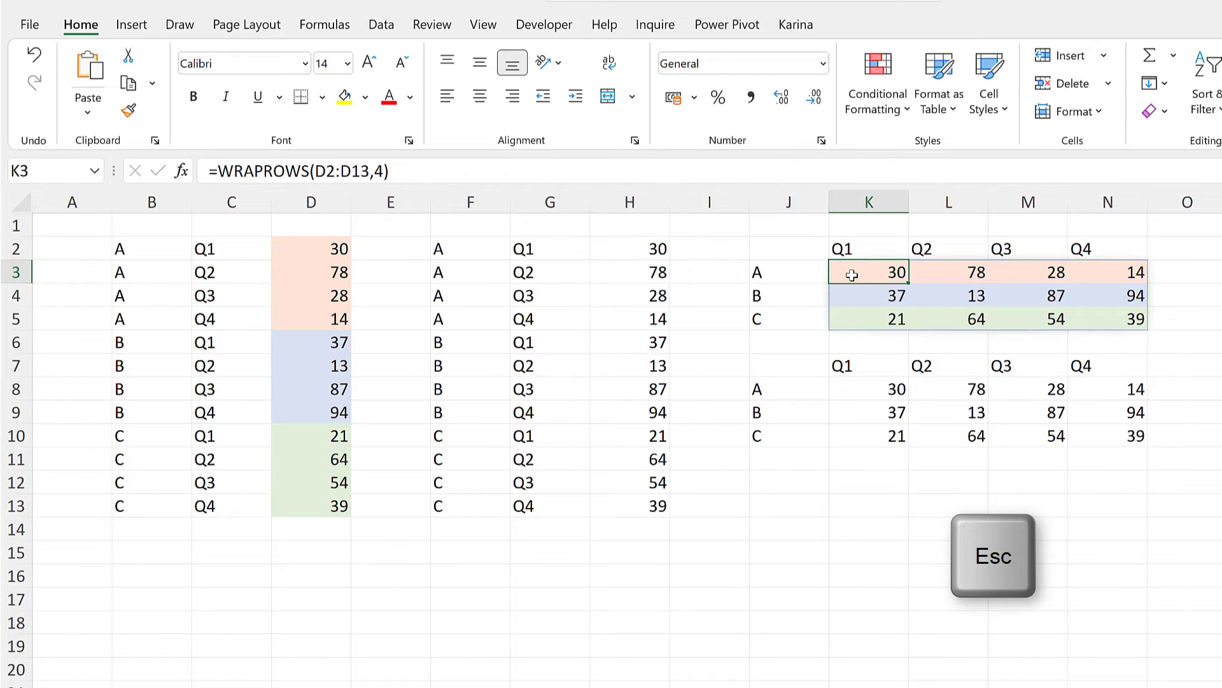
pyautogui.press('F2')
pyautogui.moveTo(992, 272); pyautogui.dragTo(937, 272)
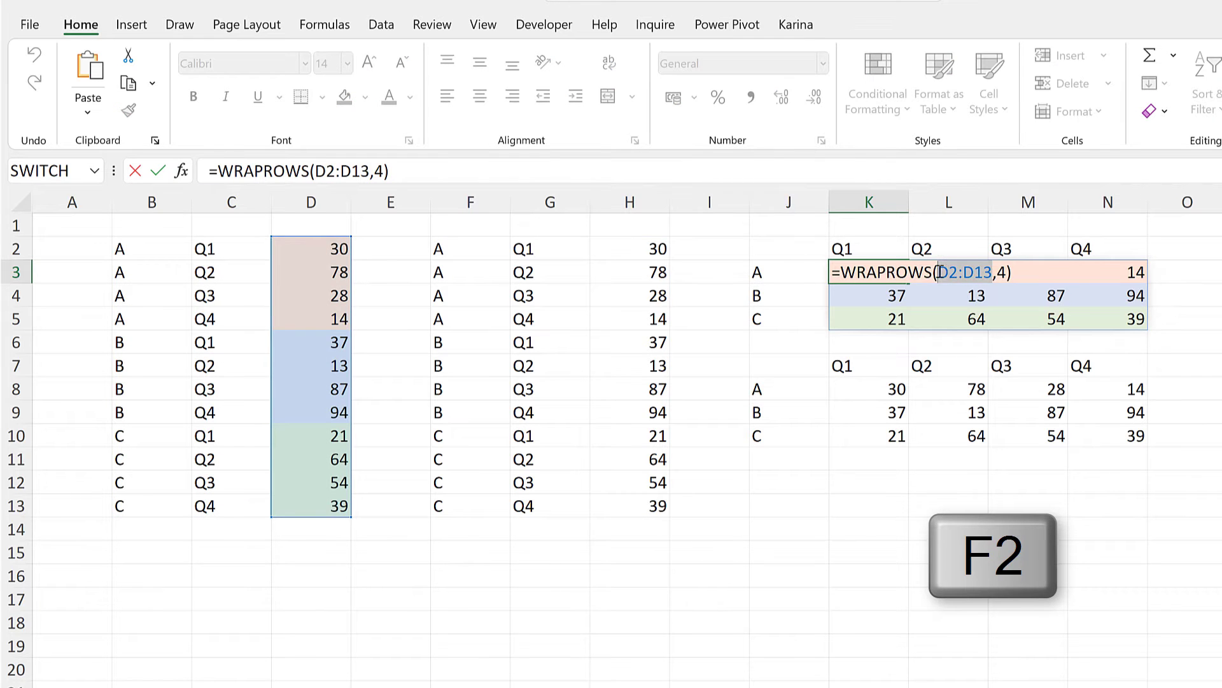
pyautogui.hotkey('ctrl', 'v')
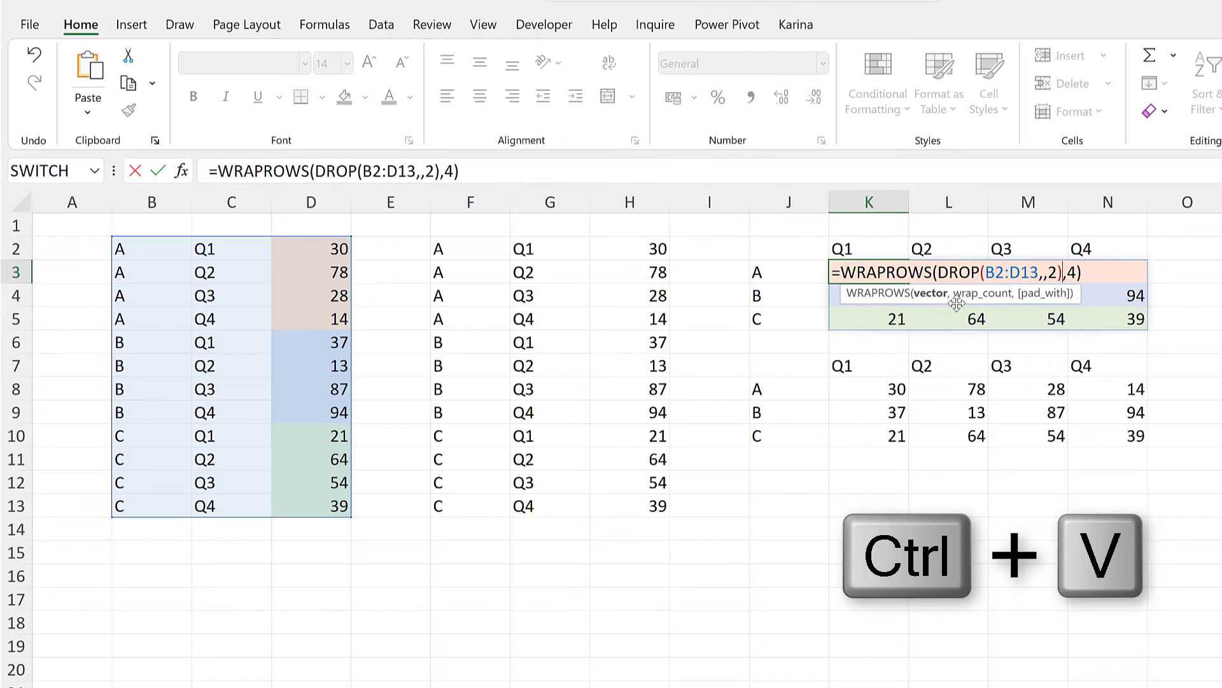
pyautogui.press('Return')
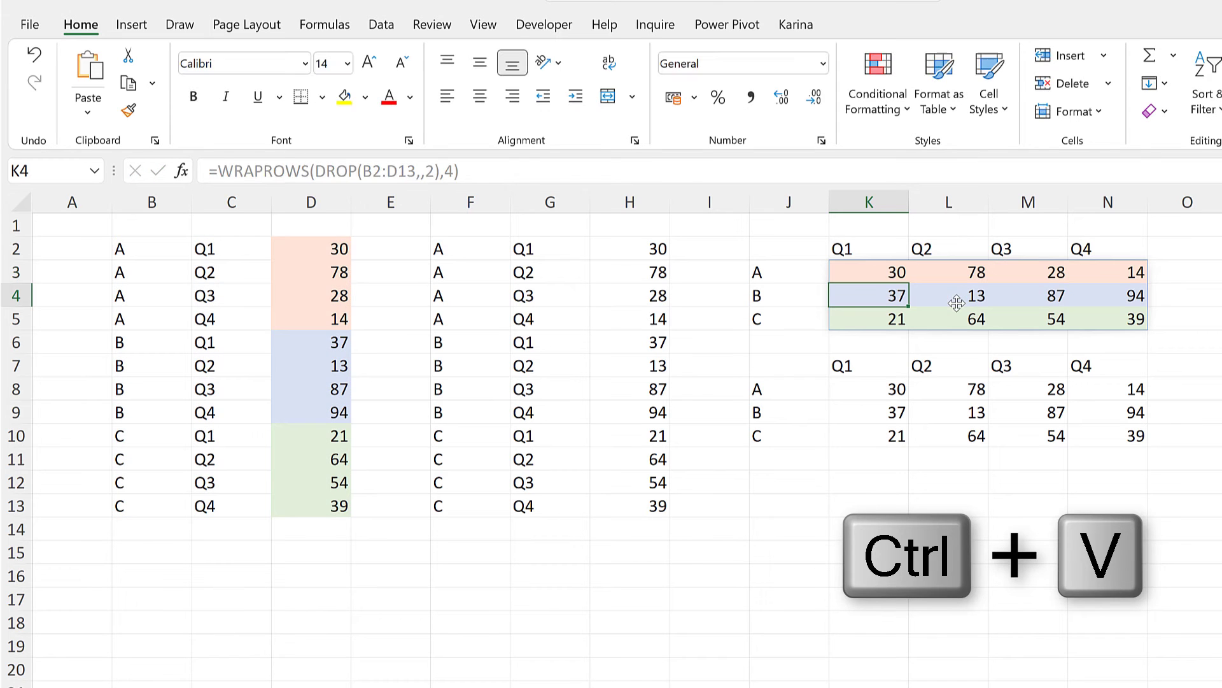
# Step: Replace J3# in cell J7's HSTACK formula with UNIQUE(TAKE(B2:D13,,1)) copied from cell J3
pyautogui.click(808, 250)
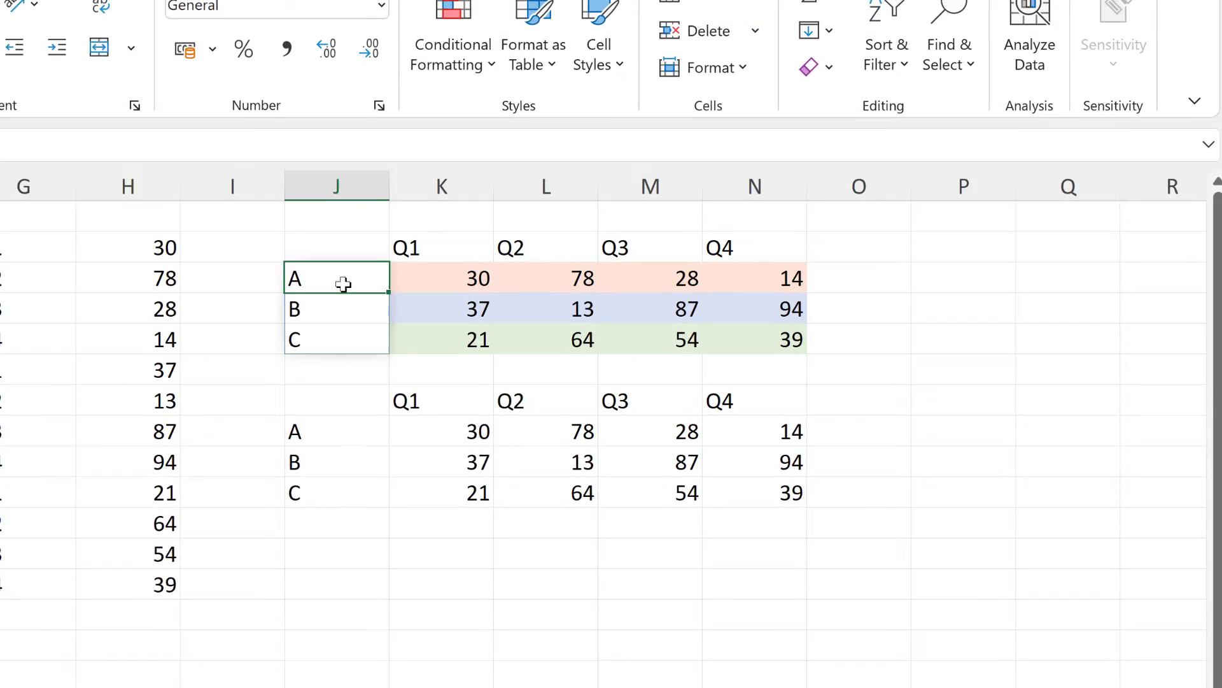
pyautogui.press('F2')
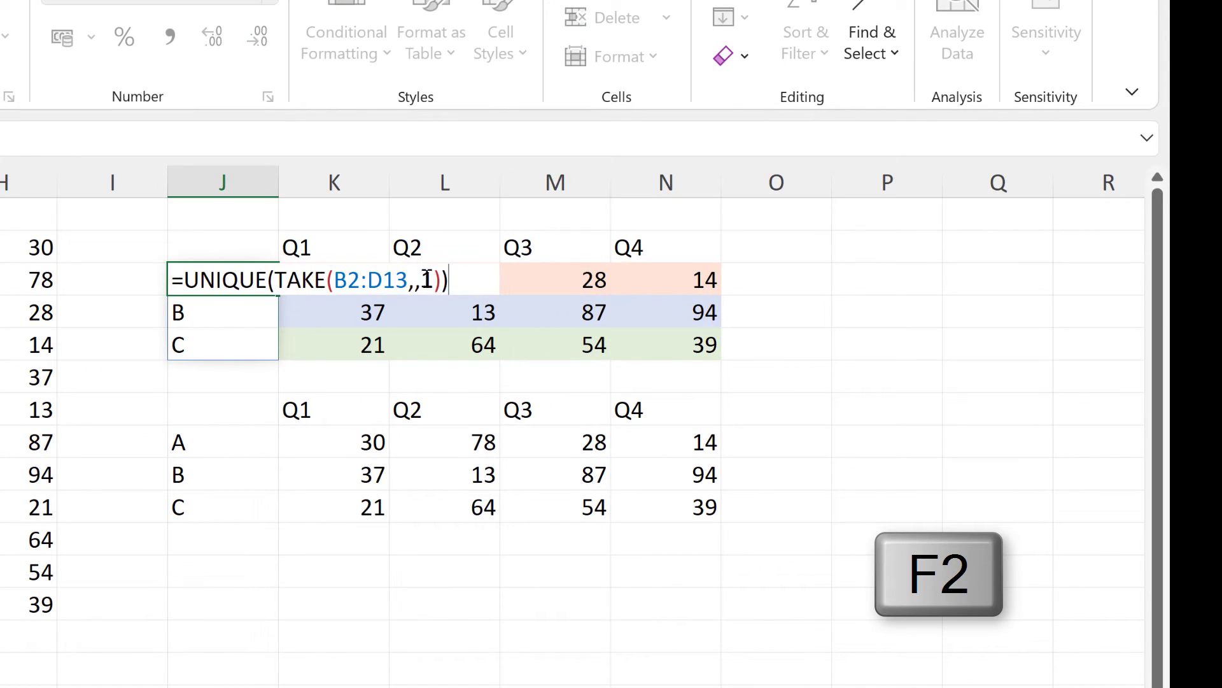
pyautogui.moveTo(449, 281); pyautogui.dragTo(185, 280)
pyautogui.hotkey('ctrl', 'c')
pyautogui.press('Escape')
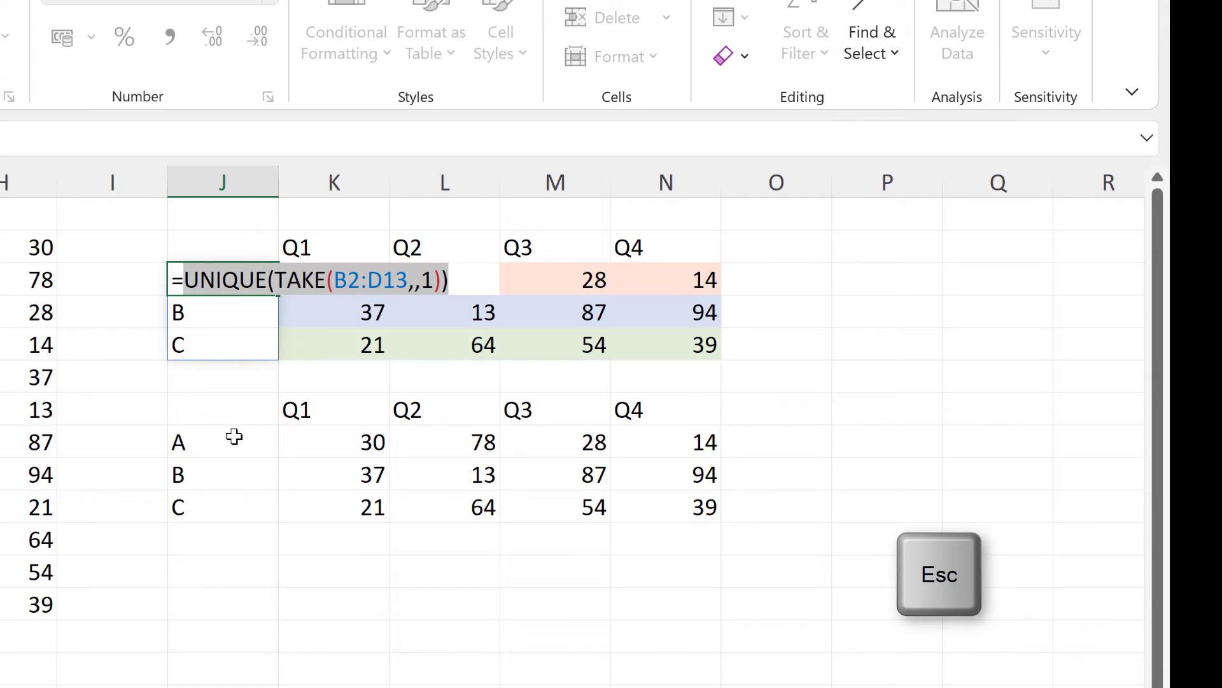
pyautogui.click(218, 445)
pyautogui.click(216, 415)
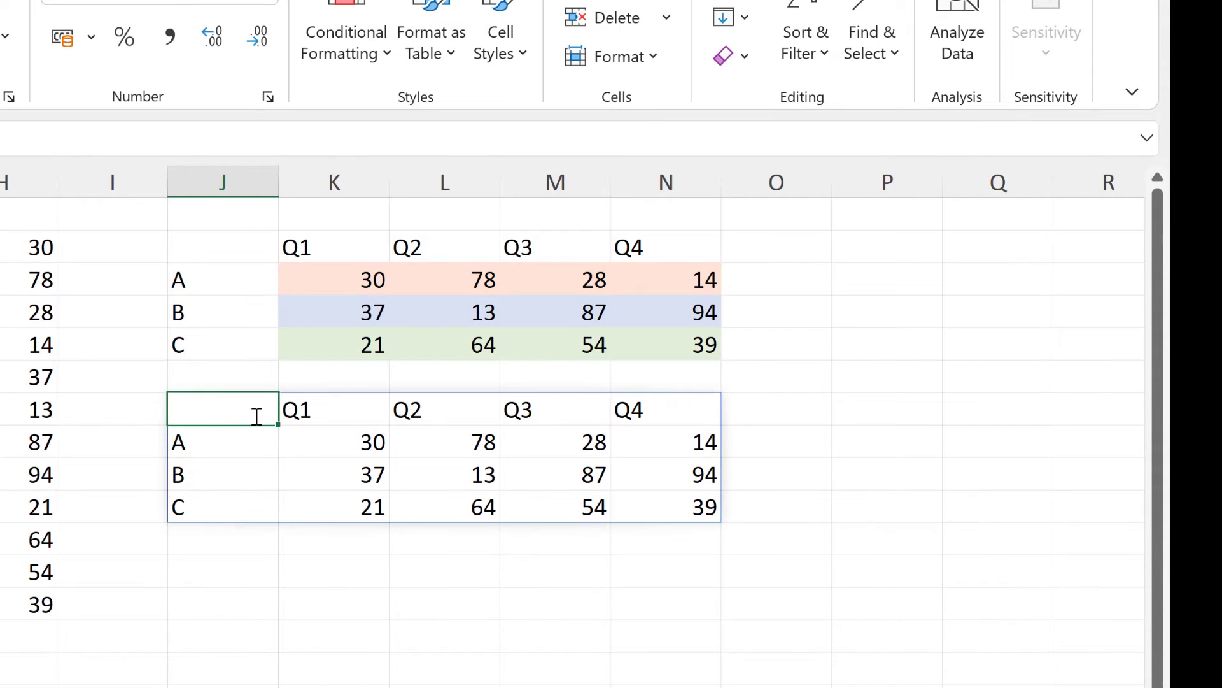
pyautogui.press('F2')
pyautogui.moveTo(415, 410); pyautogui.dragTo(383, 411)
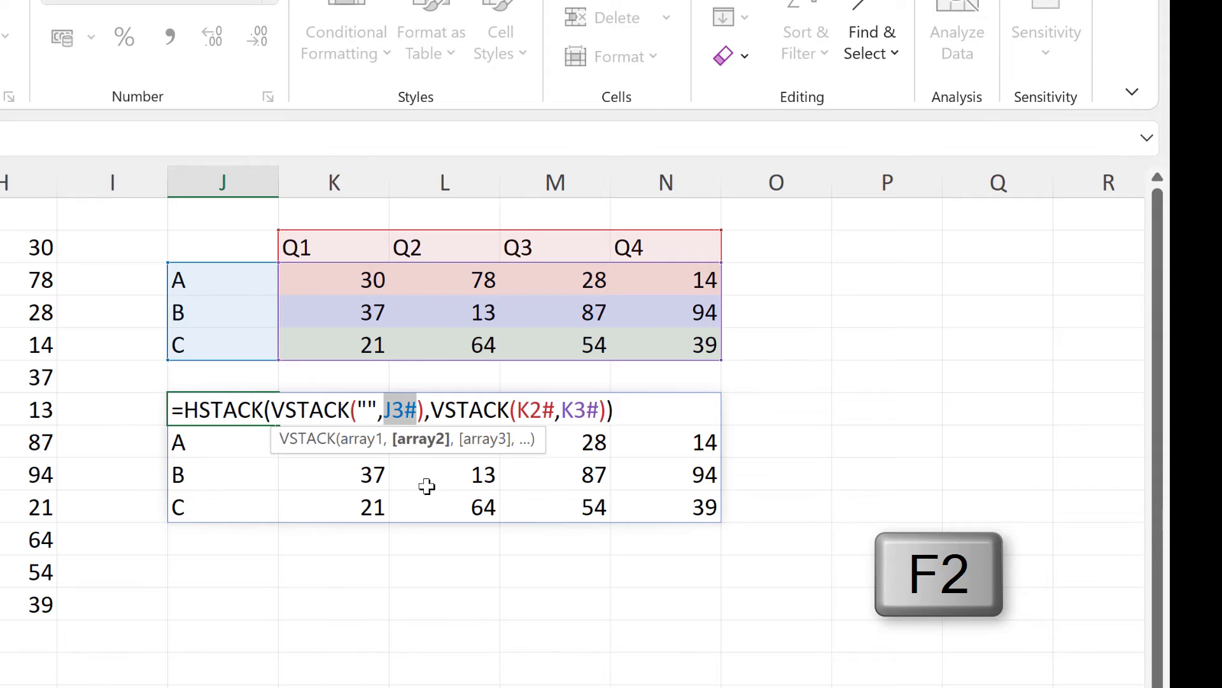
pyautogui.hotkey('ctrl', 'v')
pyautogui.press('Return')
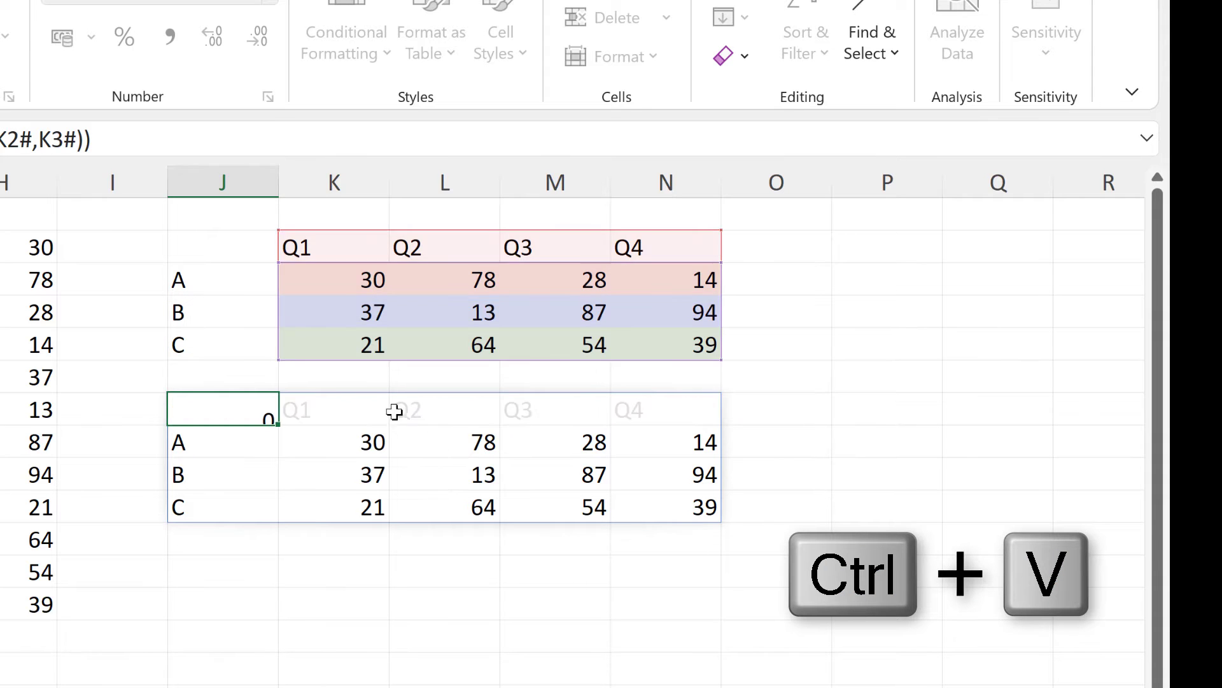
# Step: Replace K2# in cell J7's second VSTACK with TRANSPOSE(UNIQUE(CHOOSECOLS(B2:D13,2))) copied from cell K2
pyautogui.click(342, 243)
pyautogui.press('F2')
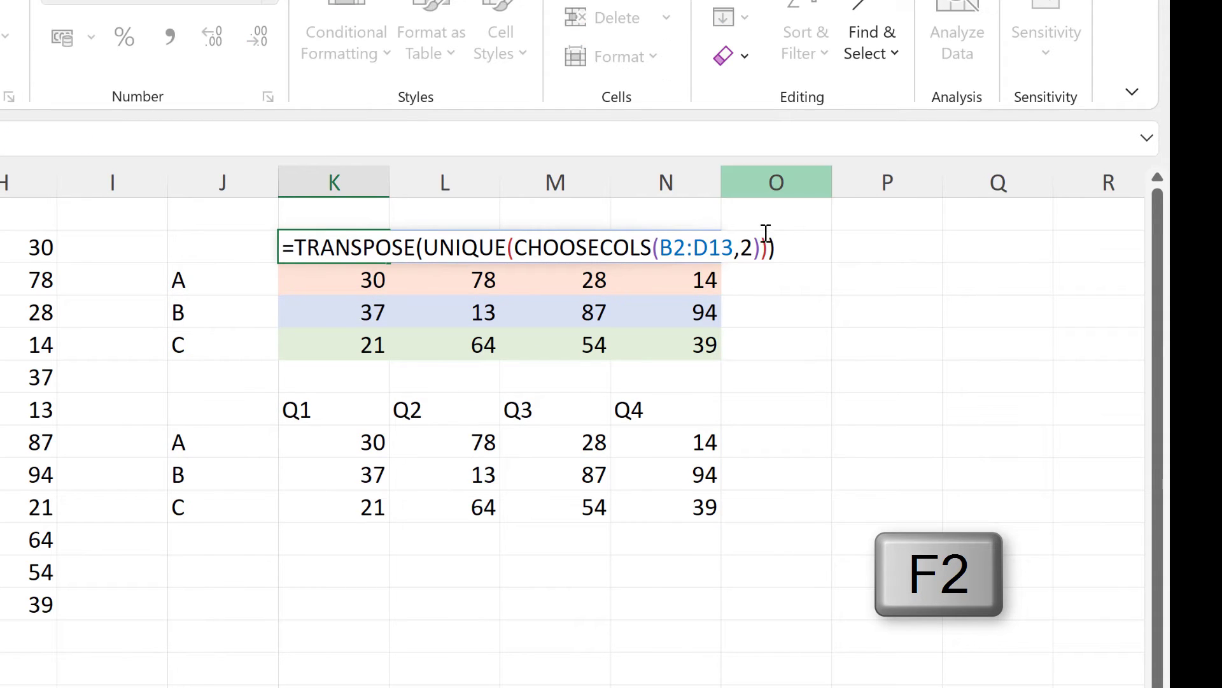
pyautogui.moveTo(777, 247); pyautogui.dragTo(296, 234)
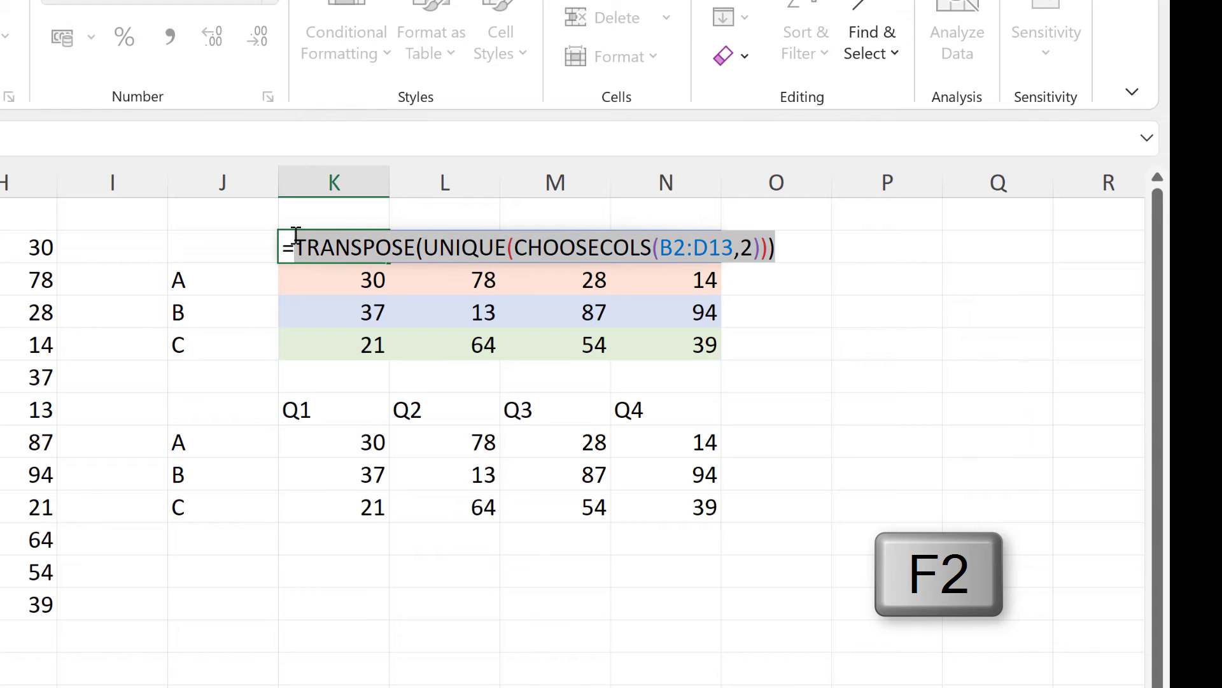
pyautogui.hotkey('ctrl', 'c')
pyautogui.press('Escape')
pyautogui.click(252, 406)
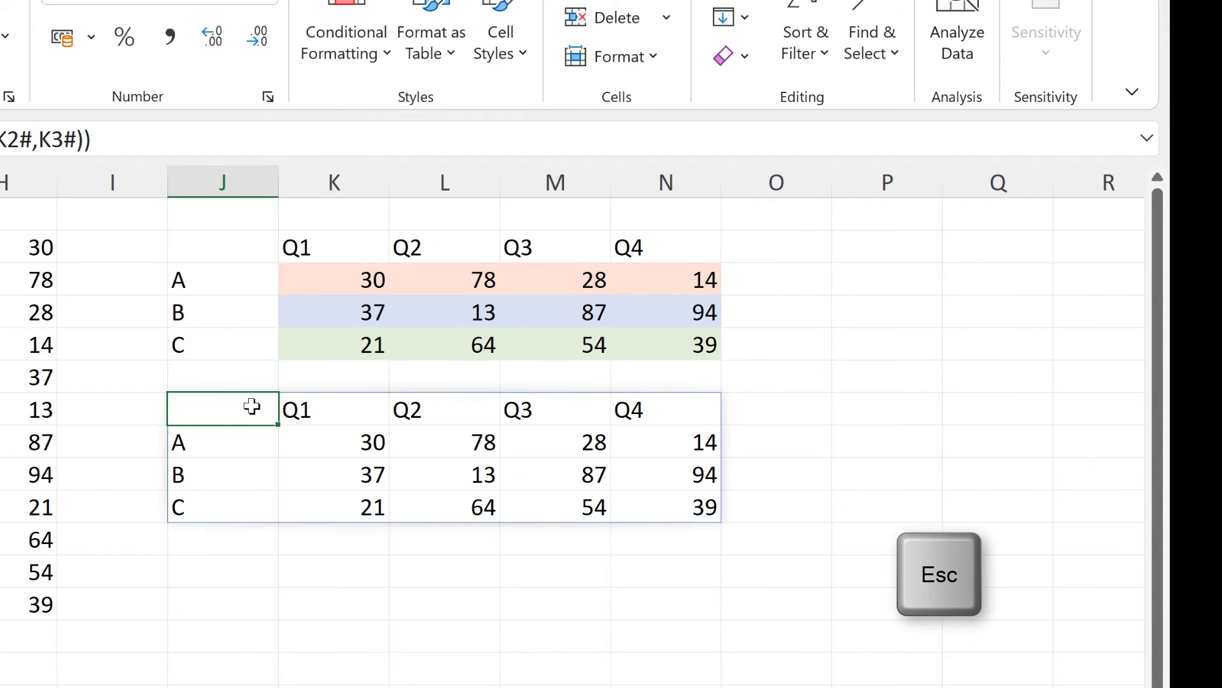
pyautogui.press('F2')
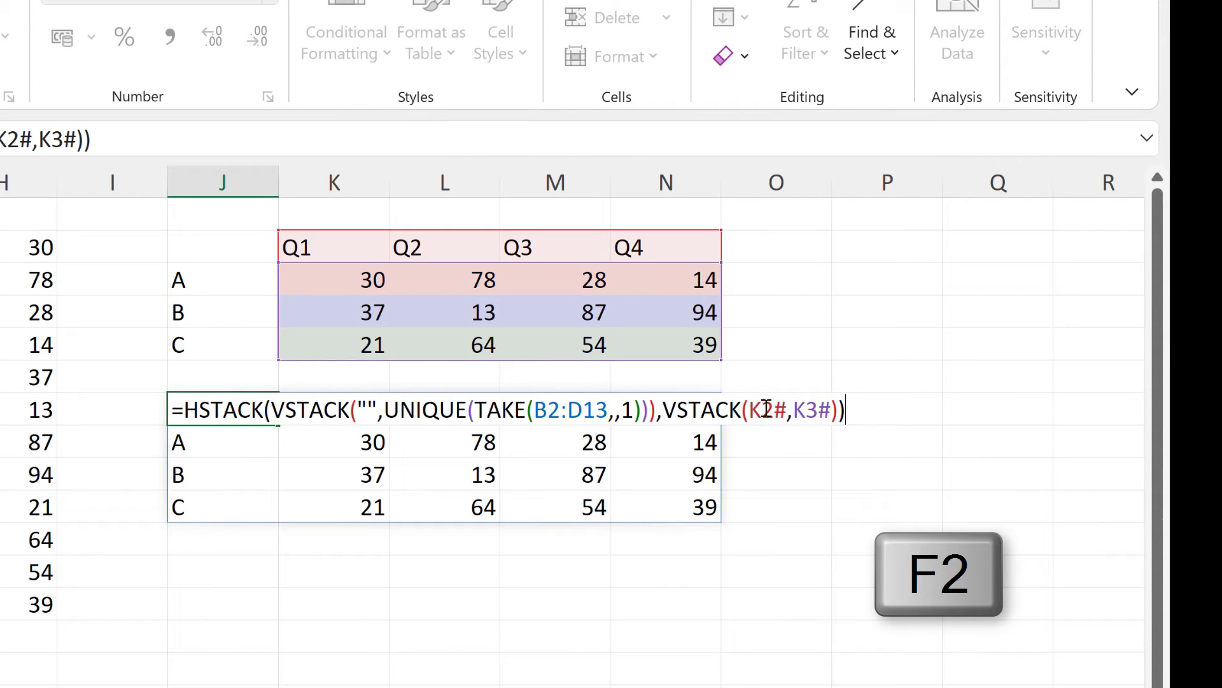
pyautogui.doubleClick(767, 410)
pyautogui.hotkey('ctrl', 'v')
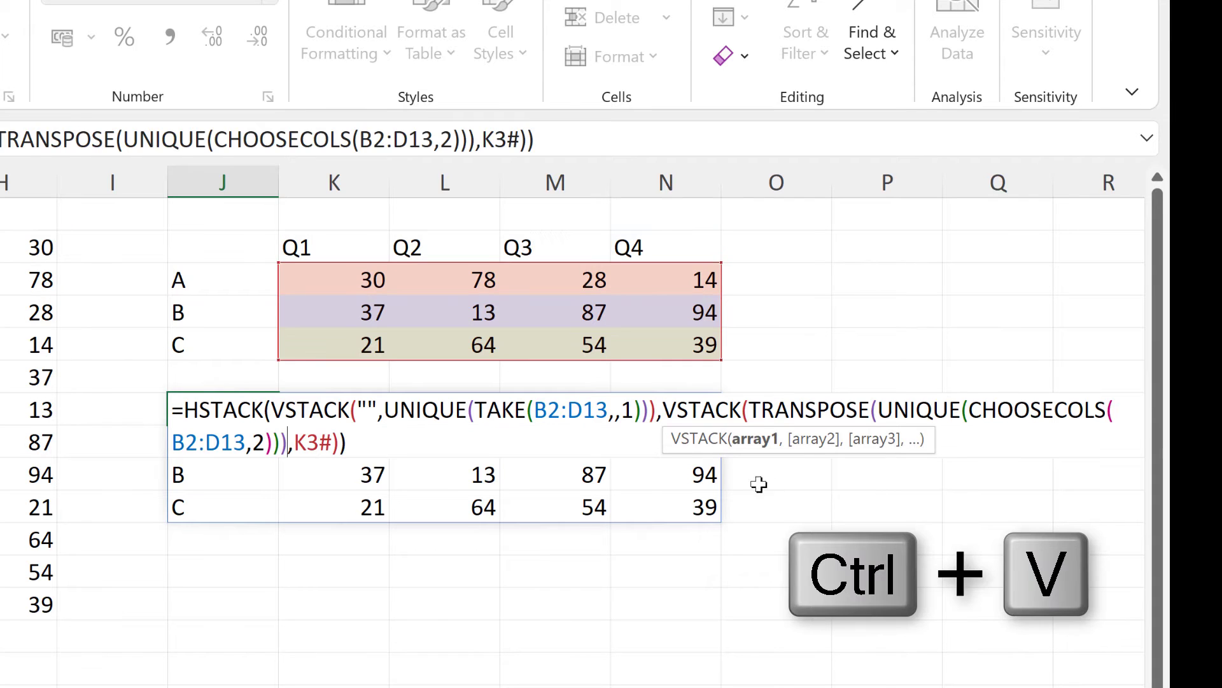
pyautogui.press('Return')
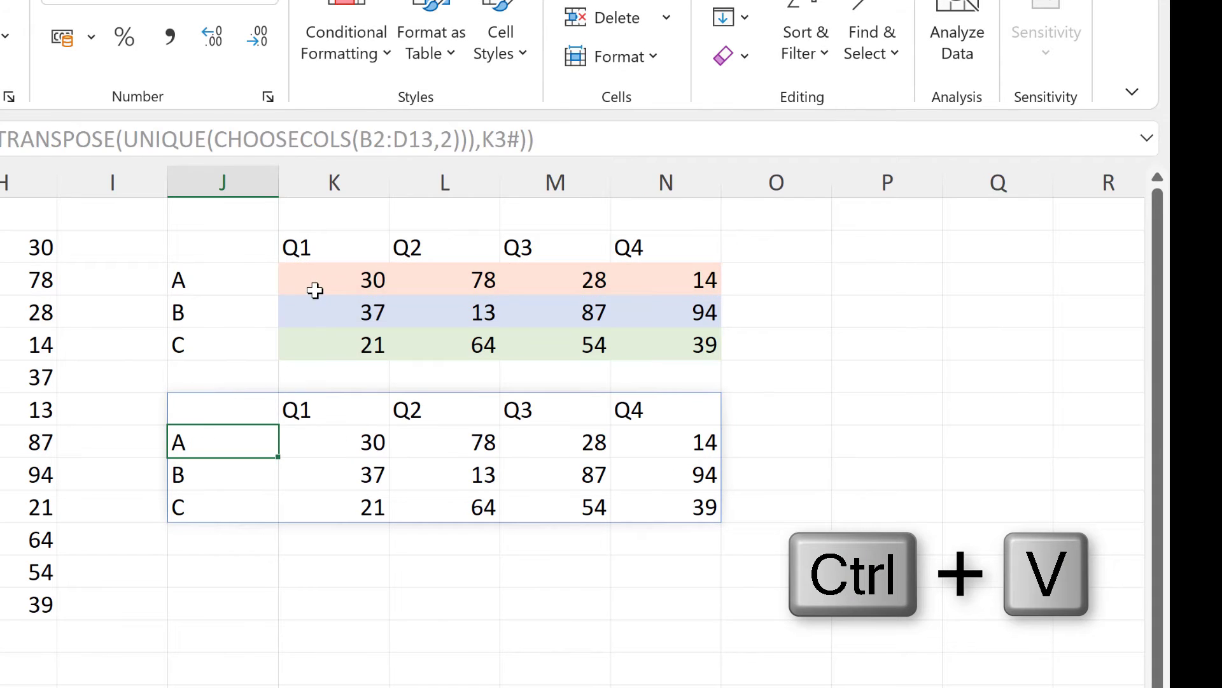
# Step: Replace K3# in cell J7's second VSTACK with WRAPROWS(DROP(B2:D13,,2),4) copied from cell K3
pyautogui.click(318, 289)
pyautogui.press('F2')
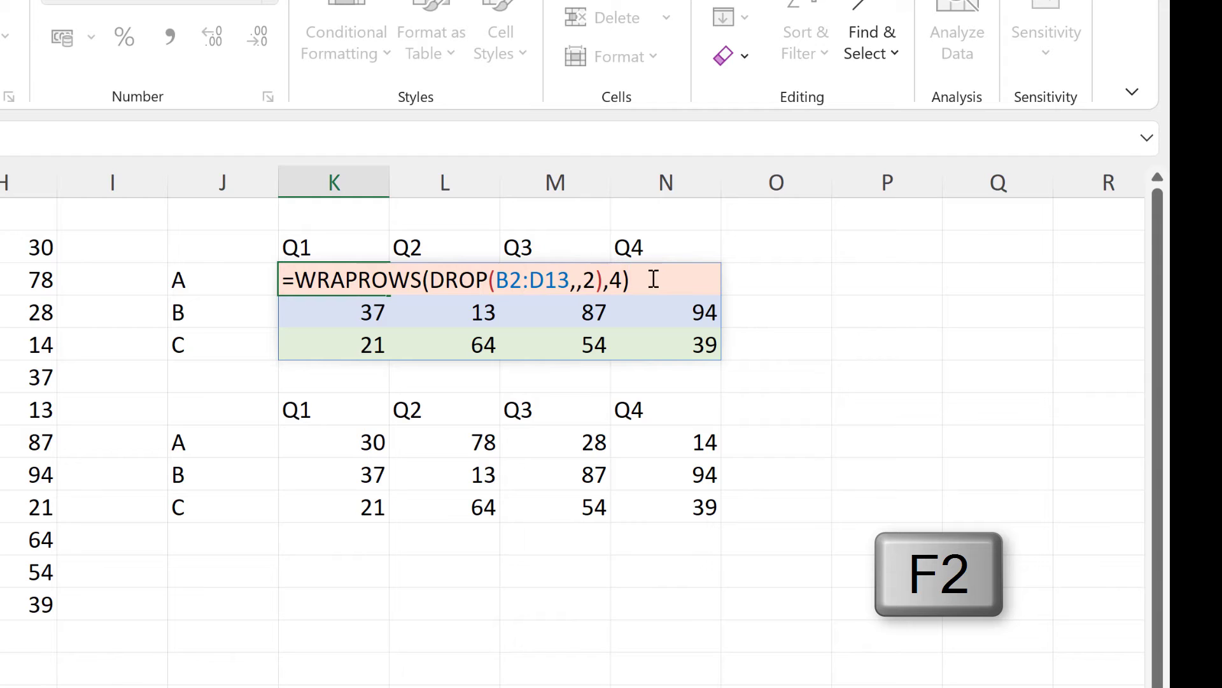
pyautogui.moveTo(653, 279); pyautogui.dragTo(298, 270)
pyautogui.hotkey('ctrl', 'c')
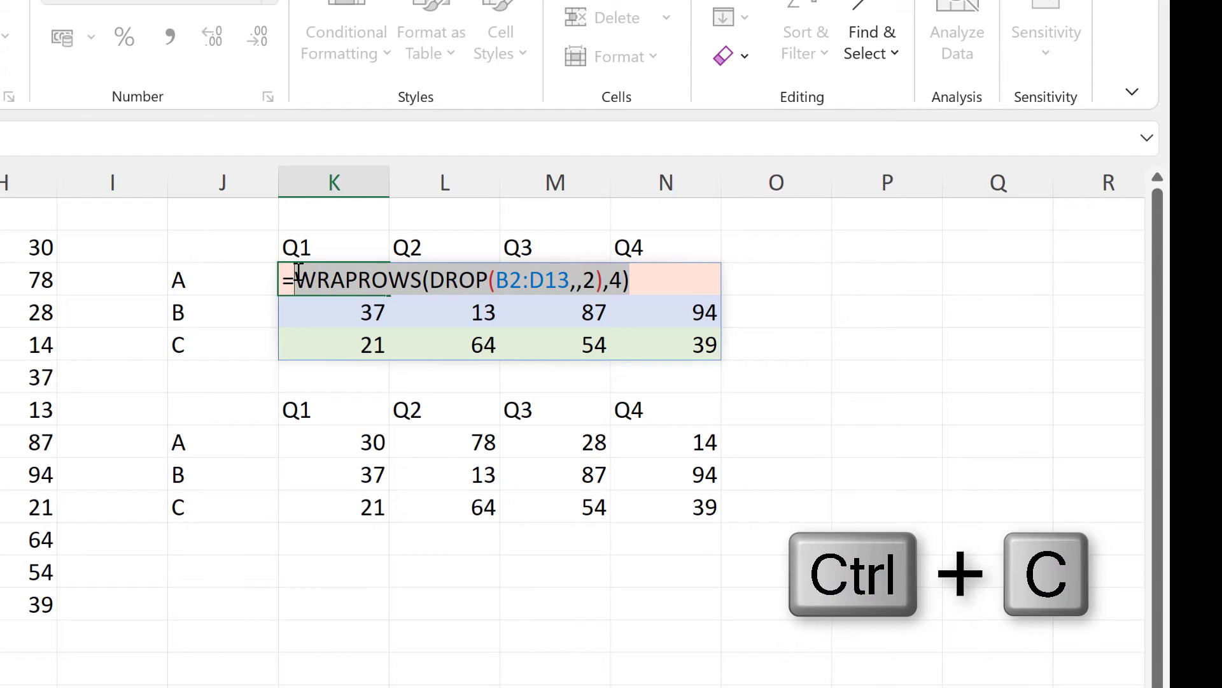
pyautogui.press('Escape')
pyautogui.click(245, 405)
pyautogui.press('F2')
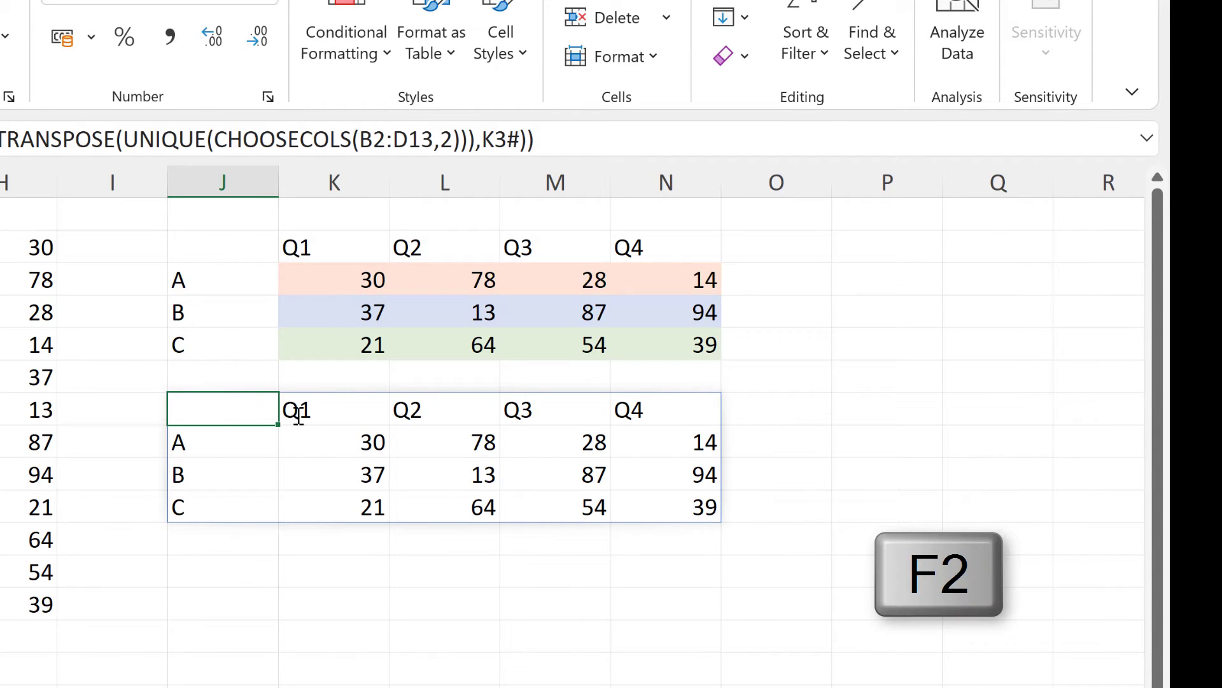
pyautogui.moveTo(333, 439); pyautogui.dragTo(297, 443)
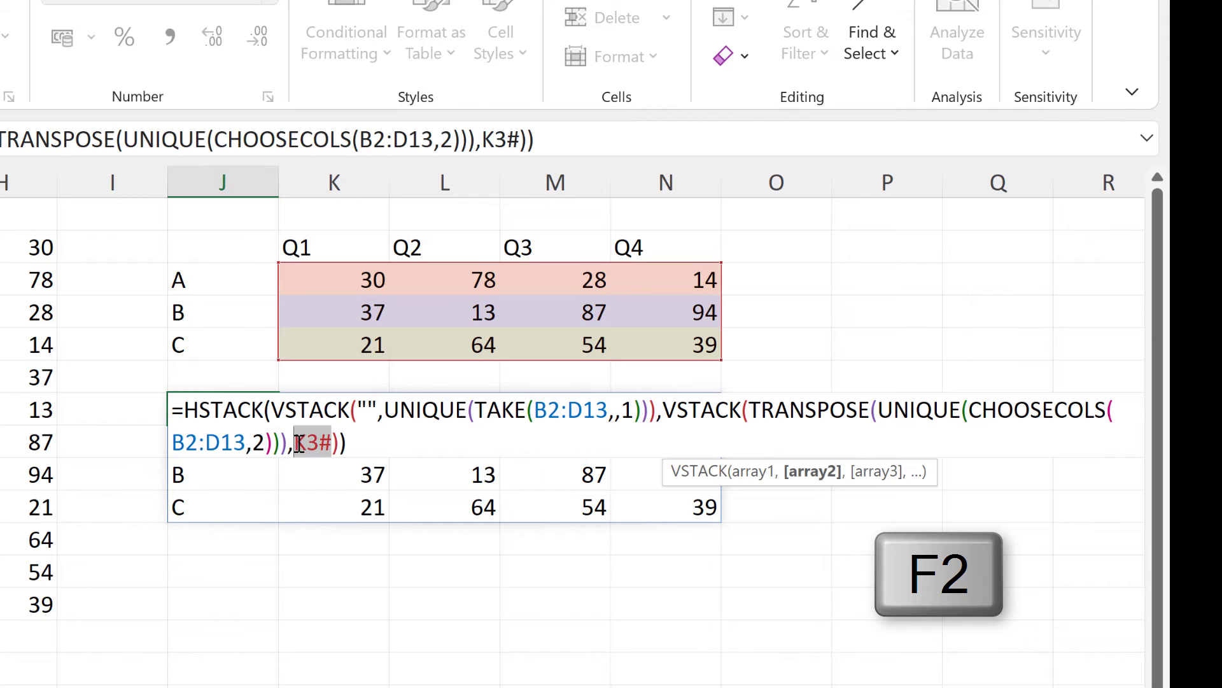
pyautogui.hotkey('ctrl', 'v')
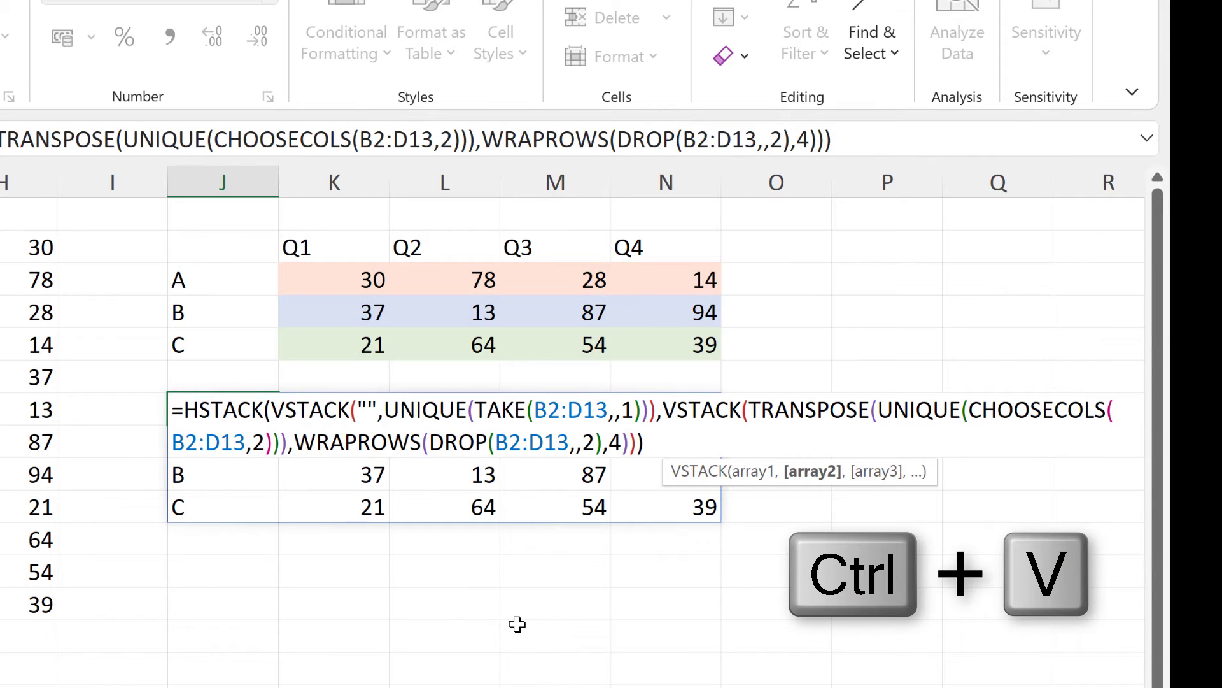
pyautogui.press('Return')
pyautogui.click(319, 586)
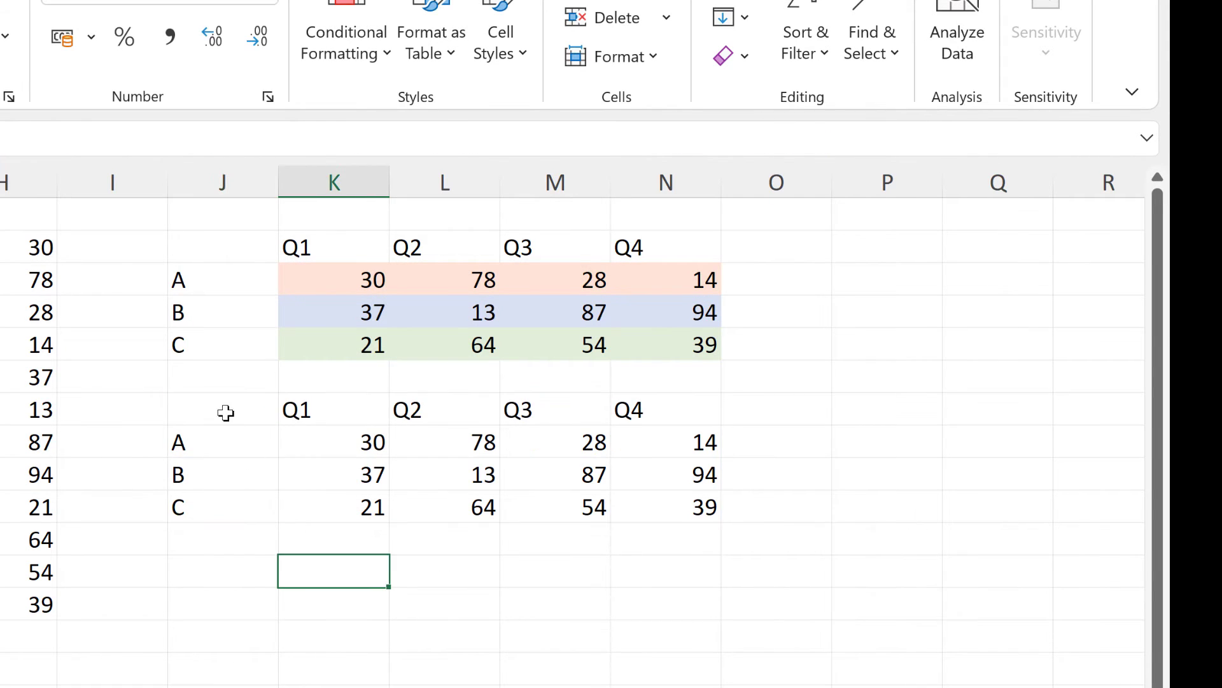
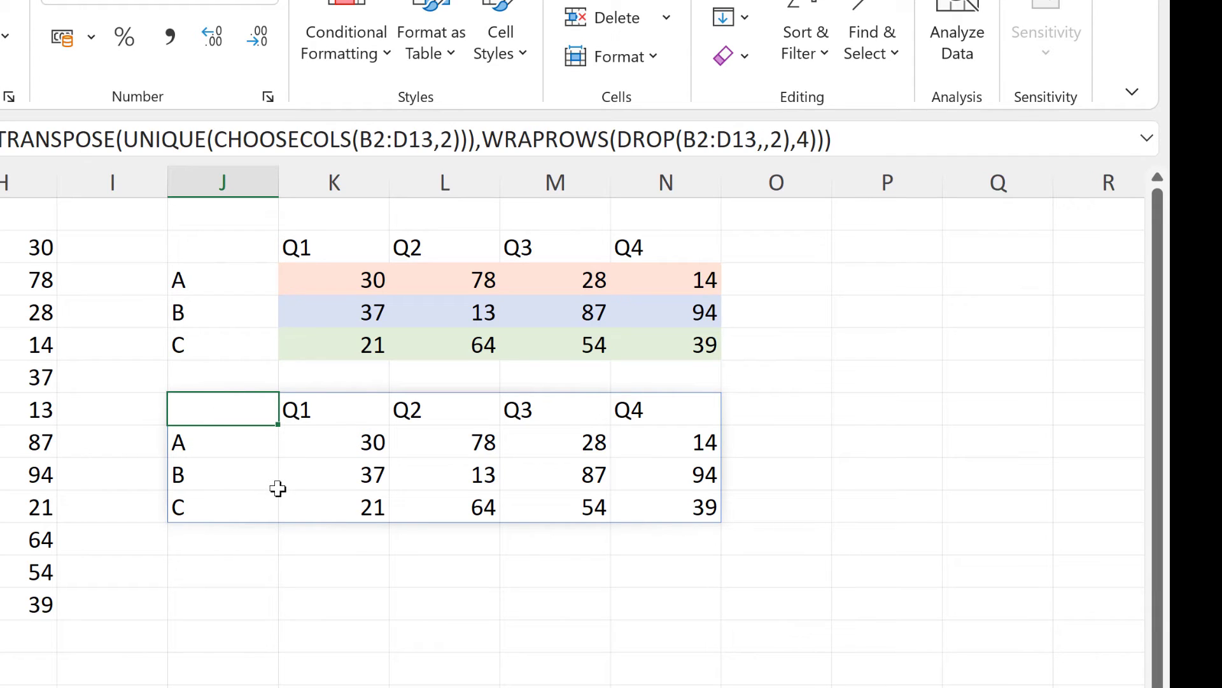
pyautogui.doubleClick(803, 140)
pyautogui.click(812, 138)
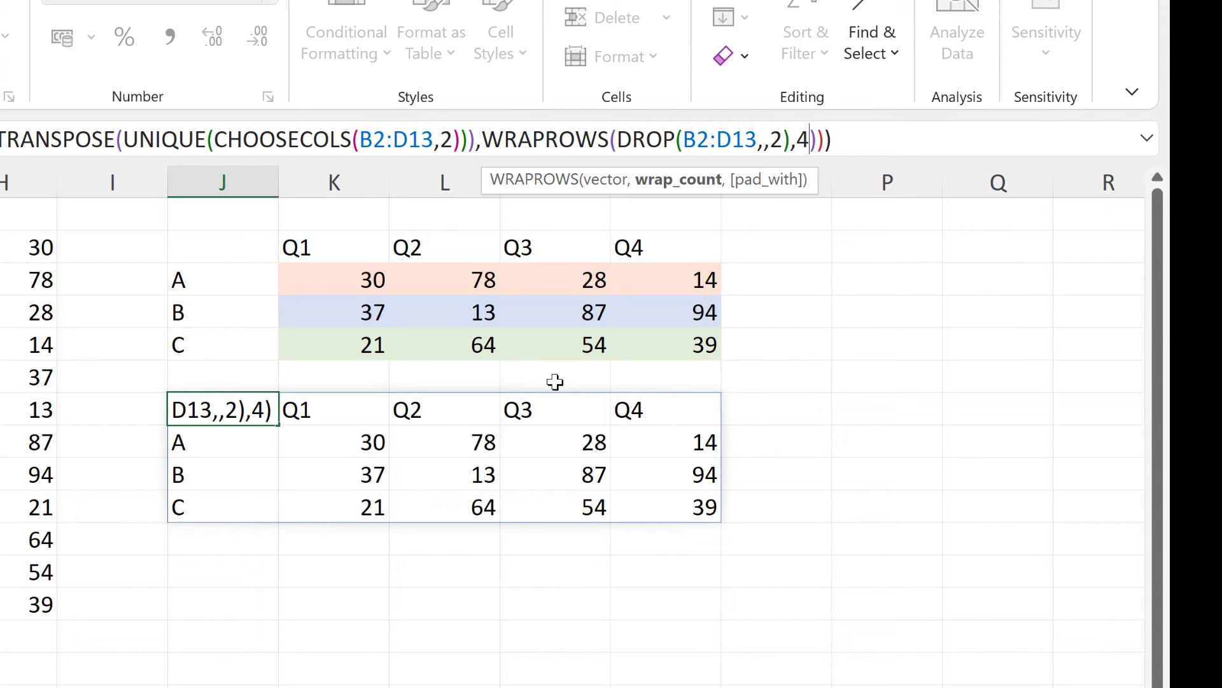
pyautogui.press('Return')
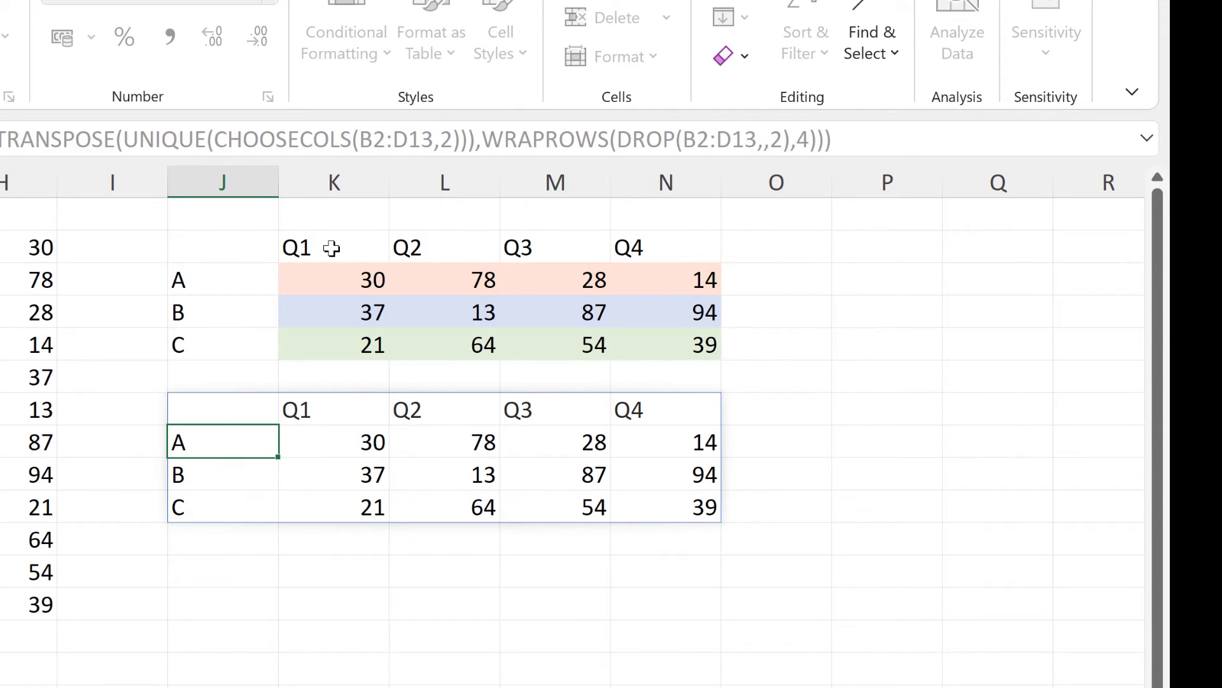
# Step: Copy the UNIQUE(CHOOSECOLS(B2:D13,2)) part of cell K2's TRANSPOSE formula without changing that formula
pyautogui.moveTo(333, 247); pyautogui.dragTo(690, 247)
pyautogui.click(341, 251)
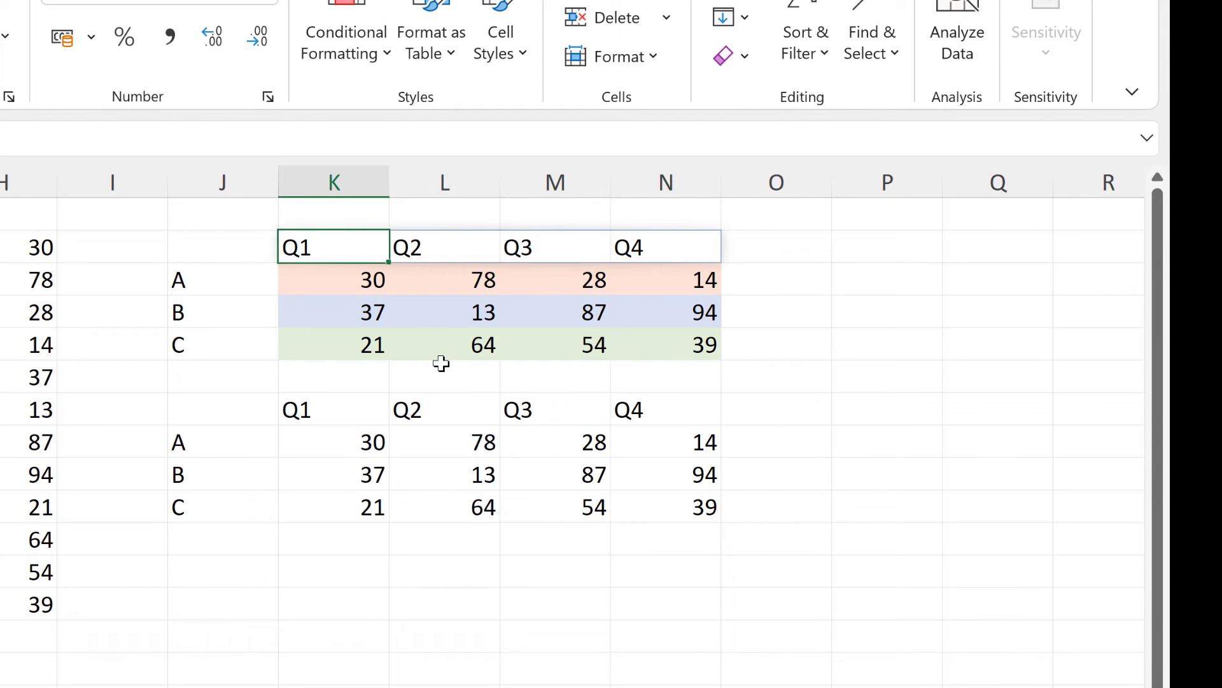
pyautogui.press('F2')
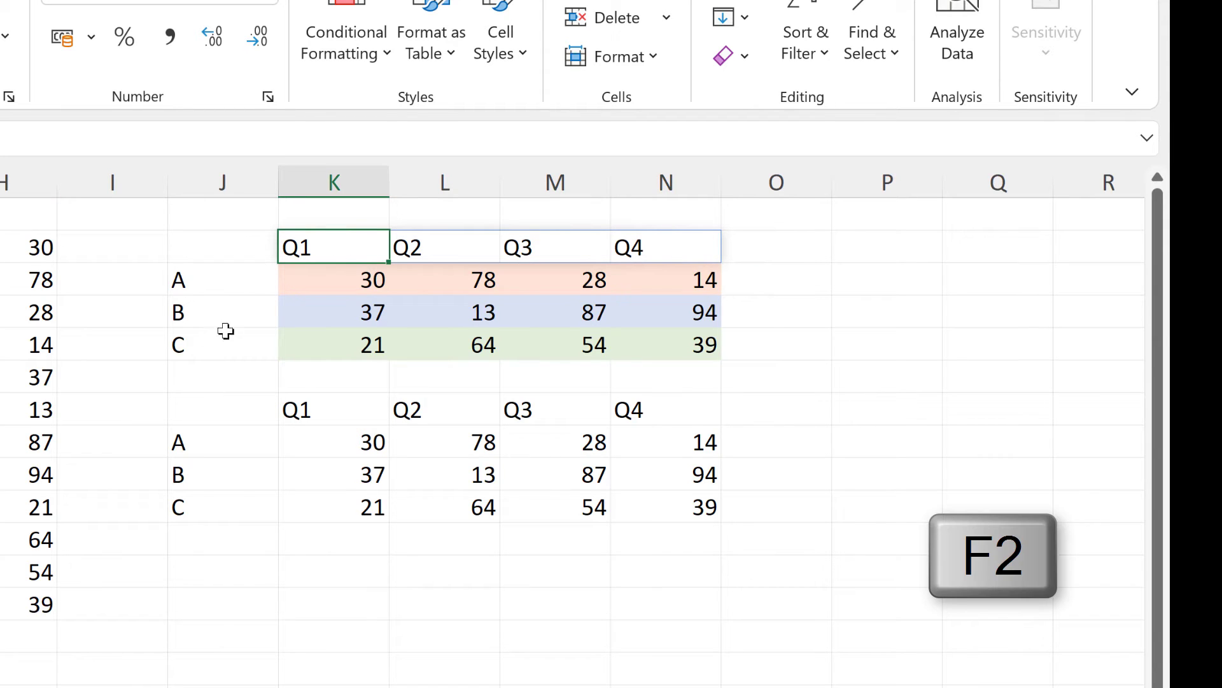
pyautogui.moveTo(430, 245); pyautogui.dragTo(767, 252)
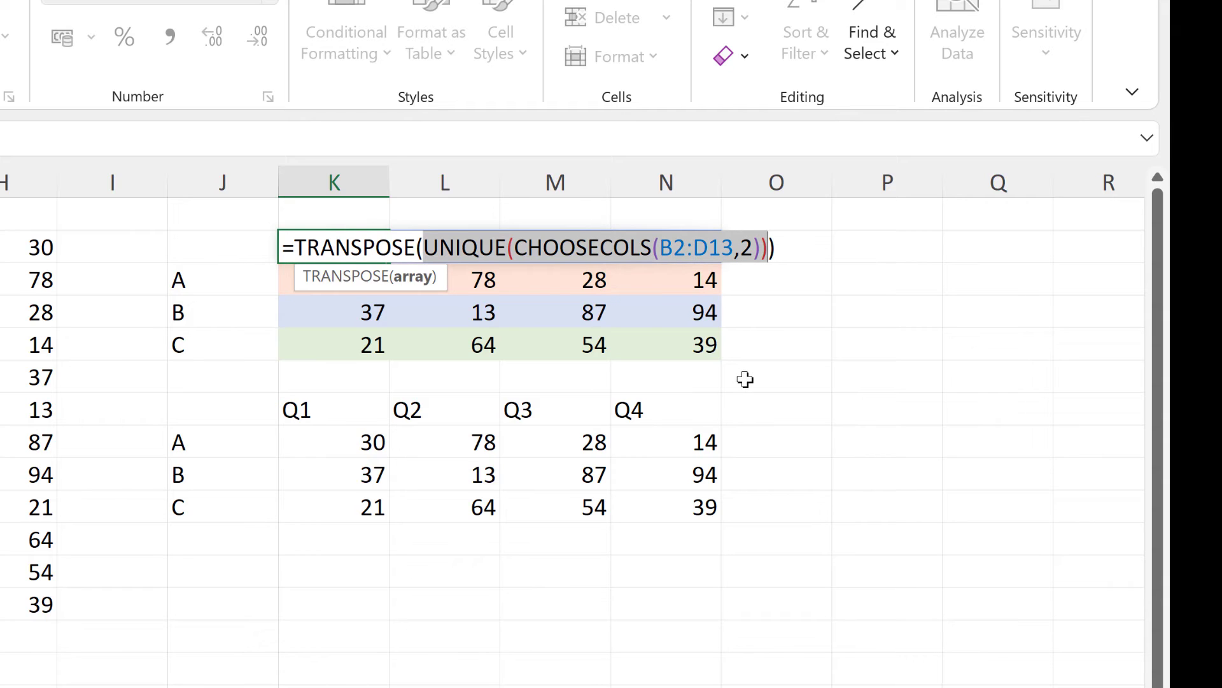
pyautogui.hotkey('ctrl', 'c')
pyautogui.press('Escape')
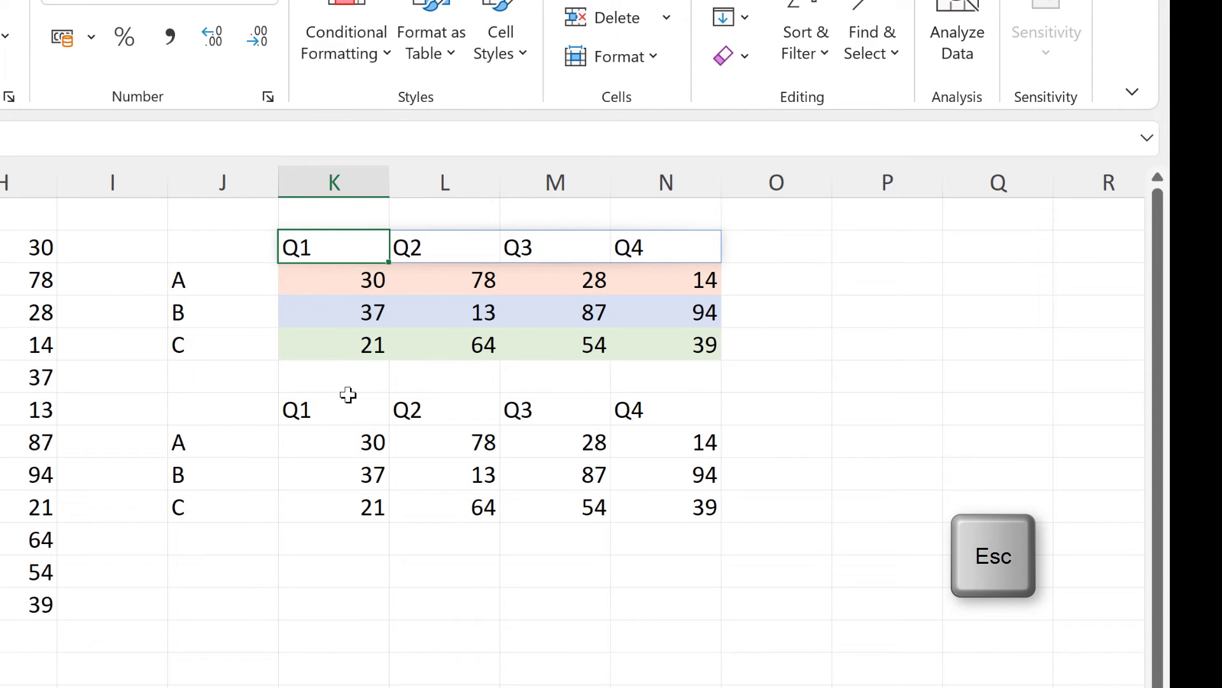
# Step: Replace the WRAPROWS wrap count in cell J7's formula with COUNTA(UNIQUE(CHOOSECOLS(B2:D13,2))), using the copied UNIQUE expression
pyautogui.click(214, 416)
pyautogui.click(805, 138)
pyautogui.doubleClick(802, 138)
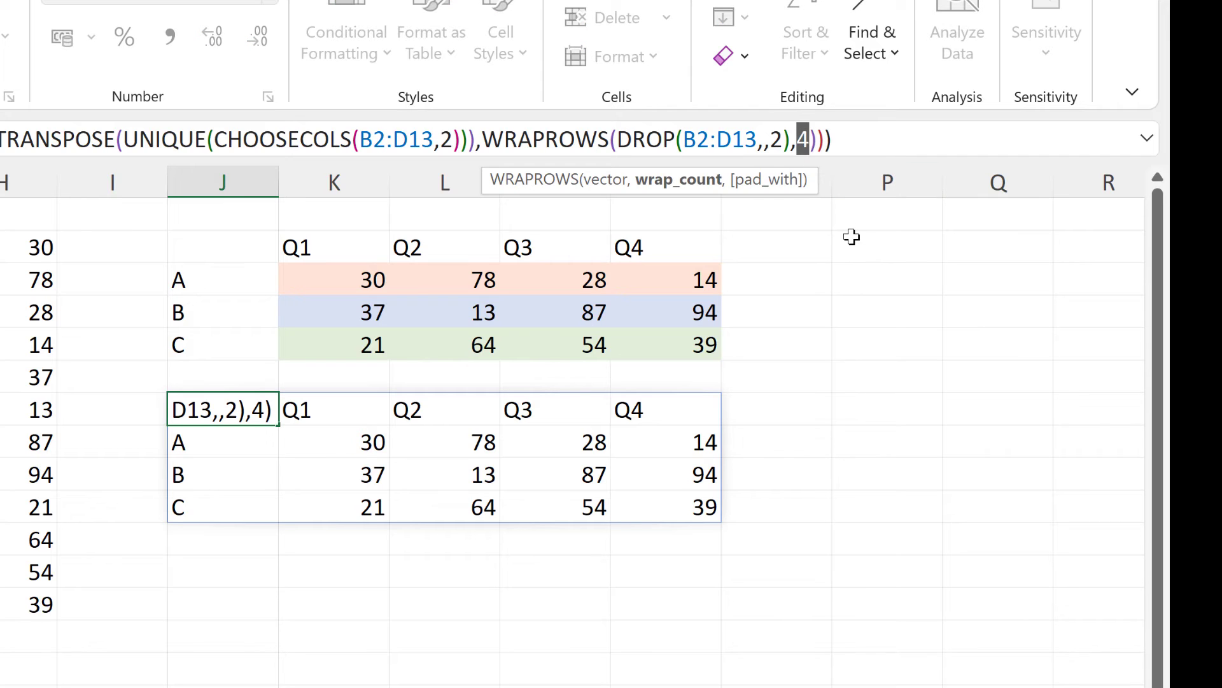
pyautogui.press('BackSpace')
pyautogui.write('counta')
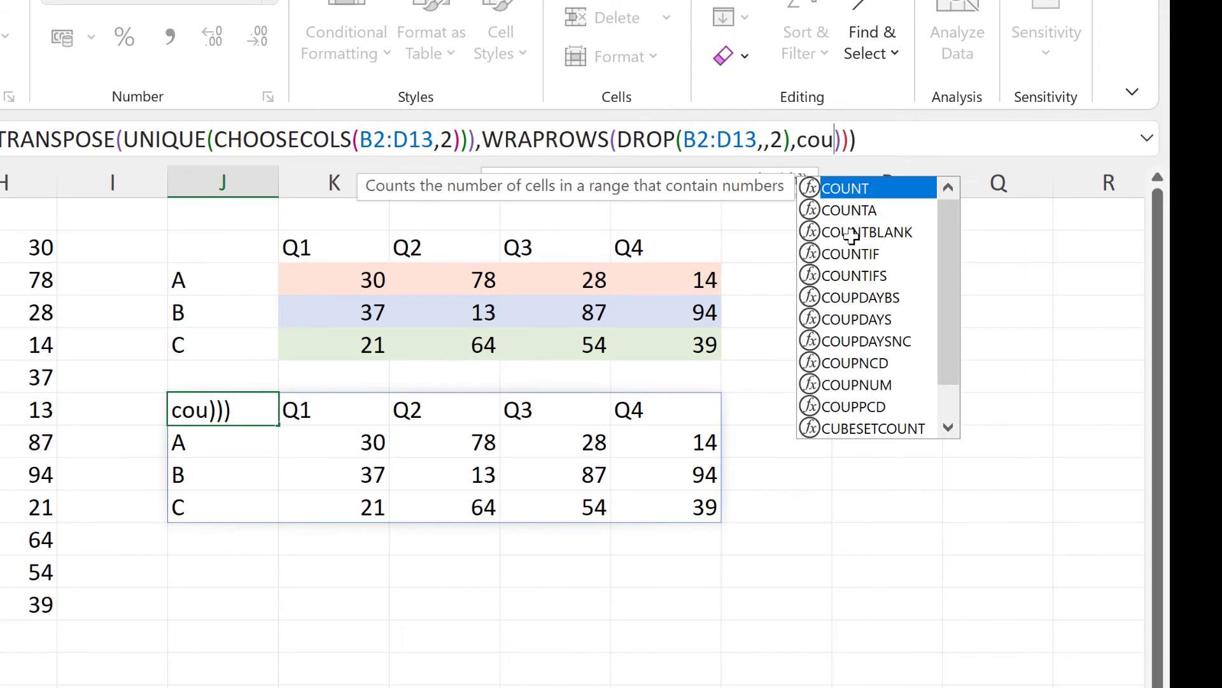
pyautogui.press('Tab')
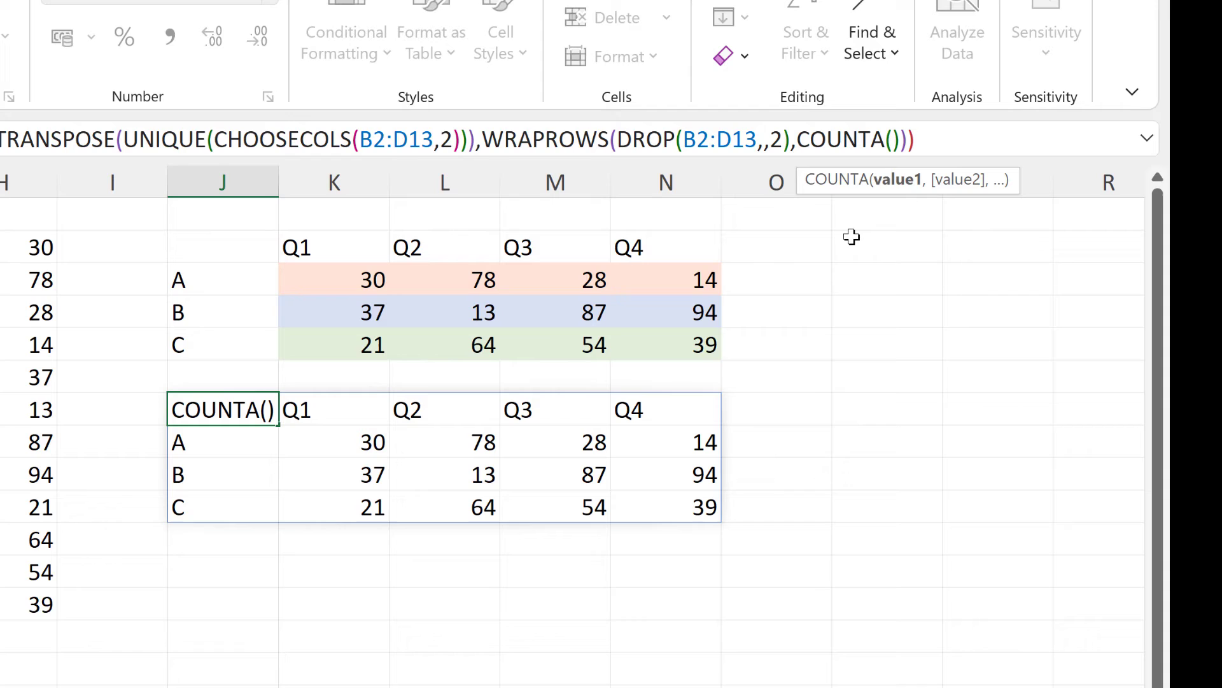
pyautogui.write(')')
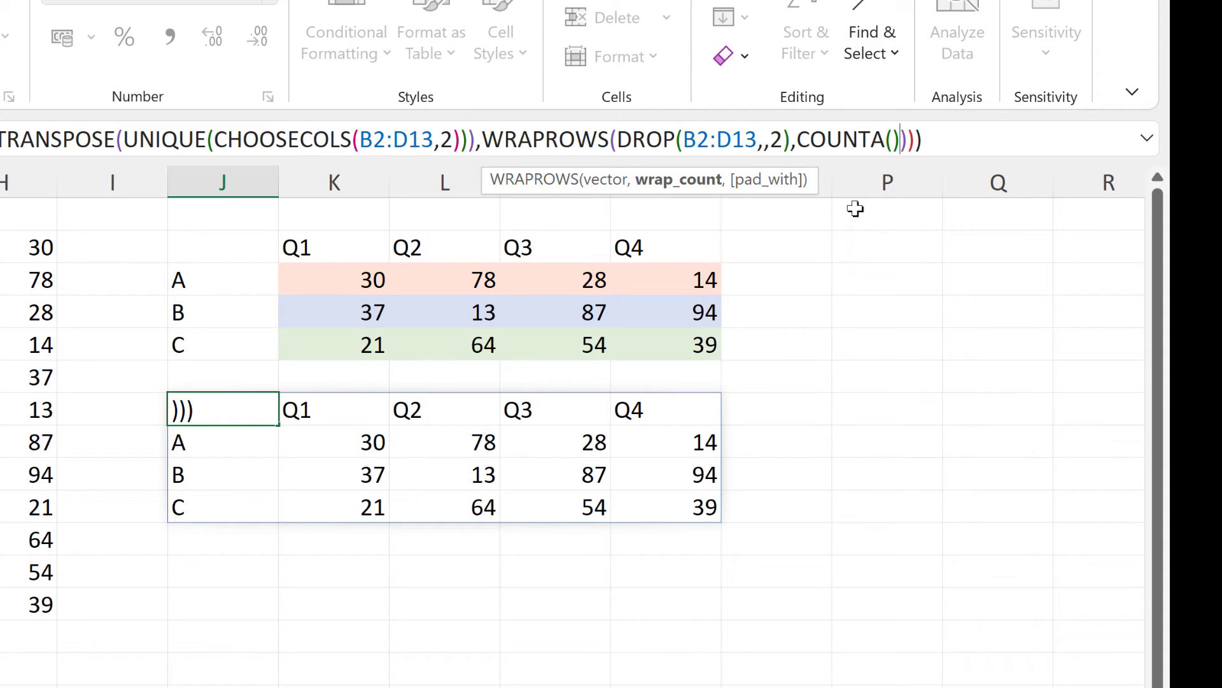
pyautogui.click(893, 140)
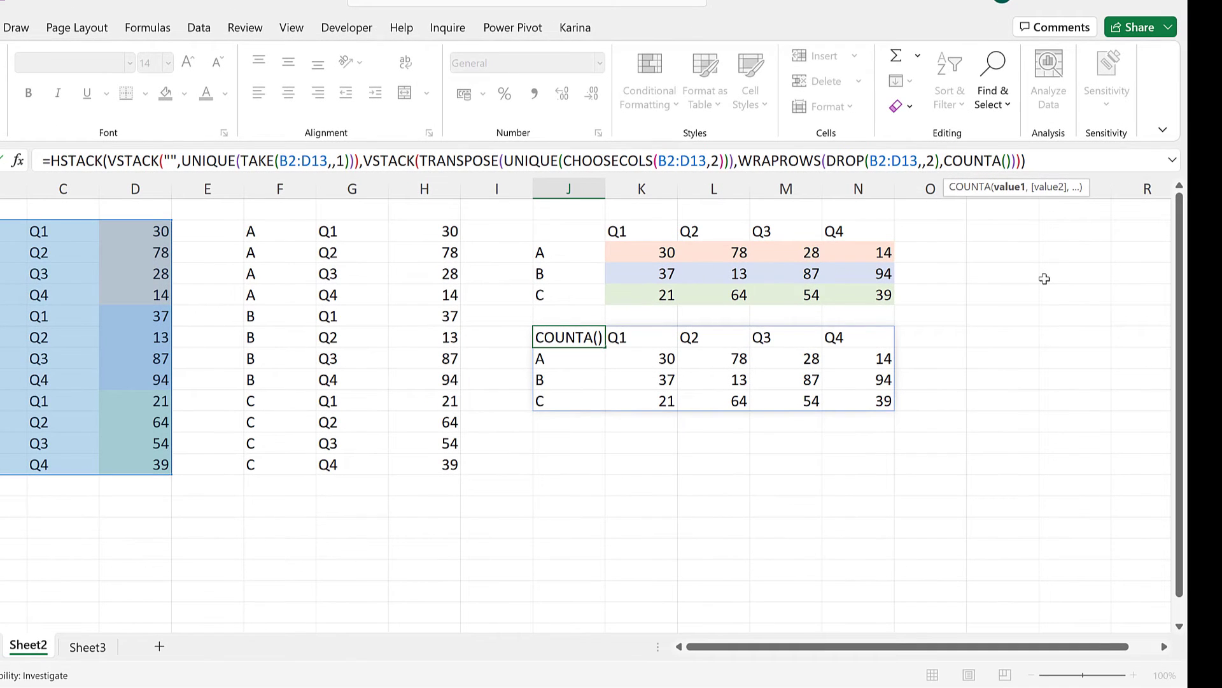
pyautogui.hotkey('ctrl', 'v')
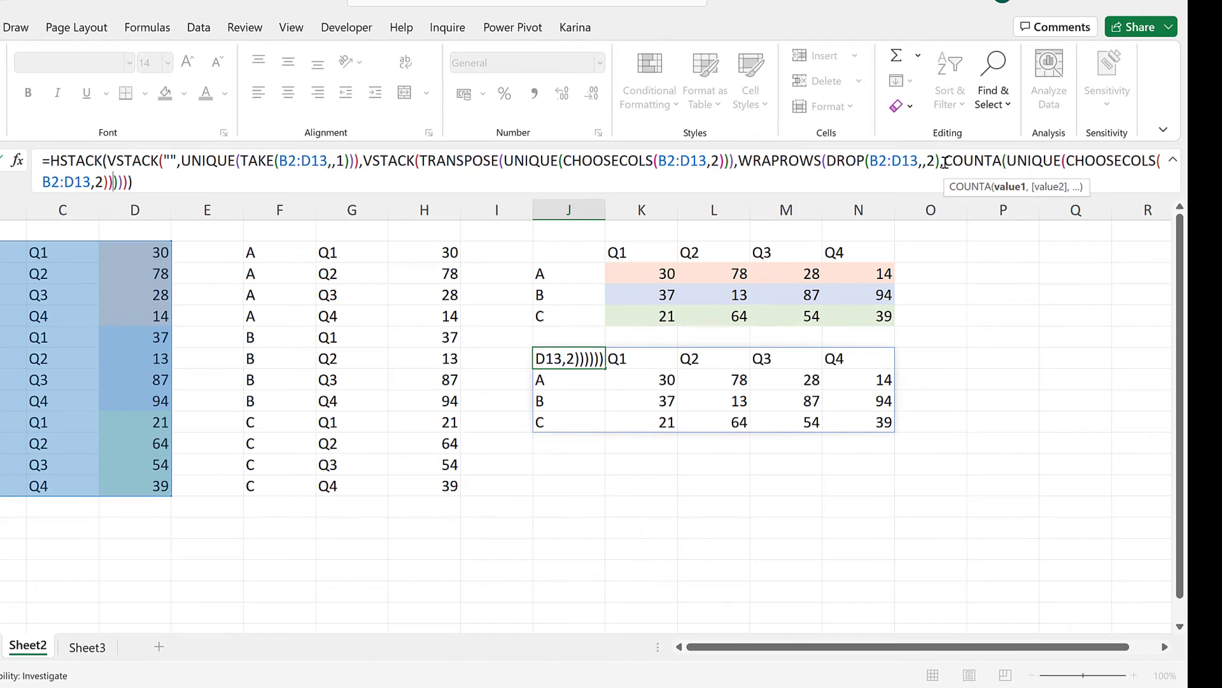
# Step: Evaluate the COUNTA(UNIQUE(CHOOSECOLS(B2:D13,2))) argument within cell J7's formula, restore the expression and leave editing
pyautogui.moveTo(965, 167); pyautogui.dragTo(125, 183)
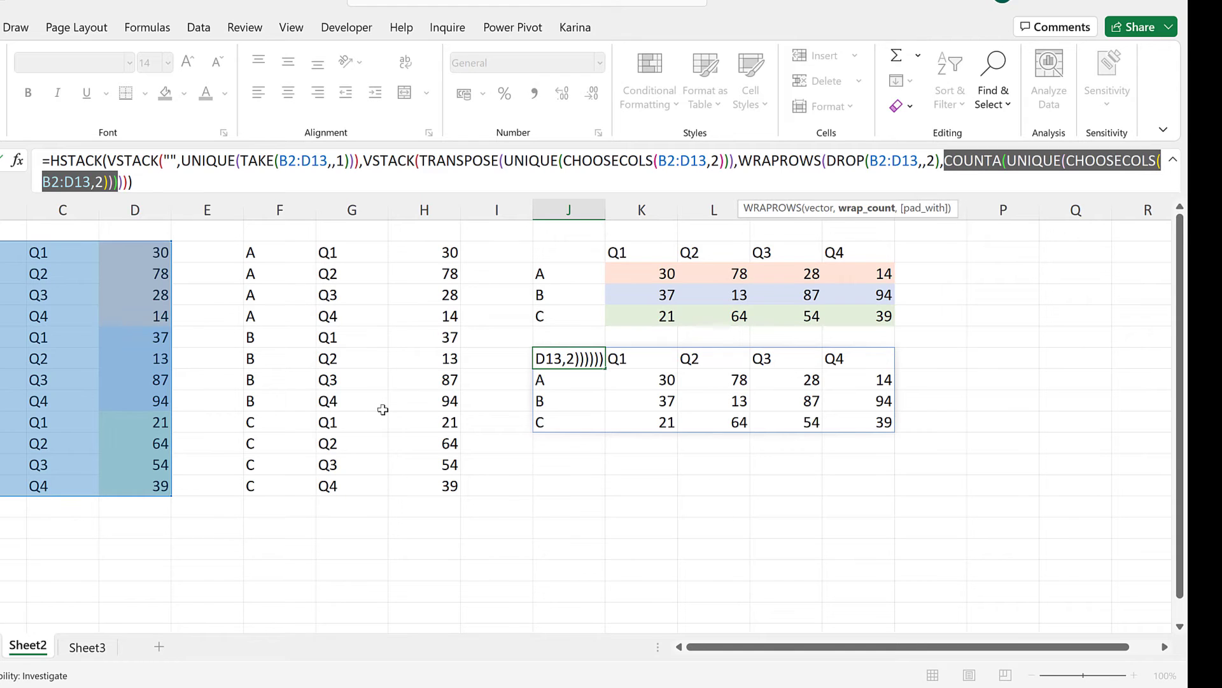
pyautogui.press('F9')
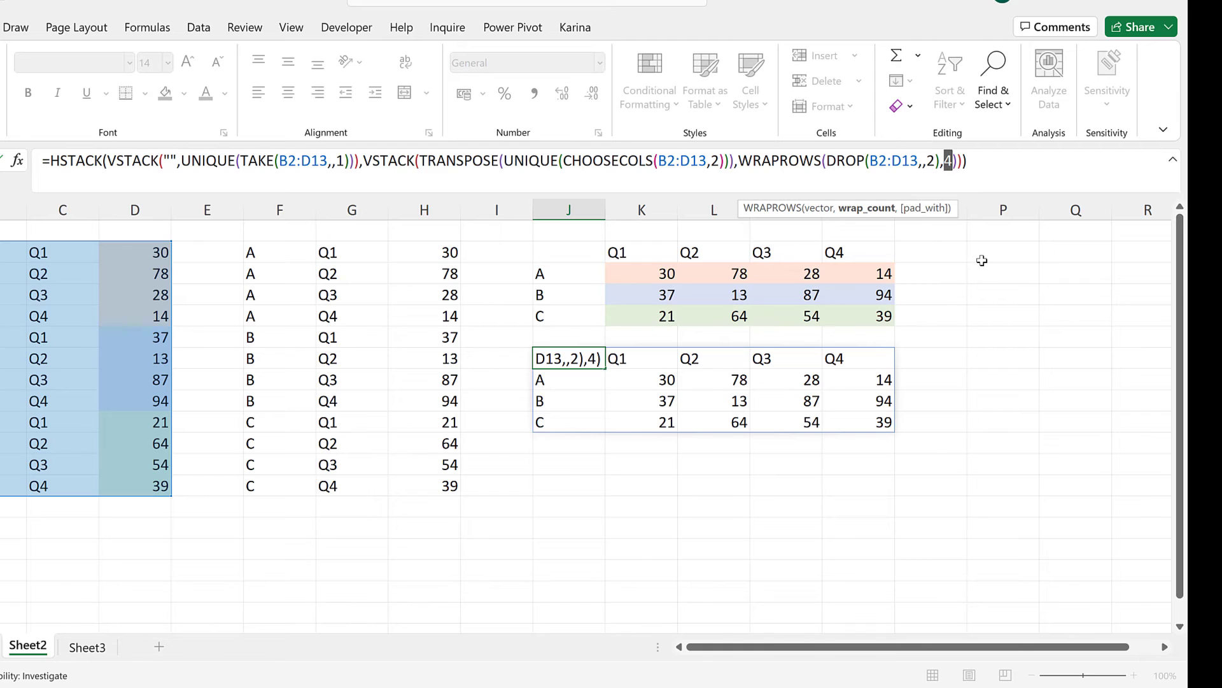
pyautogui.hotkey('ctrl', 'z')
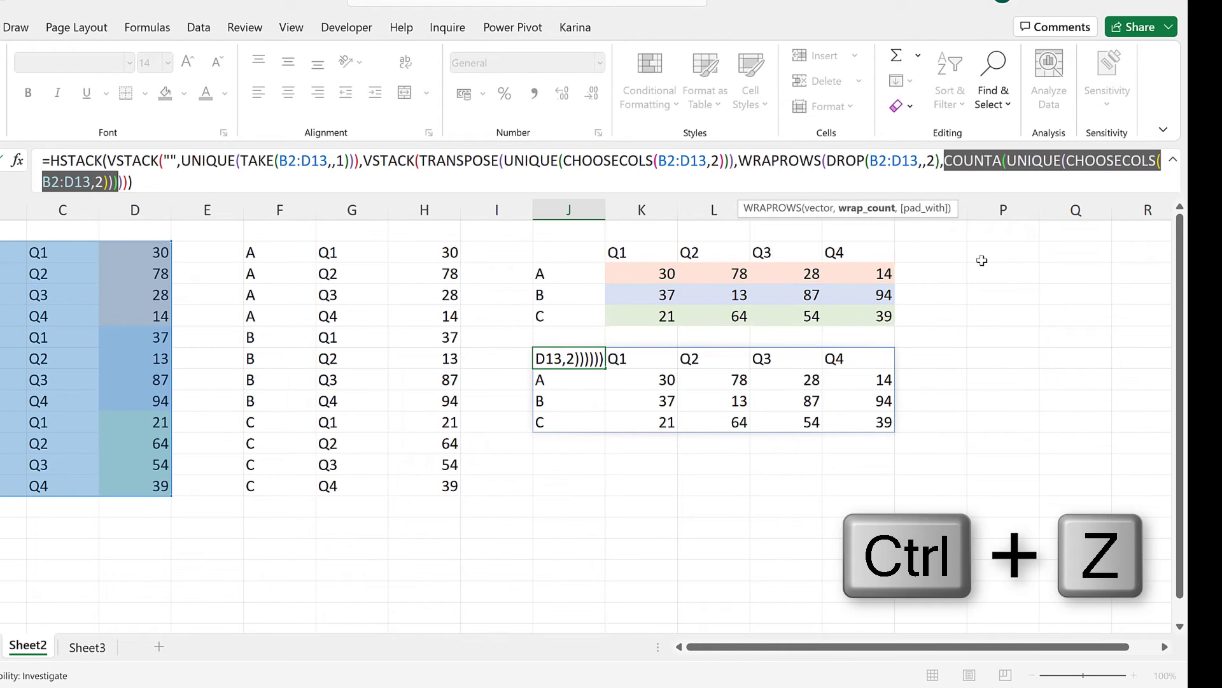
pyautogui.click(149, 185)
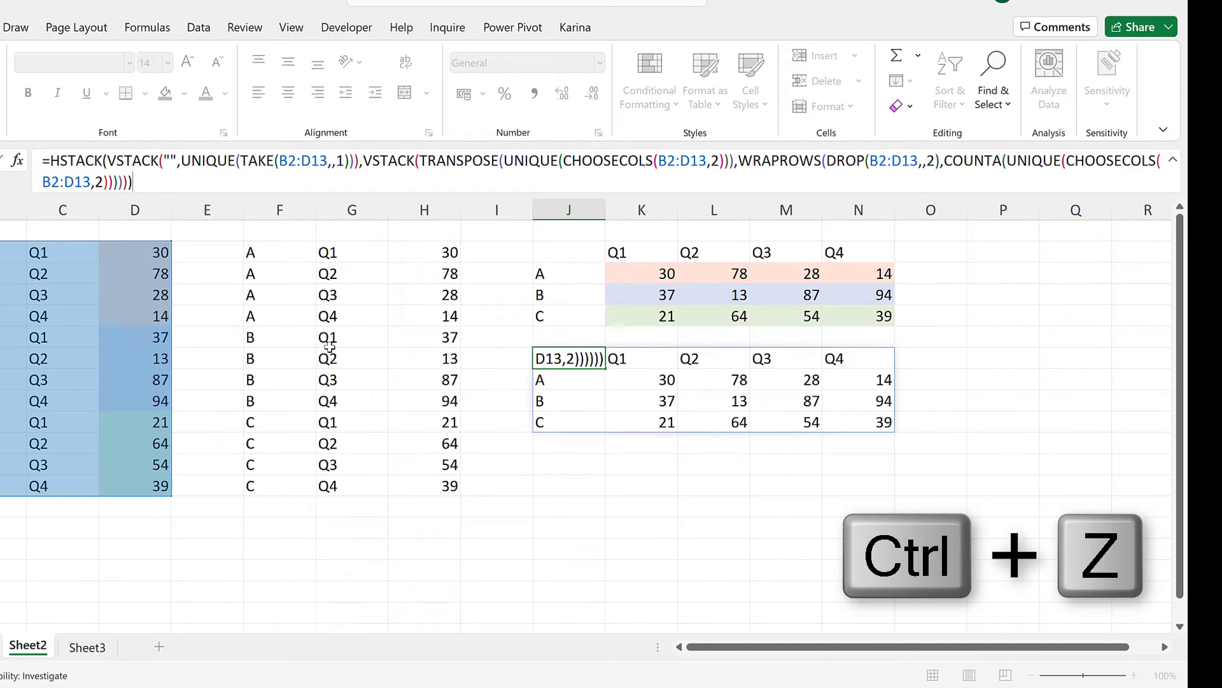
pyautogui.press('Escape')
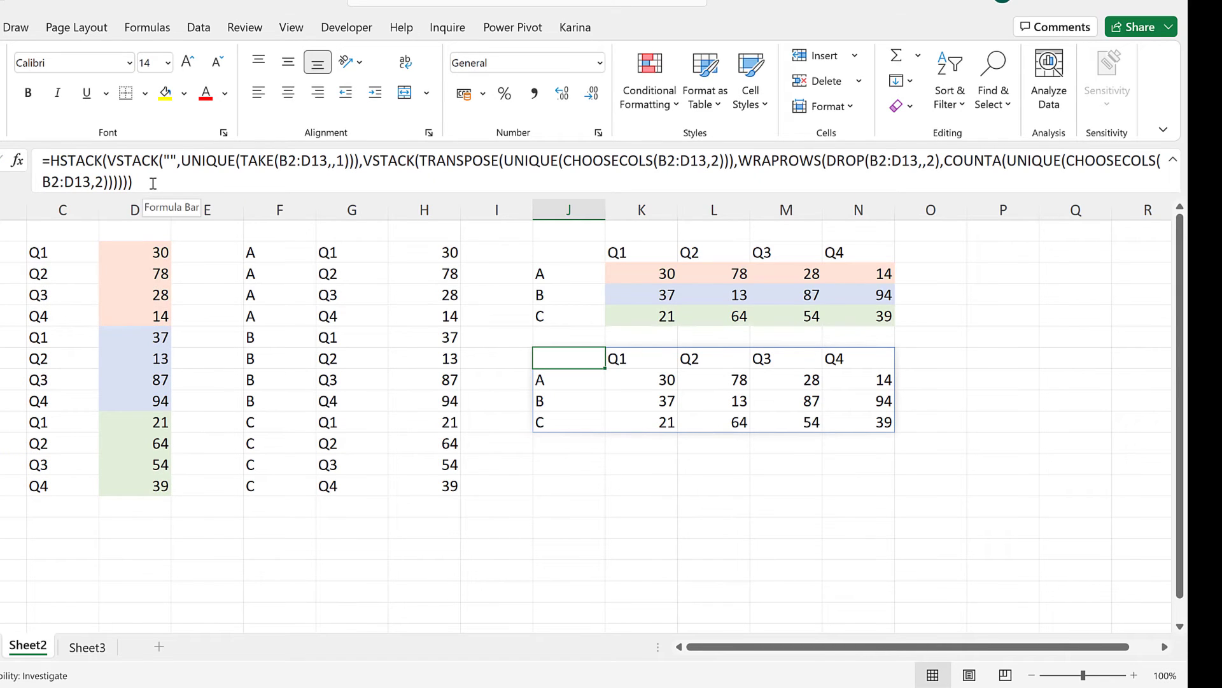
# Step: Start a LAMBDA in cell J12 with the parameter data and, as its calculation, J7's HSTACK formula copied without the equals sign
pyautogui.moveTo(156, 181); pyautogui.dragTo(54, 160)
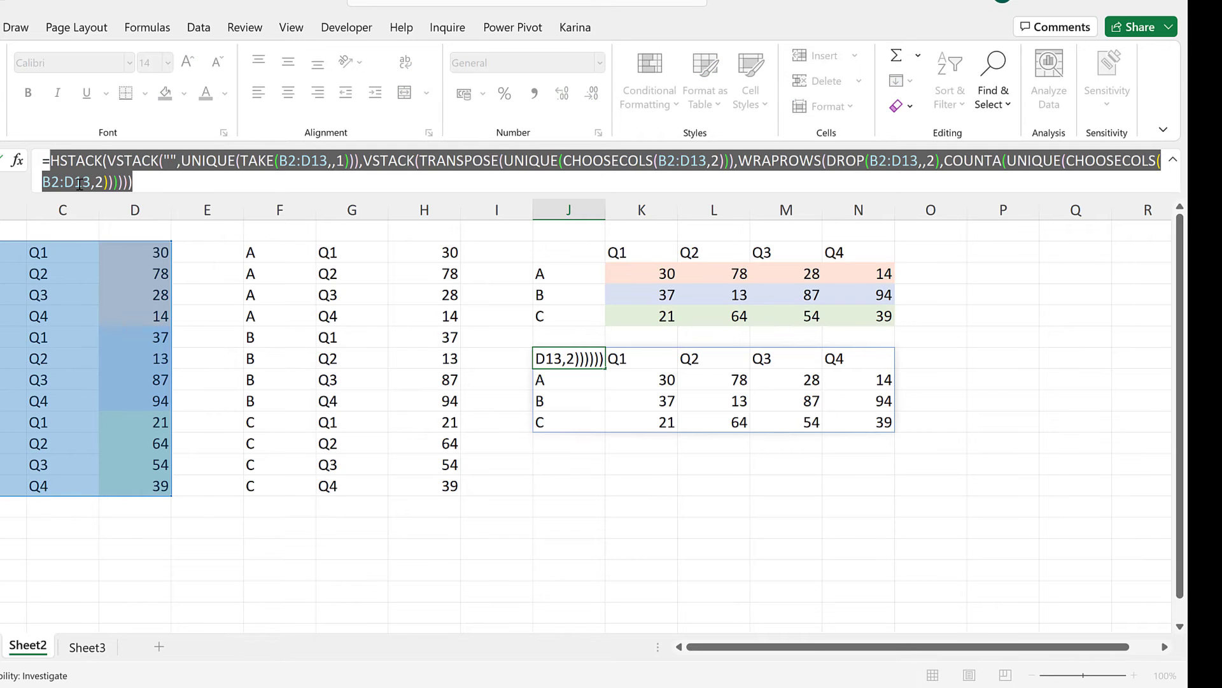
pyautogui.hotkey('ctrl', 'c')
pyautogui.press('Escape')
pyautogui.click(573, 469)
pyautogui.write('=lamb')
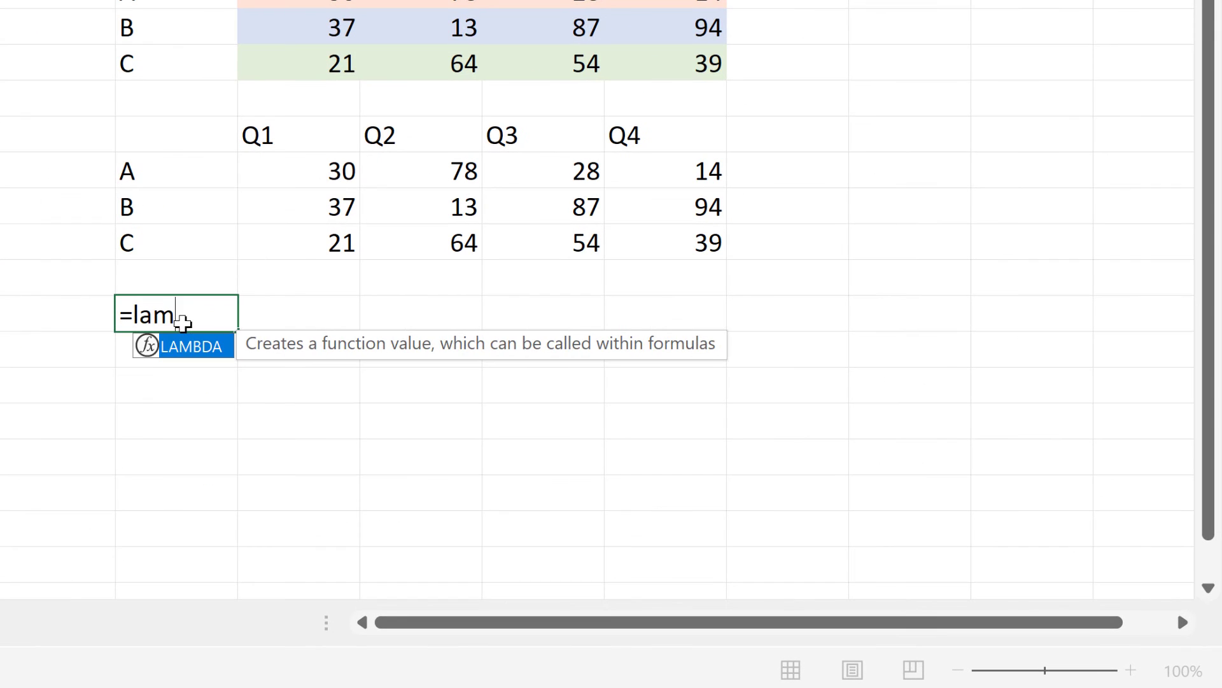
pyautogui.write('da')
pyautogui.press('Tab')
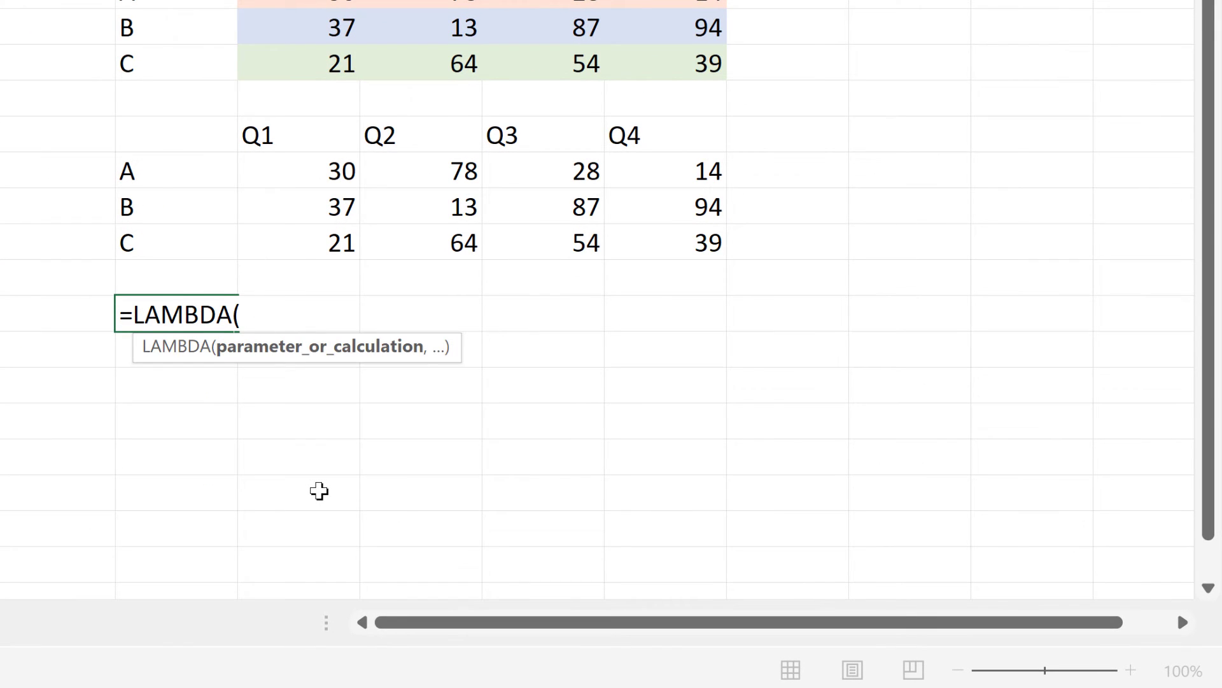
pyautogui.write('data,')
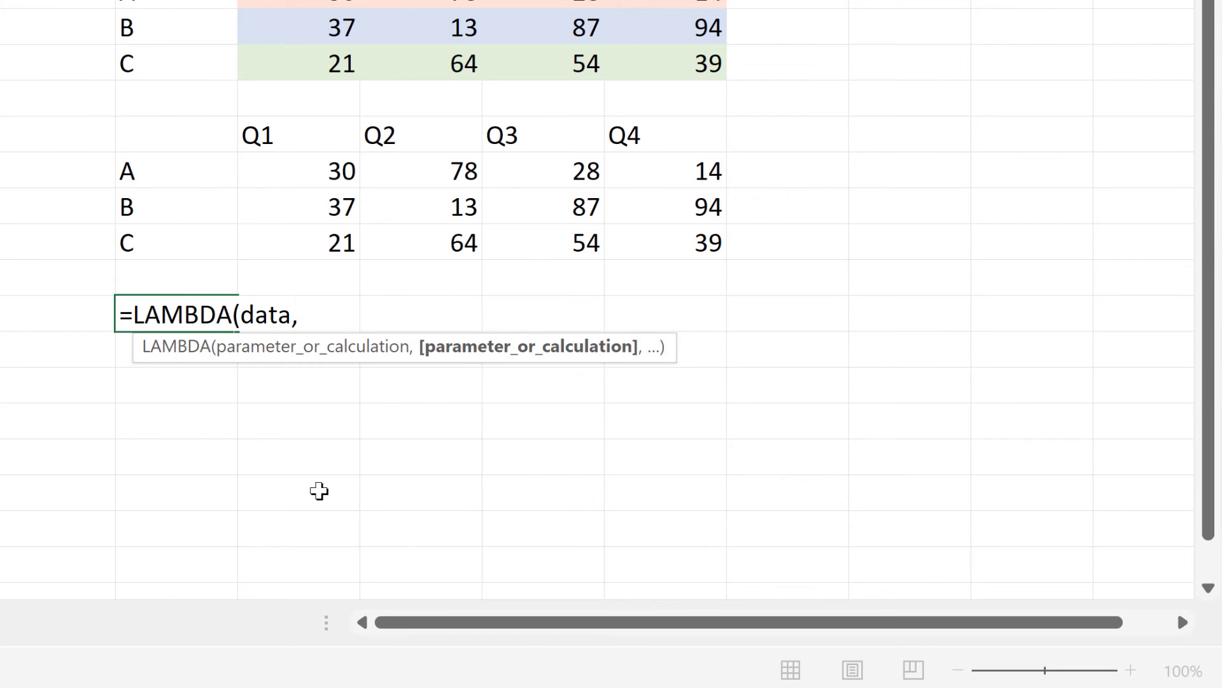
pyautogui.hotkey('ctrl', 'v')
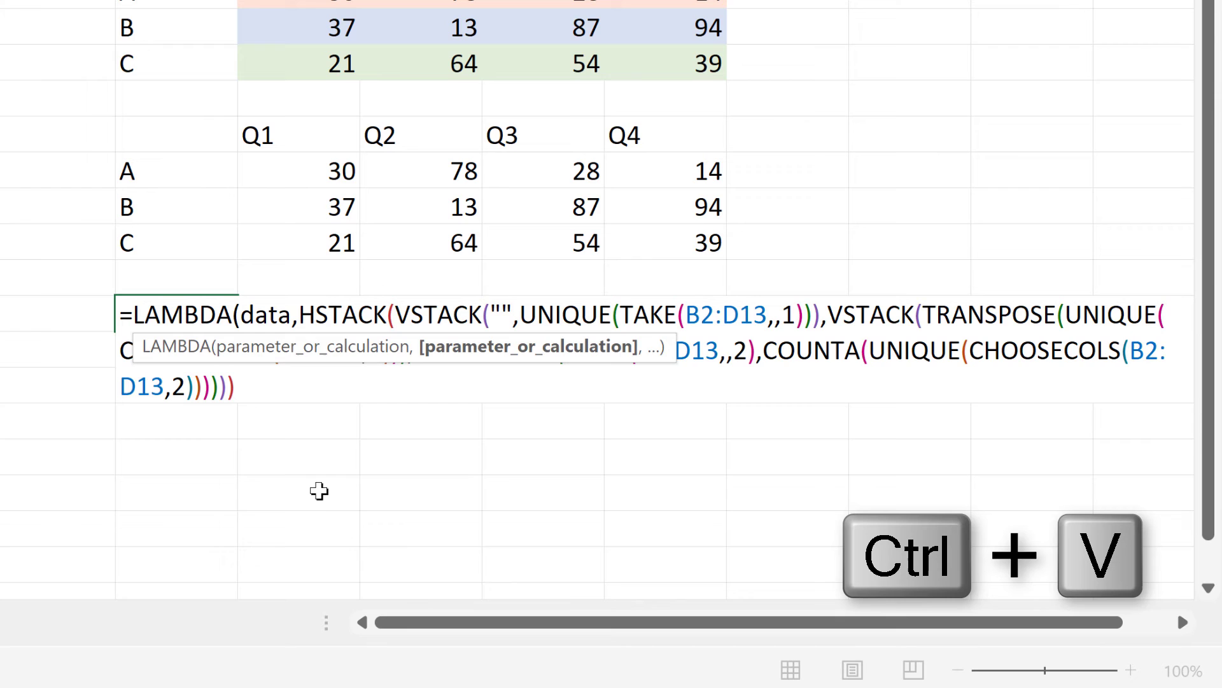
# Step: Replace all four B2:D13 references in J12's LAMBDA calculation with the parameter data
pyautogui.moveTo(240, 314); pyautogui.dragTo(291, 315)
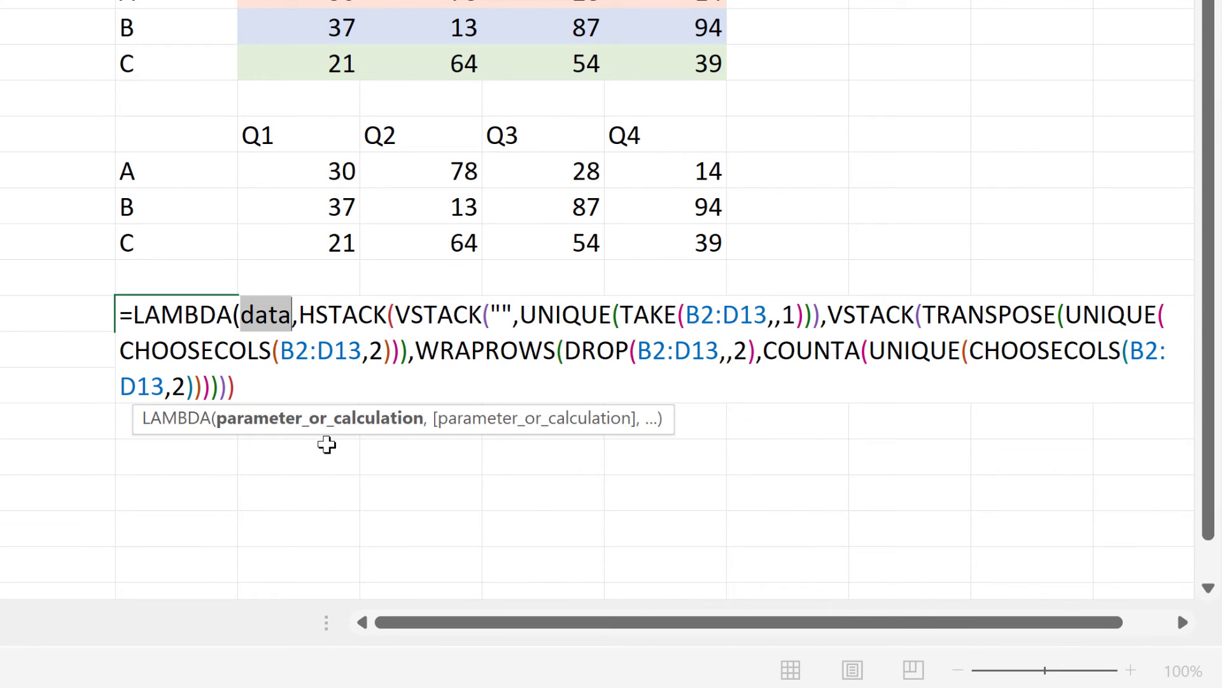
pyautogui.hotkey('ctrl', 'c')
pyautogui.moveTo(689, 315); pyautogui.dragTo(765, 308)
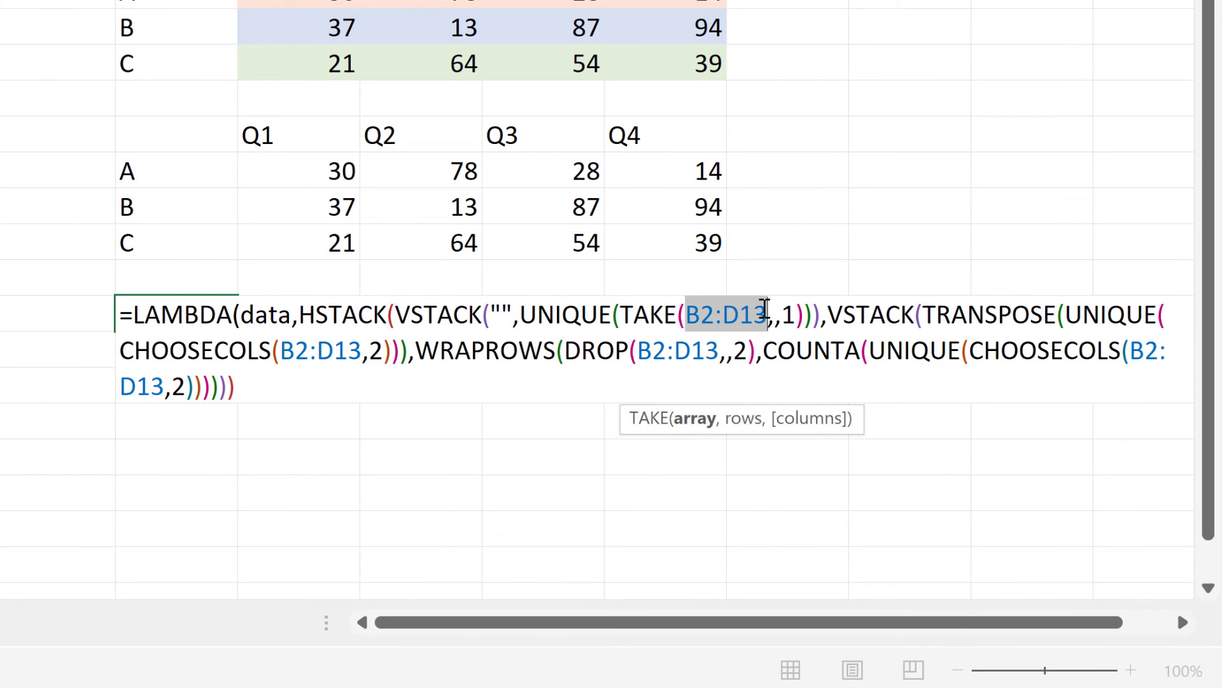
pyautogui.hotkey('ctrl', 'v')
pyautogui.moveTo(317, 348); pyautogui.dragTo(365, 350)
pyautogui.hotkey('ctrl', 'v')
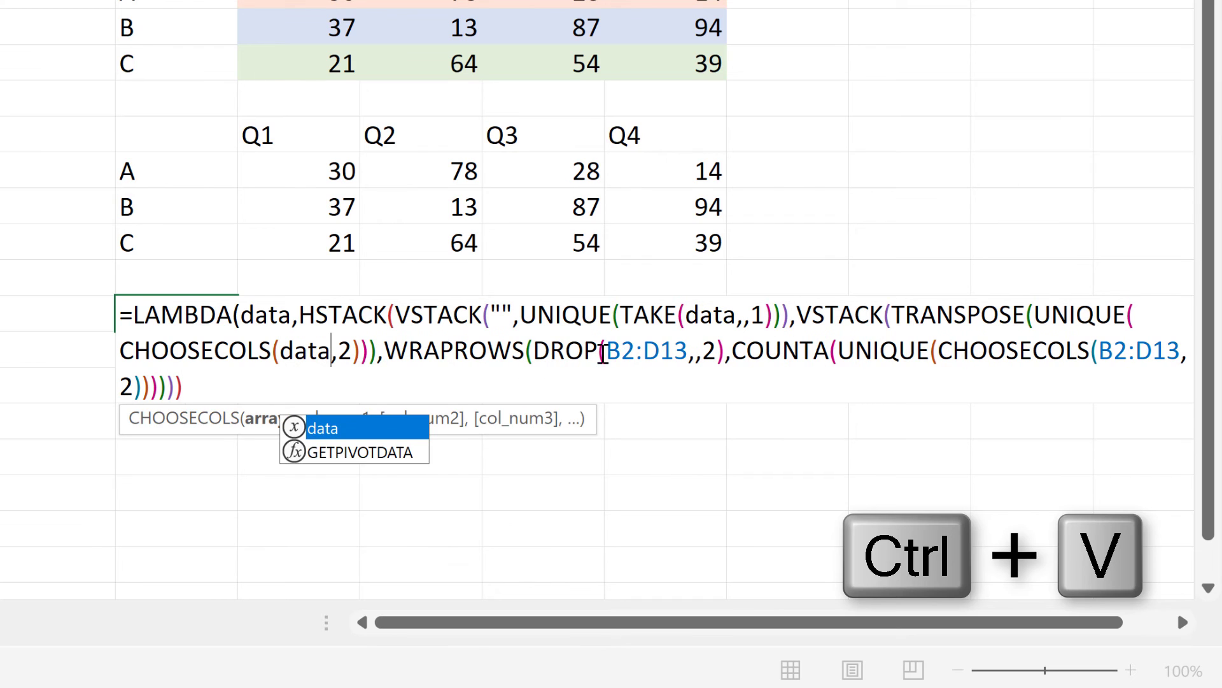
pyautogui.moveTo(607, 350); pyautogui.dragTo(690, 351)
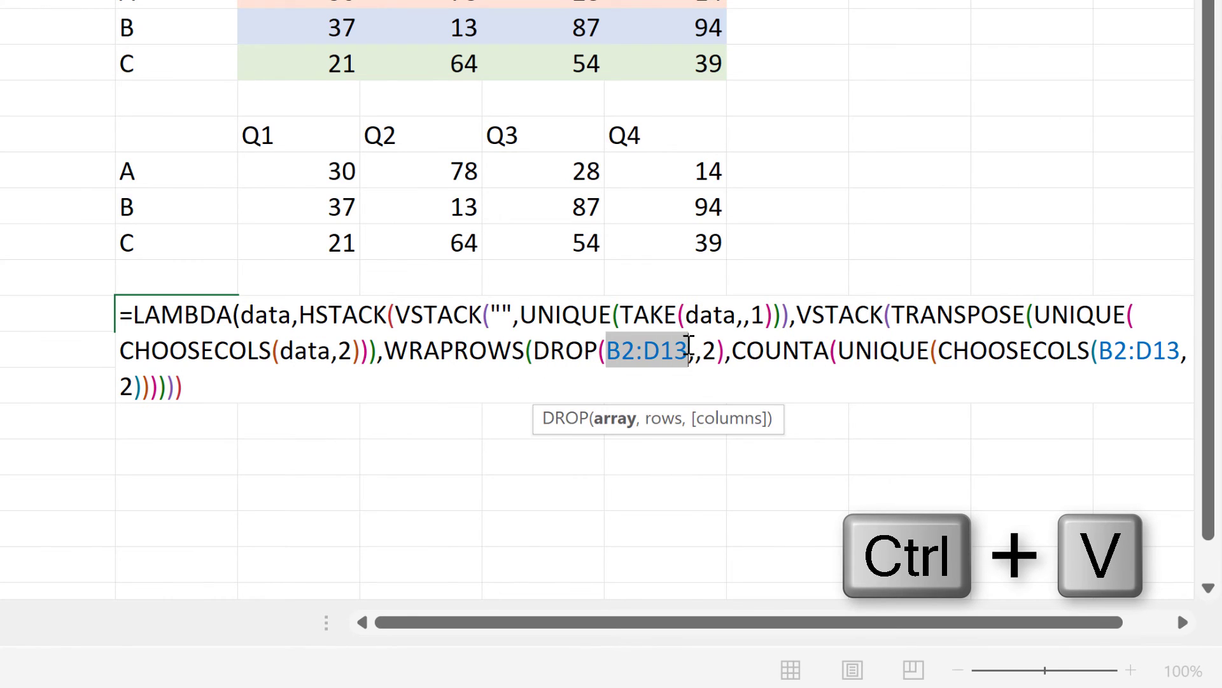
pyautogui.hotkey('ctrl', 'v')
pyautogui.moveTo(1067, 349); pyautogui.dragTo(1148, 352)
pyautogui.hotkey('ctrl', 'v')
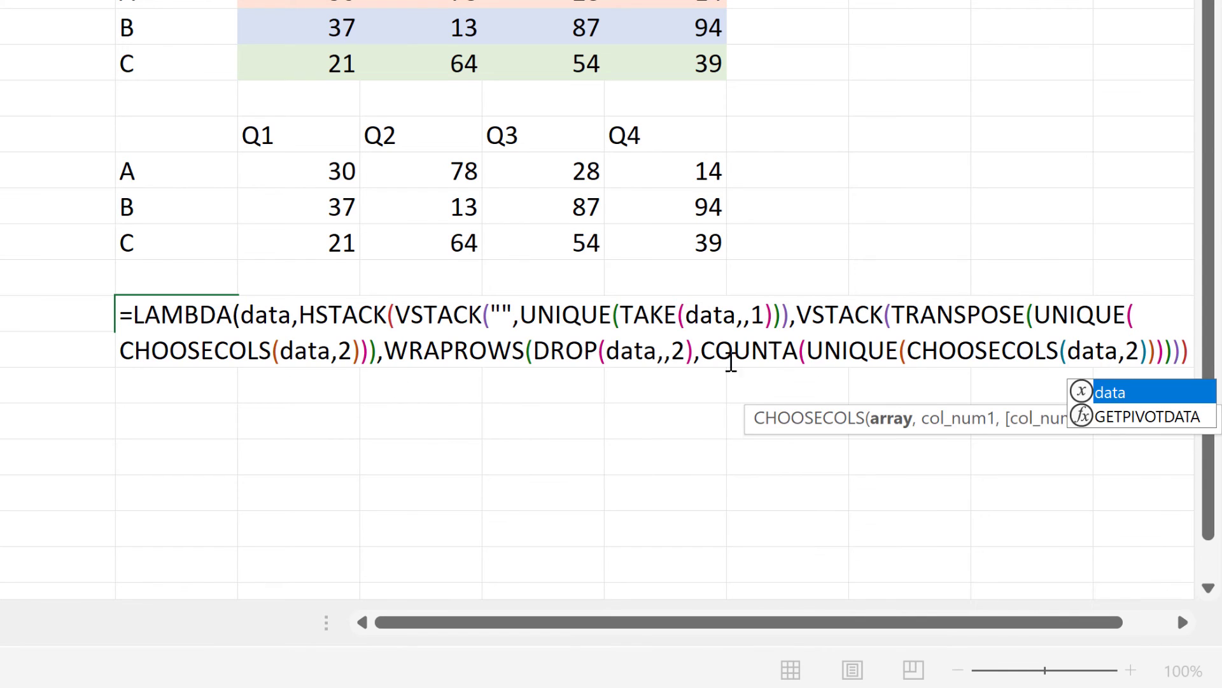
# Step: Close the LAMBDA in J12, append (B2:D13) as its argument and enter the formula, keeping J12 selected
pyautogui.click(1191, 349)
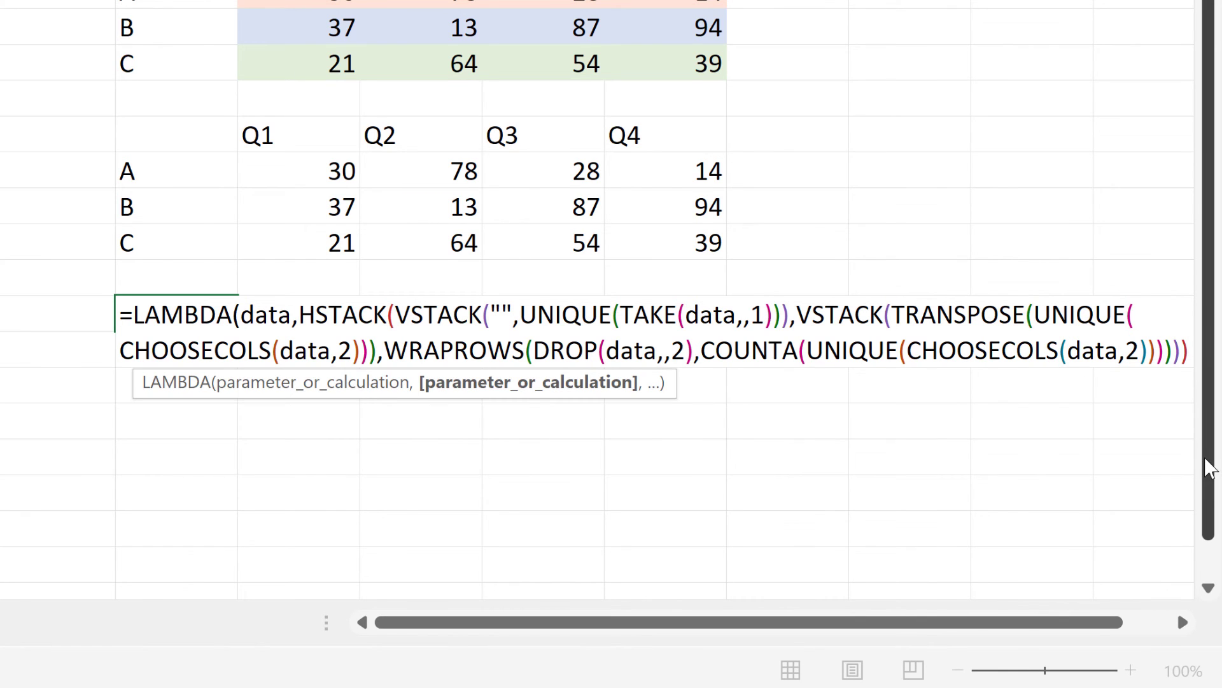
pyautogui.write(')')
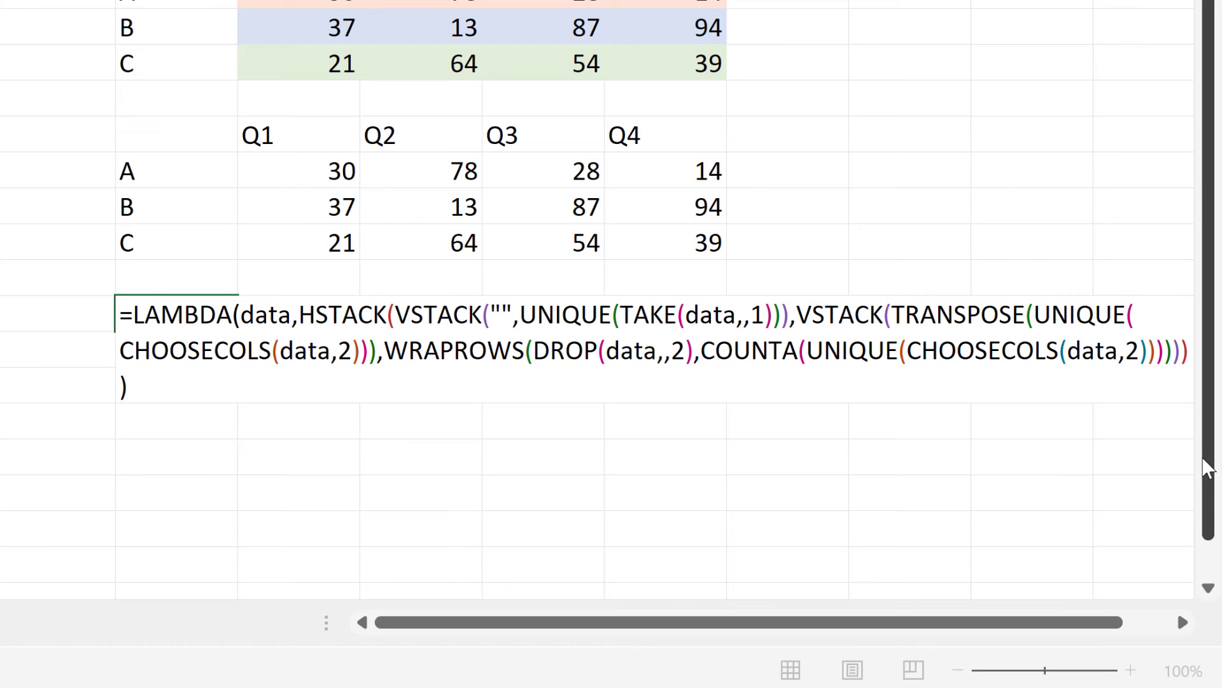
pyautogui.write('()')
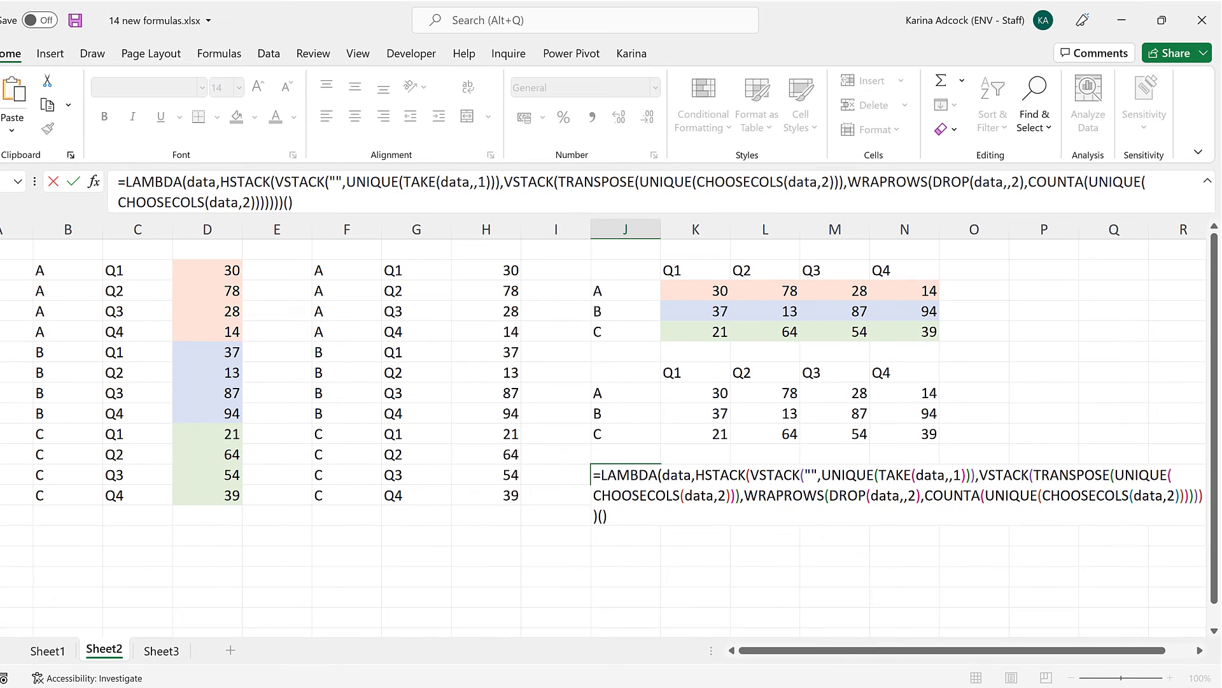
pyautogui.moveTo(56, 275); pyautogui.dragTo(206, 496)
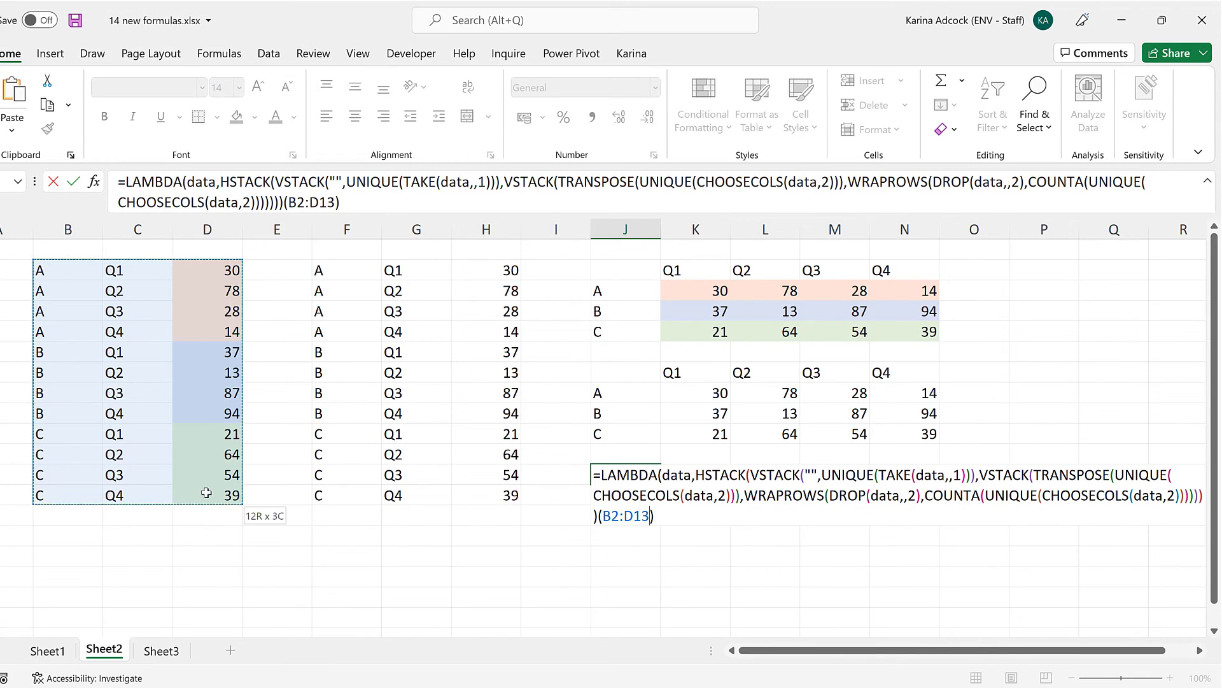
pyautogui.hotkey('ctrl', 'Return')
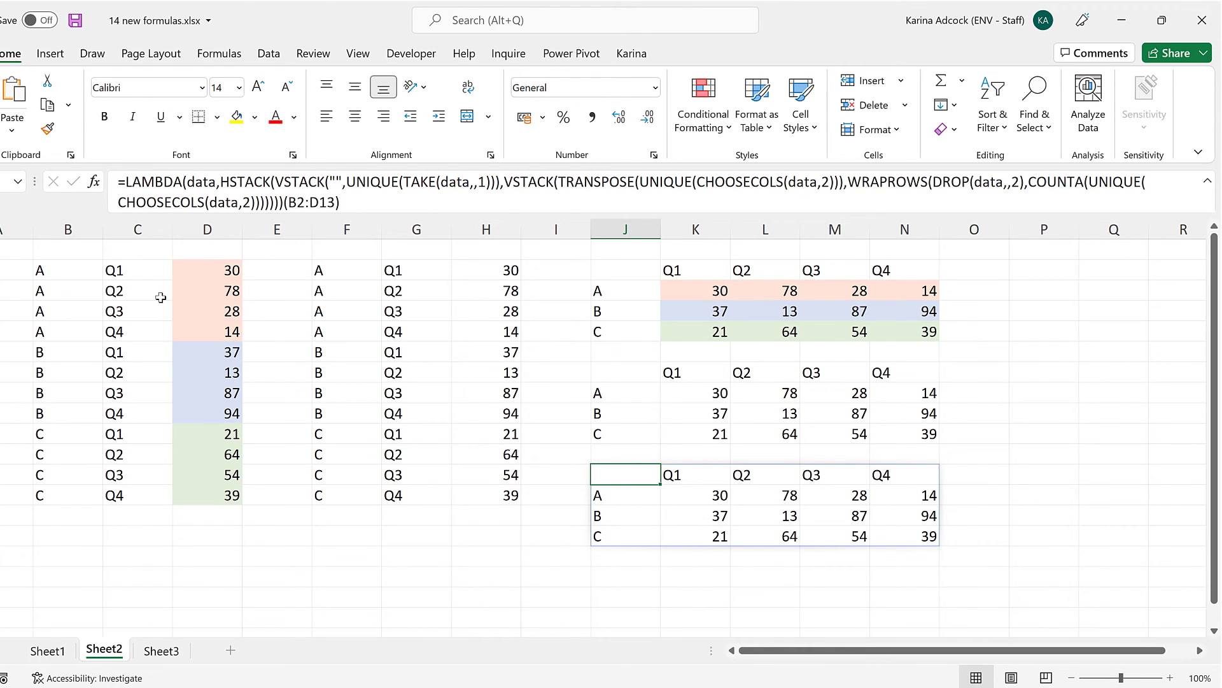
# Step: Copy J12's LAMBDA formula including the equals sign but without the trailing (B2:D13), leaving the cell unchanged
pyautogui.moveTo(117, 182); pyautogui.dragTo(282, 322)
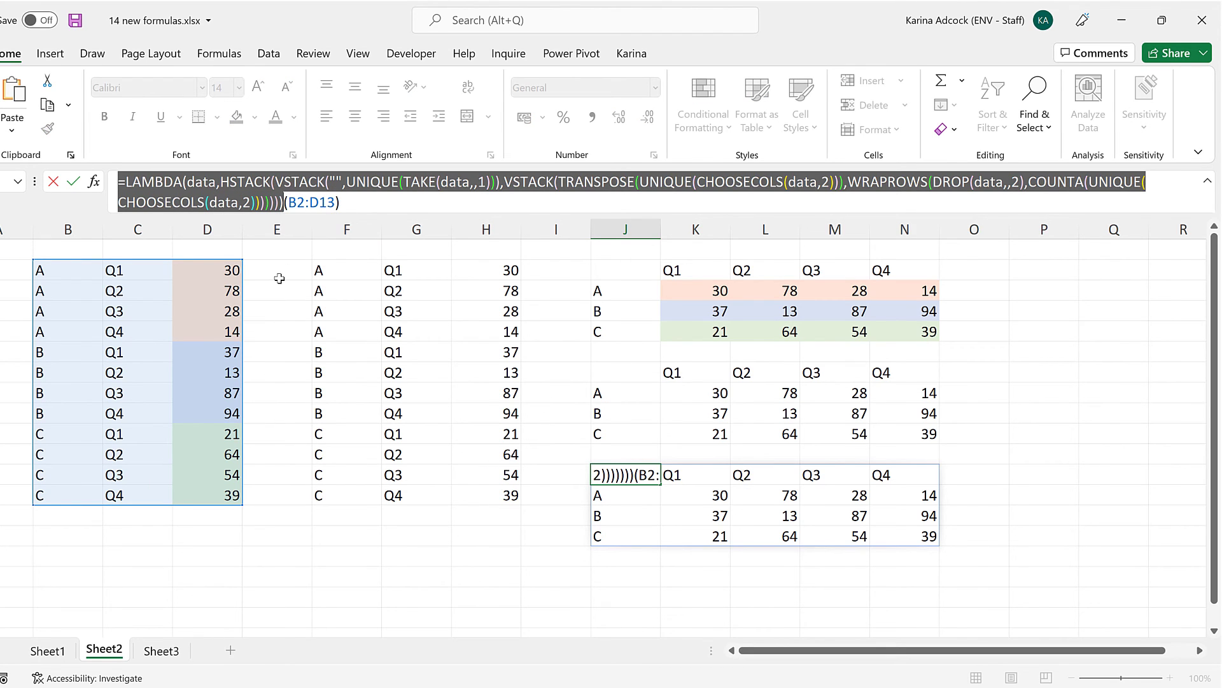
pyautogui.hotkey('ctrl', 'c')
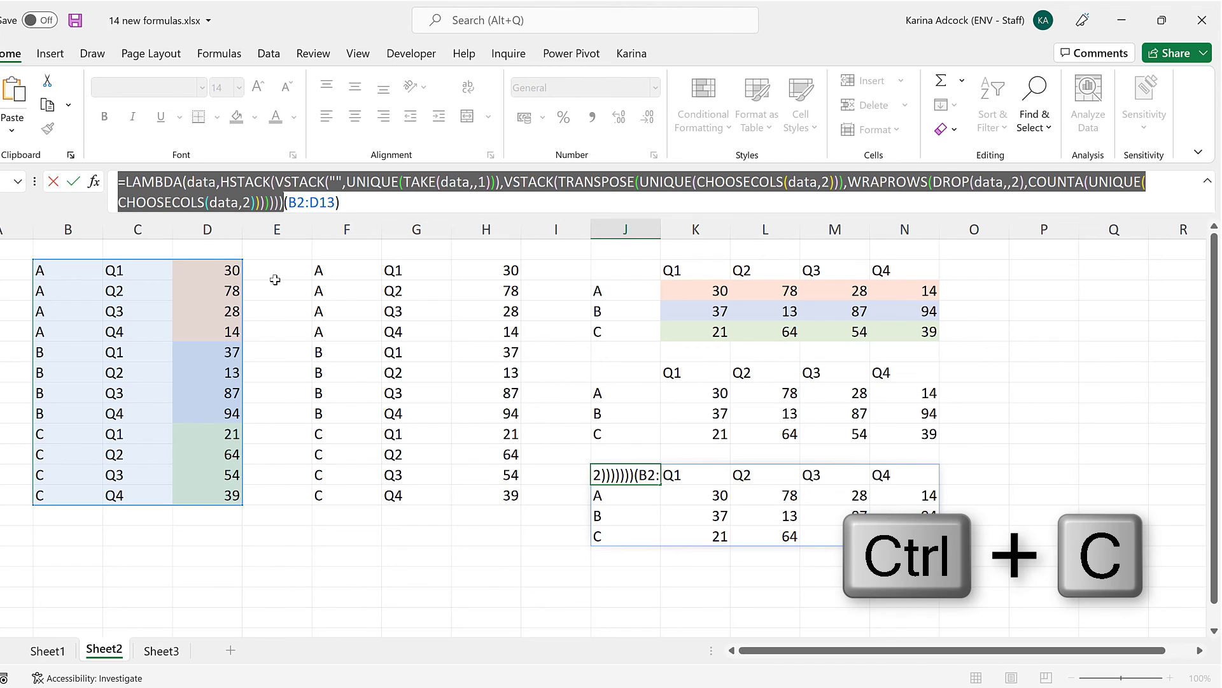
pyautogui.press('Escape')
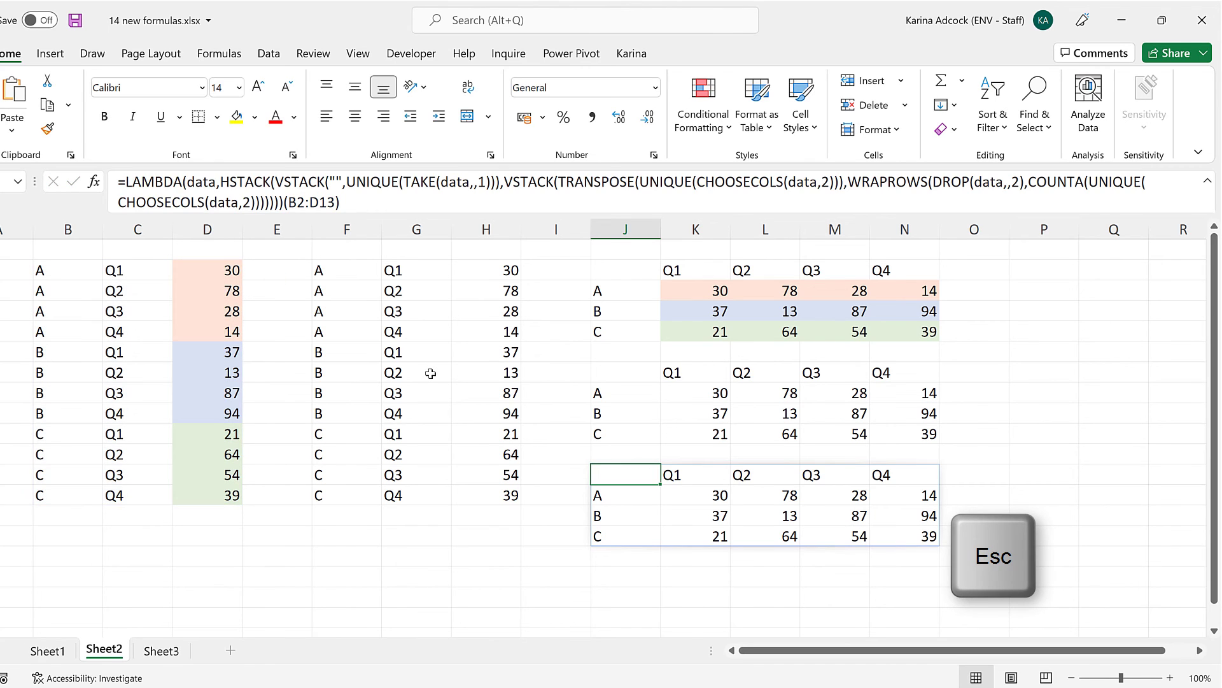
# Step: Define a workbook-scoped name PIVOT that refers to the copied LAMBDA formula, widening the dialog to check the whole formula
pyautogui.click(219, 53)
pyautogui.click(493, 81)
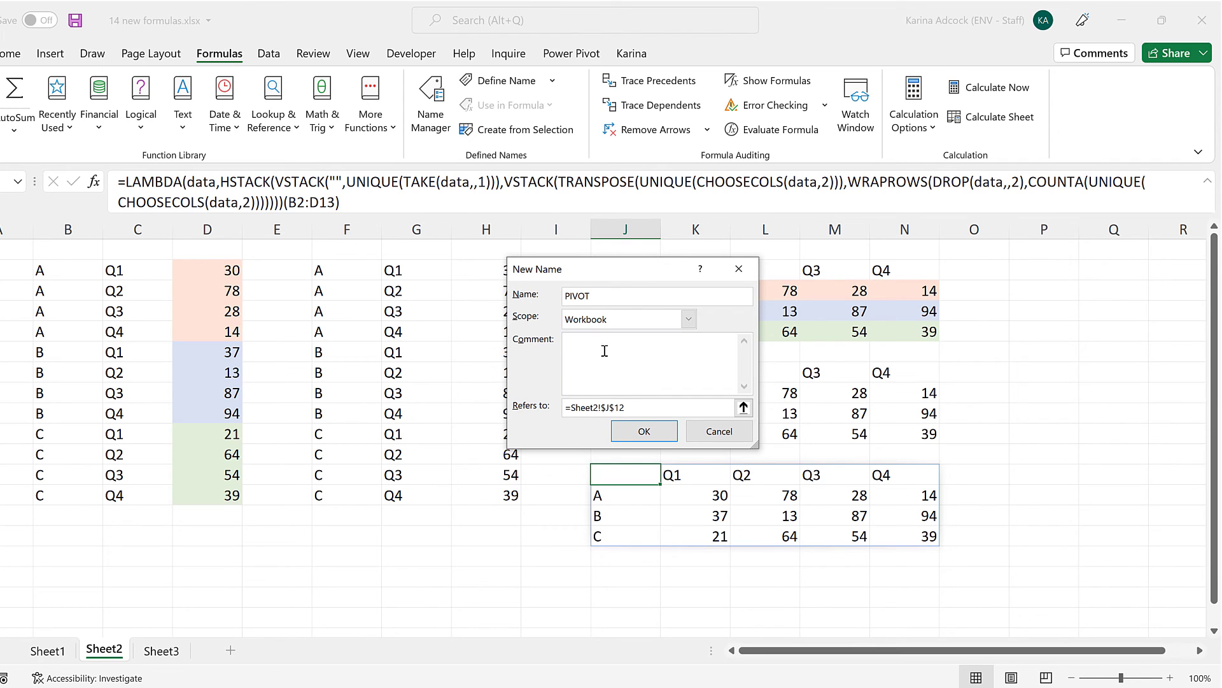
pyautogui.moveTo(636, 407); pyautogui.dragTo(552, 393)
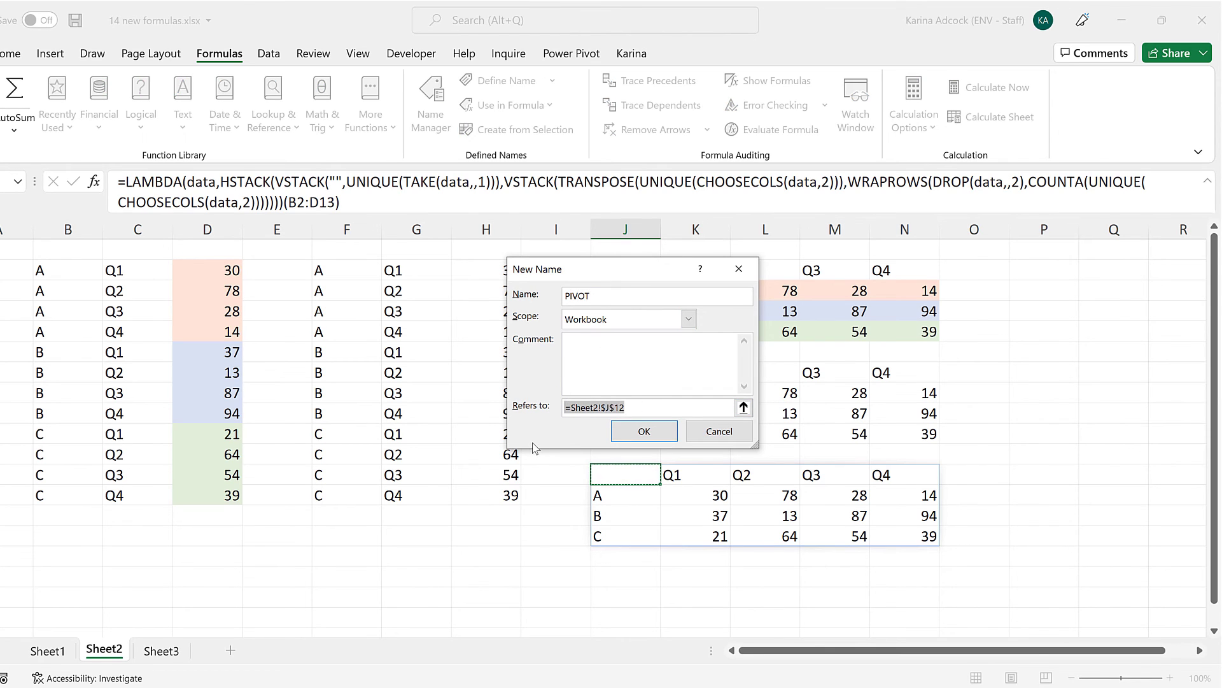
pyautogui.hotkey('ctrl', 'v')
pyautogui.moveTo(621, 268); pyautogui.dragTo(497, 247)
pyautogui.moveTo(650, 431); pyautogui.dragTo(986, 431)
pyautogui.click(472, 387)
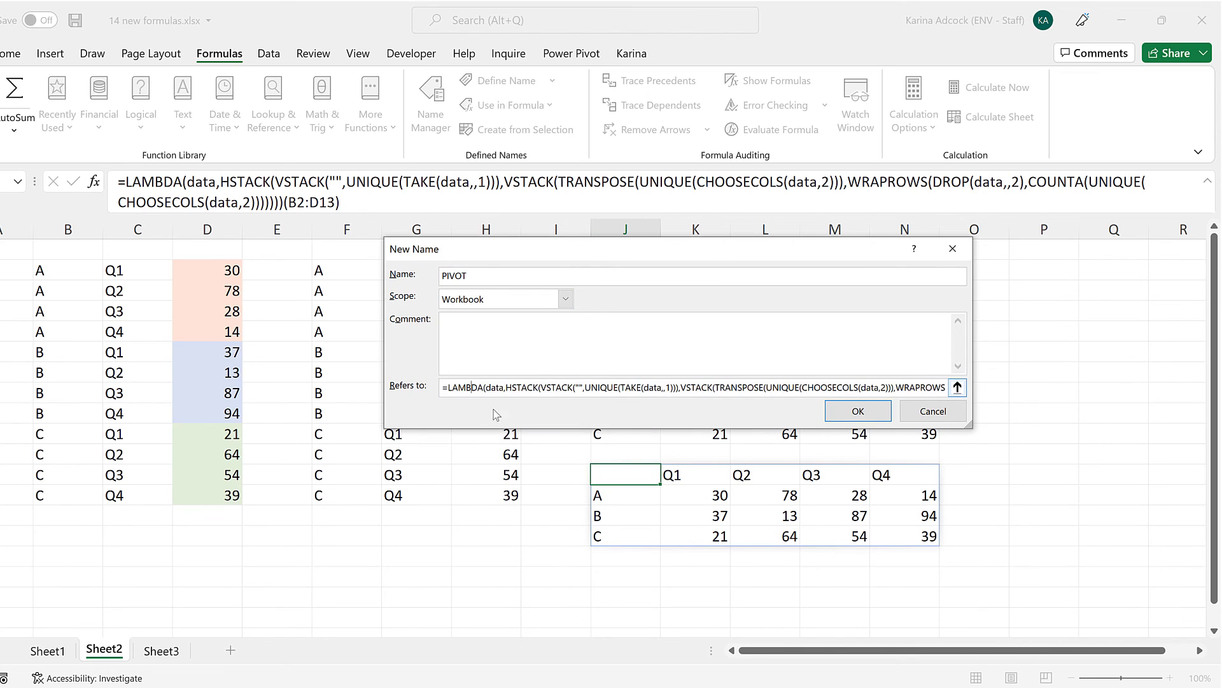
pyautogui.click(857, 412)
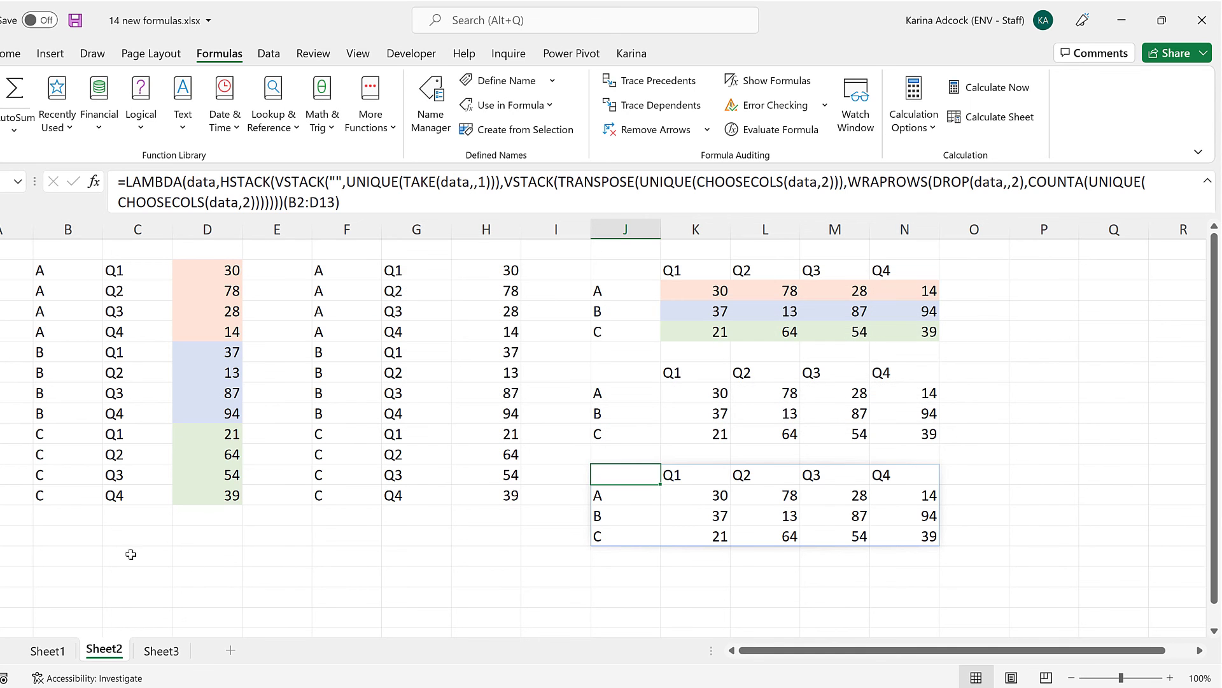
# Step: Enter =PIVOT(B2:D13) in cell B15 of Sheet2 and reselect B15 to show its formula
pyautogui.click(70, 534)
pyautogui.write('=pivo')
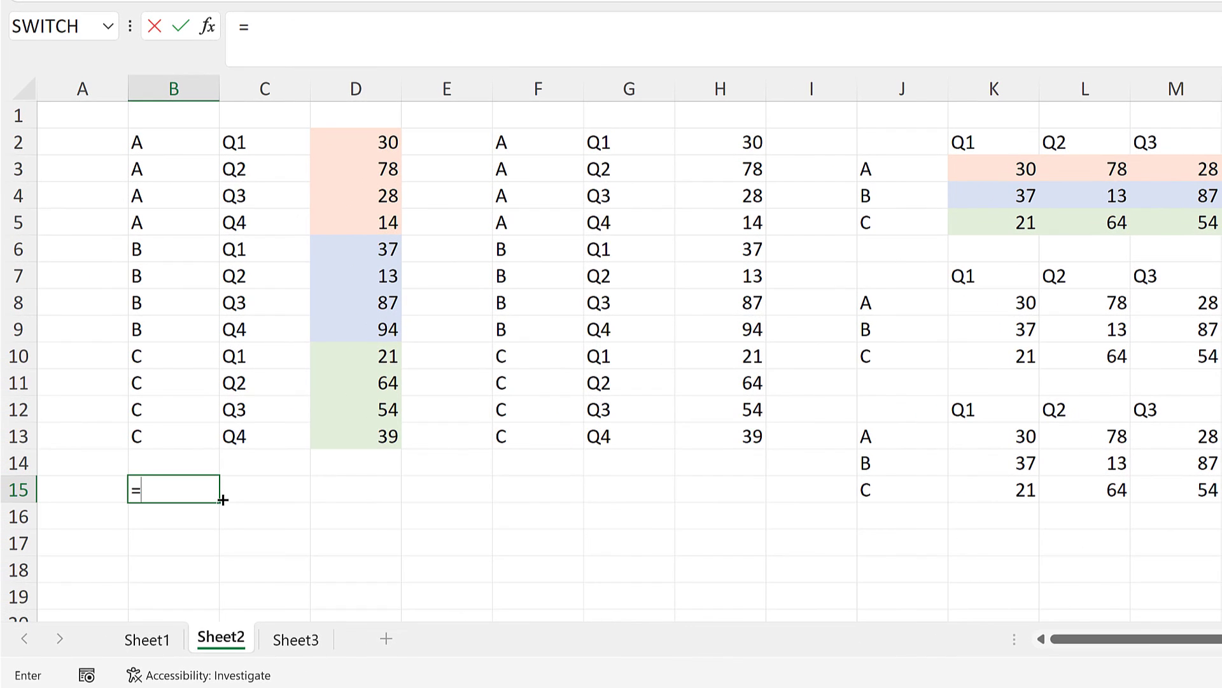
pyautogui.write('t')
pyautogui.press('Tab')
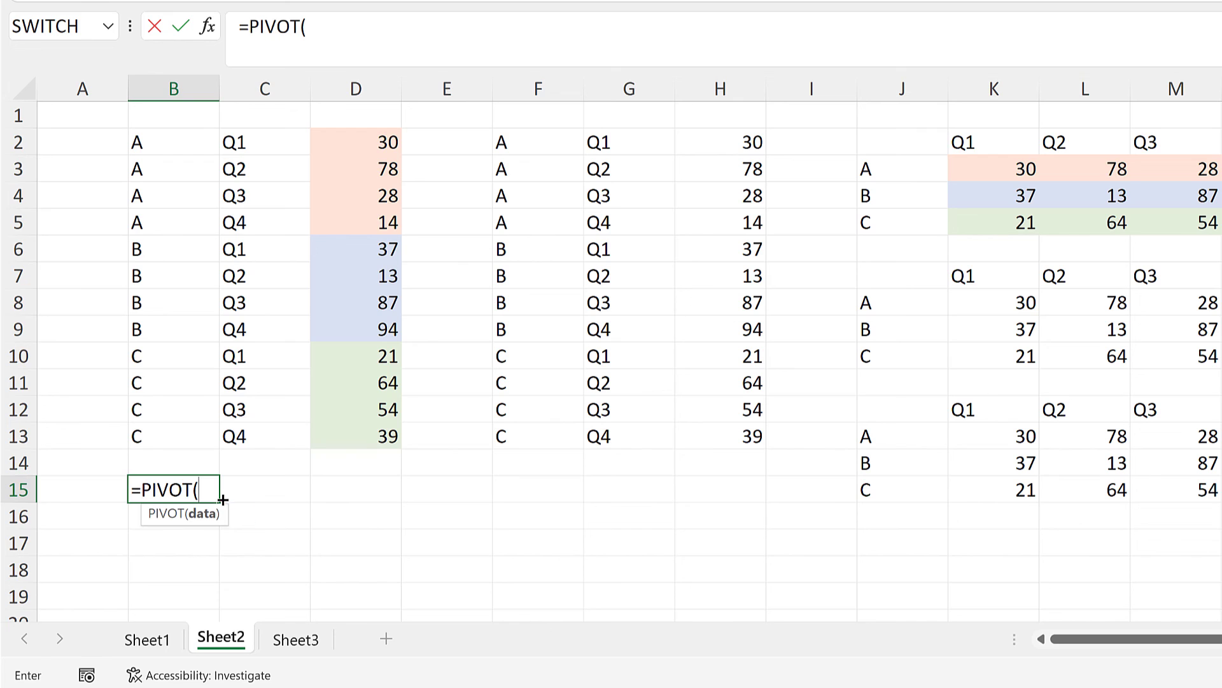
pyautogui.moveTo(185, 141); pyautogui.dragTo(267, 222)
pyautogui.moveTo(358, 398); pyautogui.dragTo(362, 428)
pyautogui.press('Return')
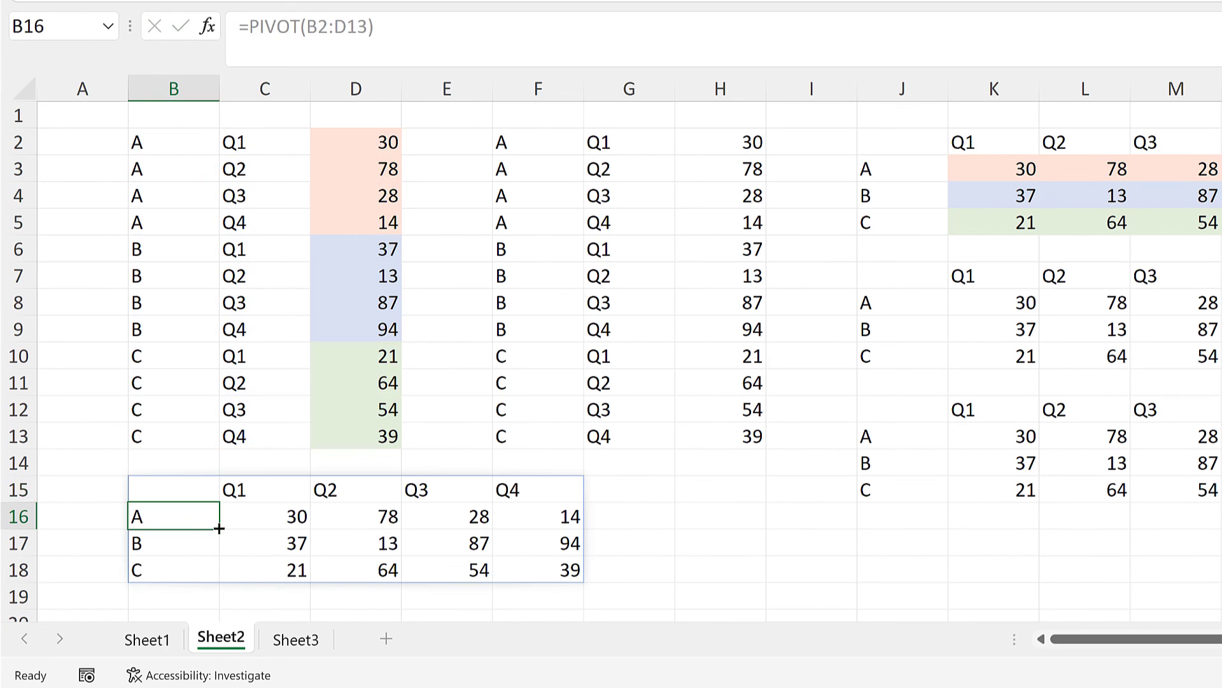
pyautogui.click(193, 485)
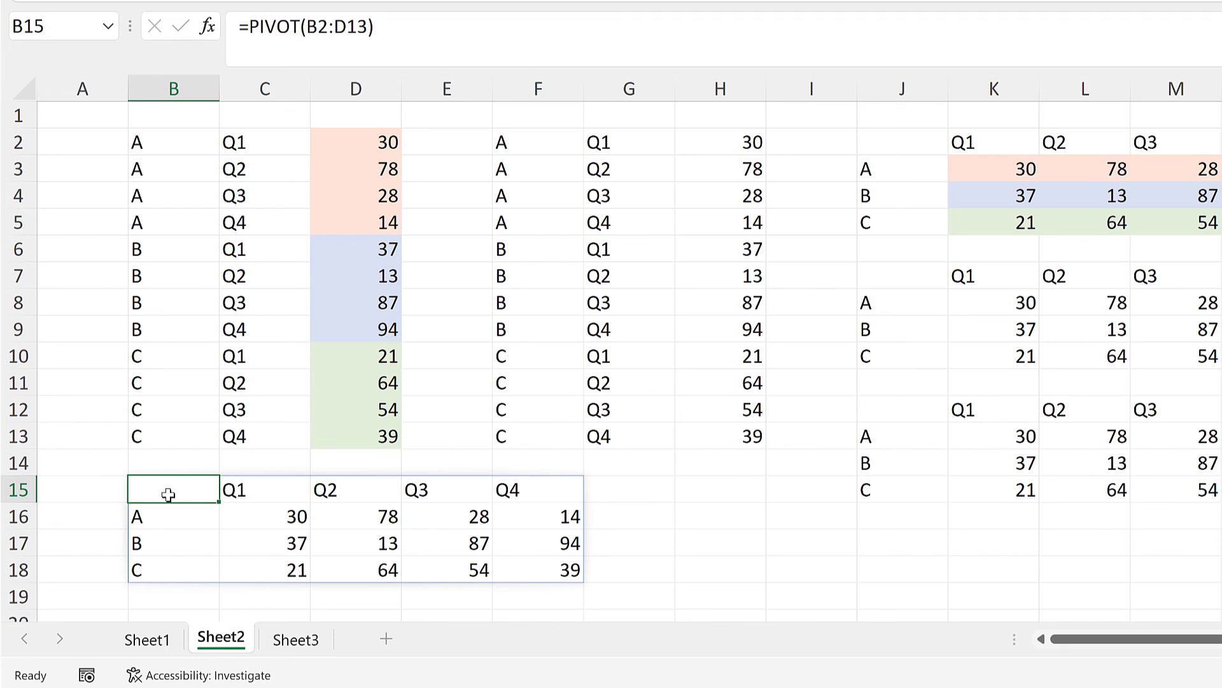
# Step: On Sheet3, enter =PIVOT(B2:D21) in cell F2 to cross-tabulate the item list
pyautogui.click(295, 639)
pyautogui.click(491, 136)
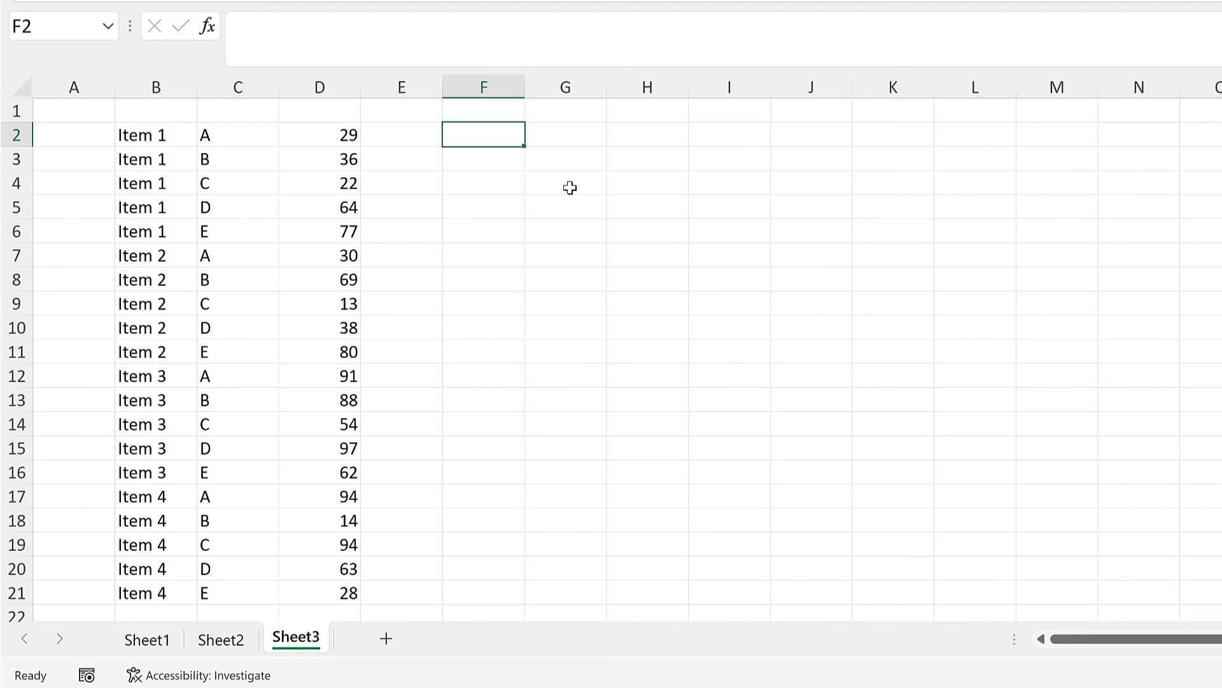
pyautogui.write('=pivot')
pyautogui.press('Tab')
pyautogui.moveTo(167, 144); pyautogui.dragTo(333, 590)
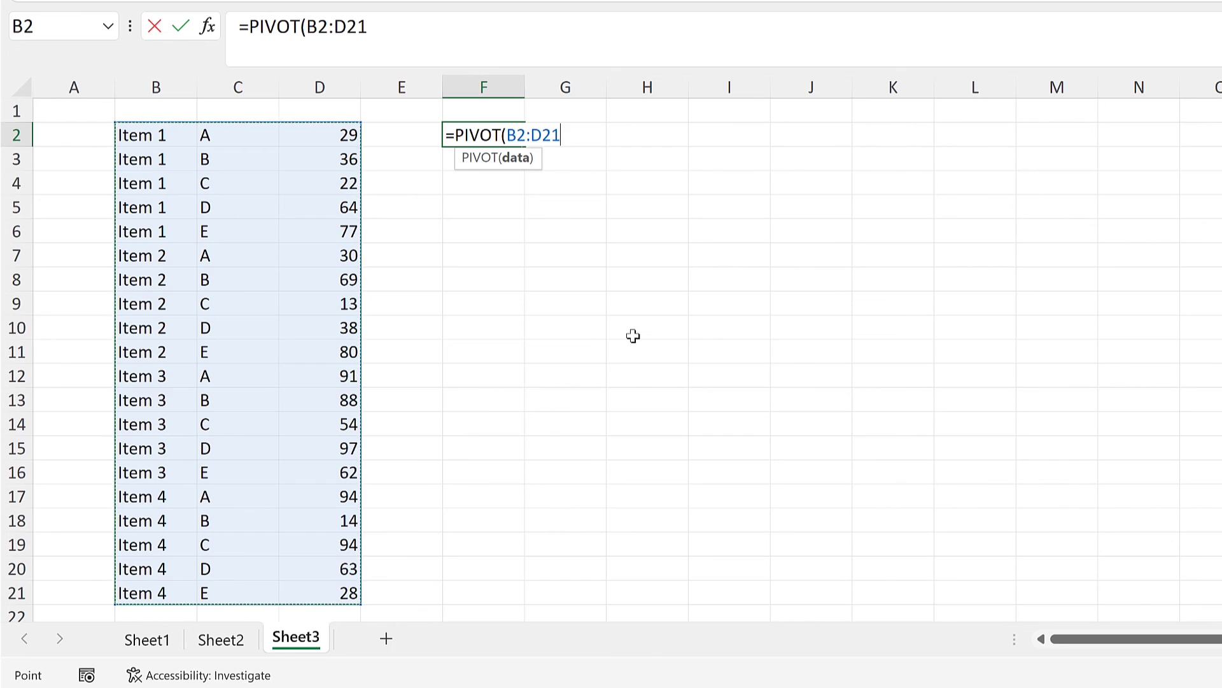
pyautogui.press('Return')
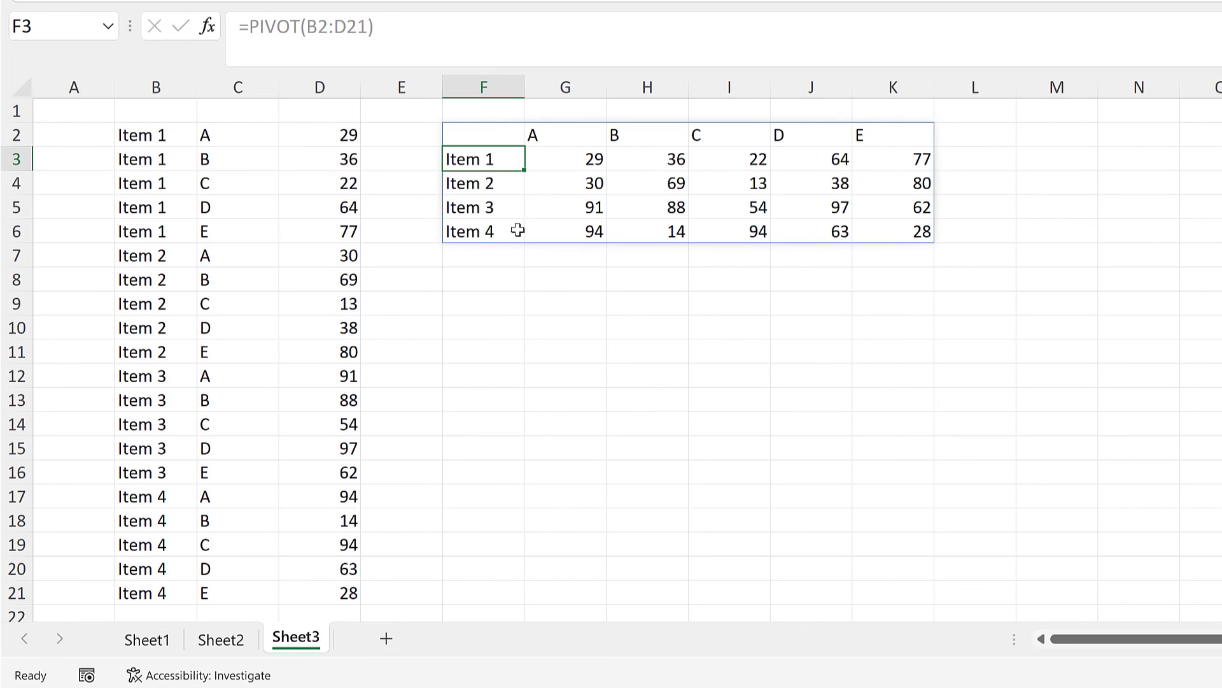
# Step: Select empty cell H10 away from the Sheet3 cross-tab, and return to Sheet2 with empty cell H16 selected
pyautogui.click(636, 330)
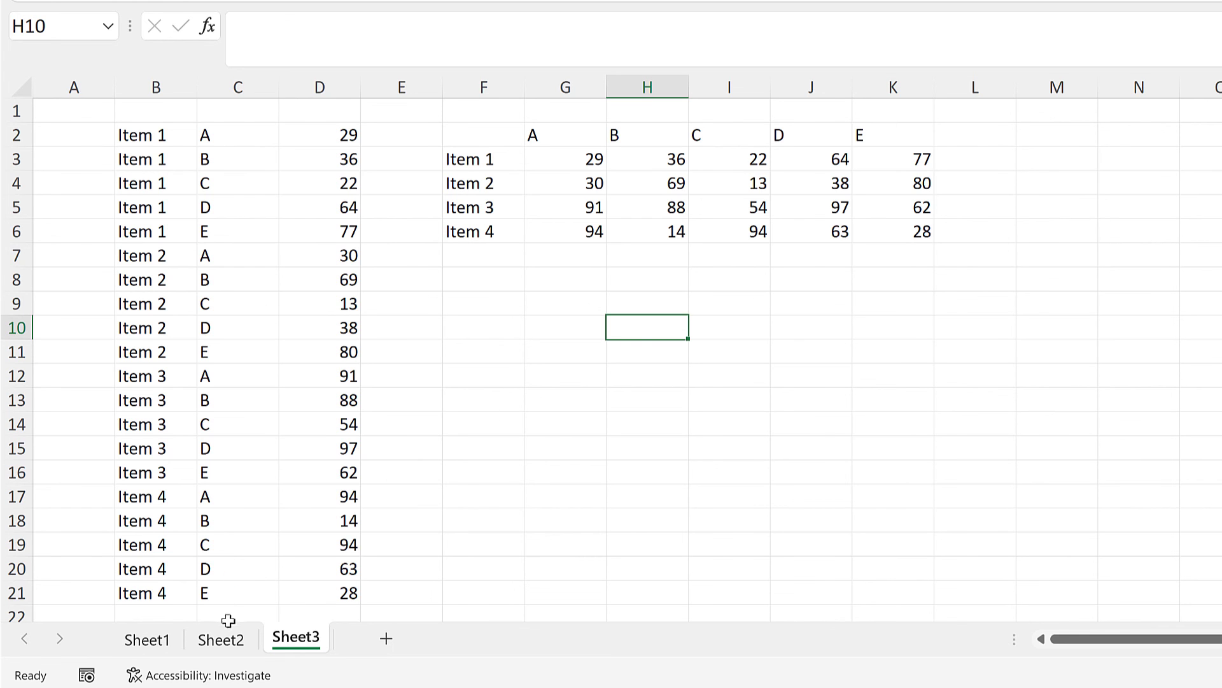
pyautogui.click(220, 639)
pyautogui.click(673, 512)
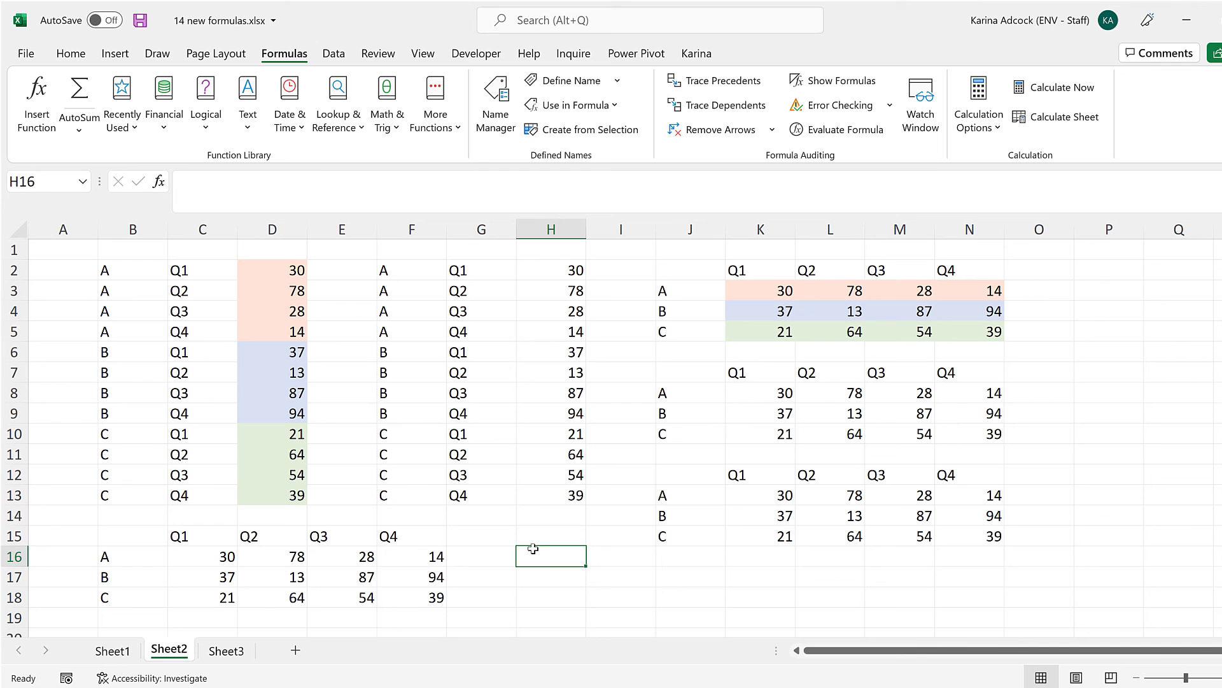